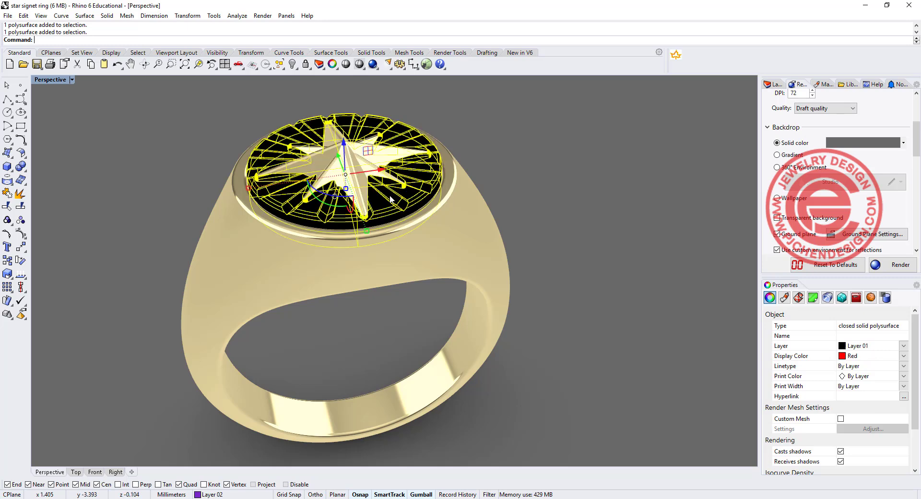
# Examine the finished star signet ring and the plain signet ring base from several angles
pyautogui.click(525, 209)
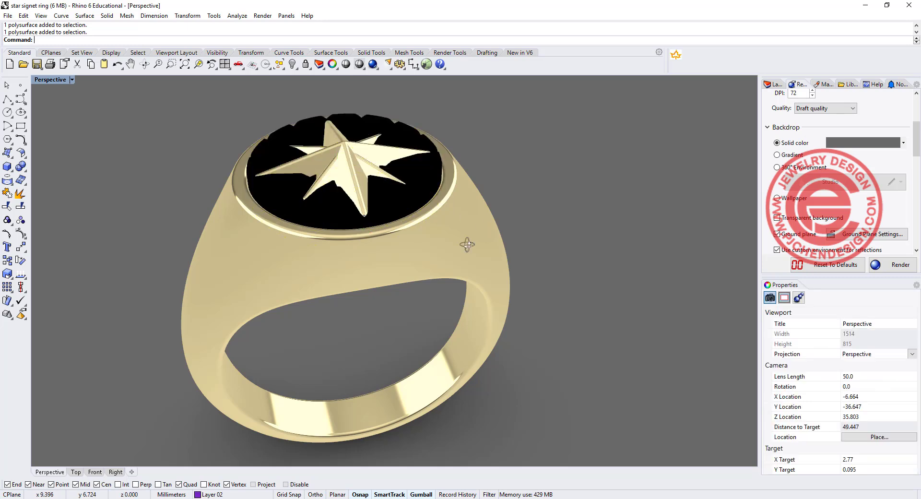
pyautogui.moveTo(464, 243); pyautogui.dragTo(479, 239, button='right')
pyautogui.click(480, 239)
pyautogui.click(544, 240)
pyautogui.moveTo(532, 254)
pyautogui.keyDown('shift'); pyautogui.mouseDown(button='right')
pyautogui.moveTo(538, 263)
pyautogui.moveTo(517, 257)
pyautogui.mouseUp(button='right'); pyautogui.keyUp('shift')
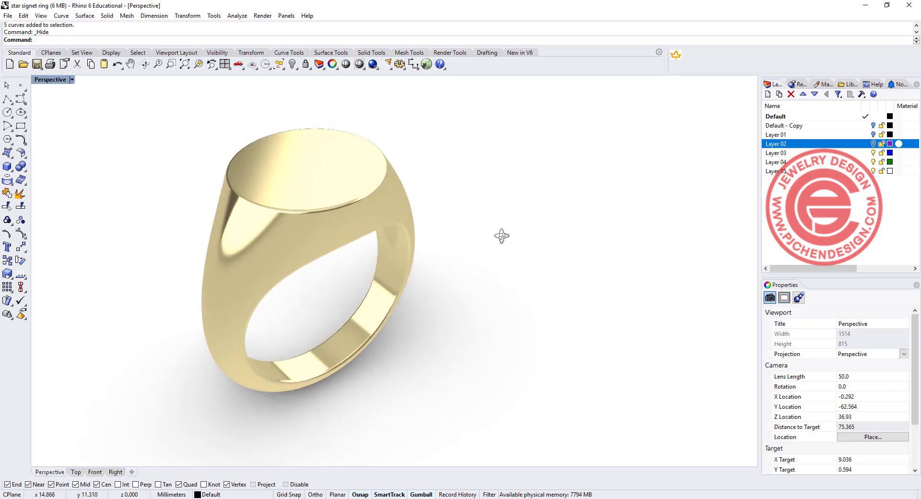
pyautogui.moveTo(501, 236); pyautogui.dragTo(418, 247, button='right')
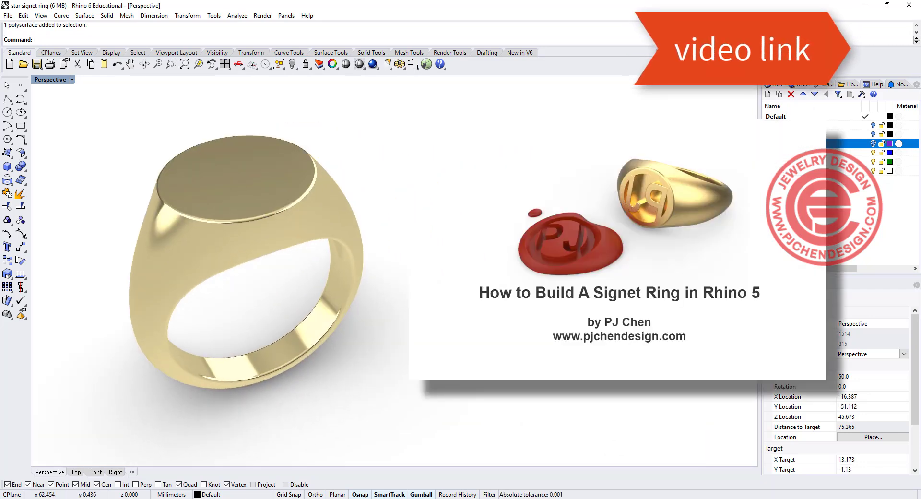
pyautogui.moveTo(437, 235); pyautogui.dragTo(427, 262, button='right')
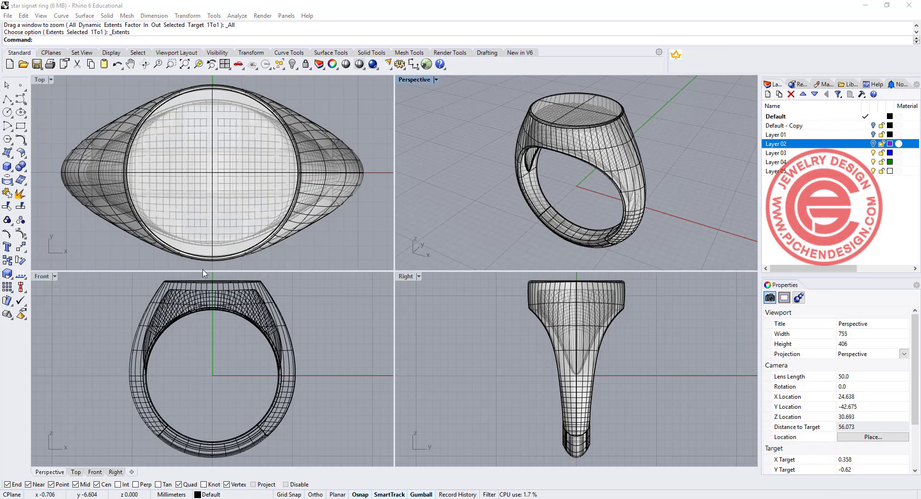
# Create a solid vertical cylinder centred on the origin with a radius of about 5 mm, slightly smaller than the ring's round face
pyautogui.scroll(-4, 227, 188)
pyautogui.scroll(-4, 230, 345)
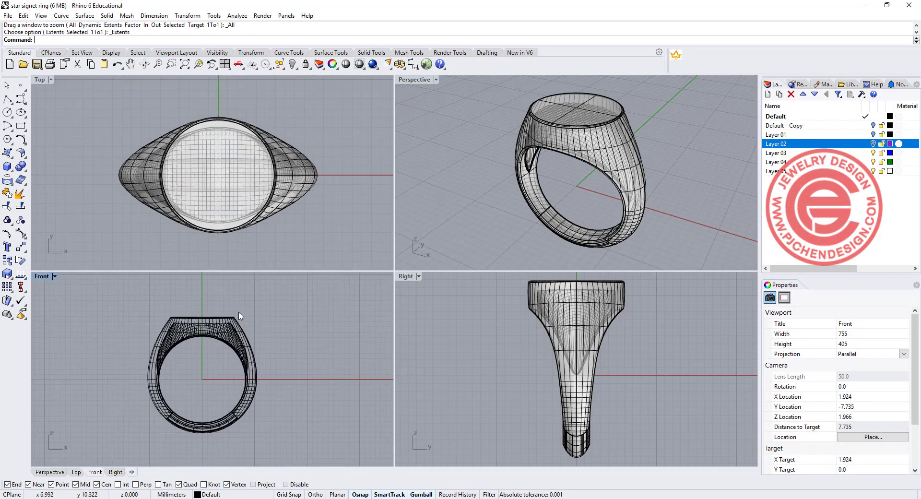
pyautogui.click(6, 114)
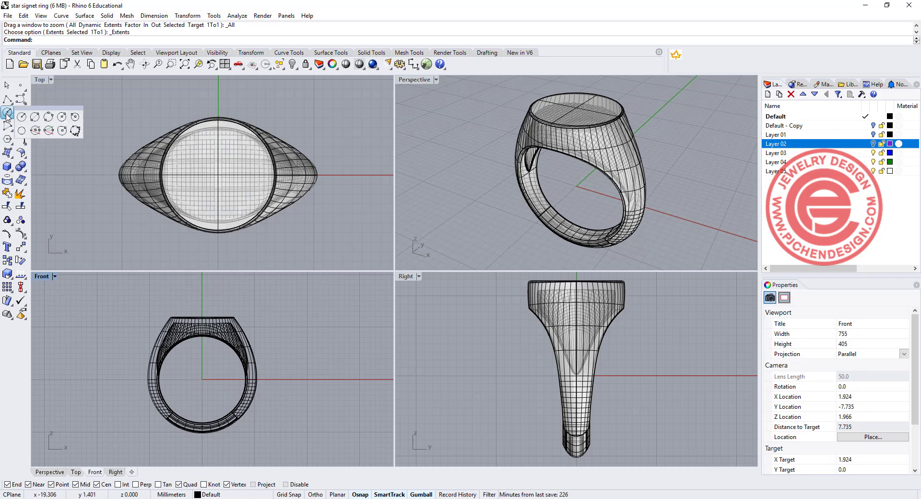
pyautogui.click(7, 167)
pyautogui.click(35, 171)
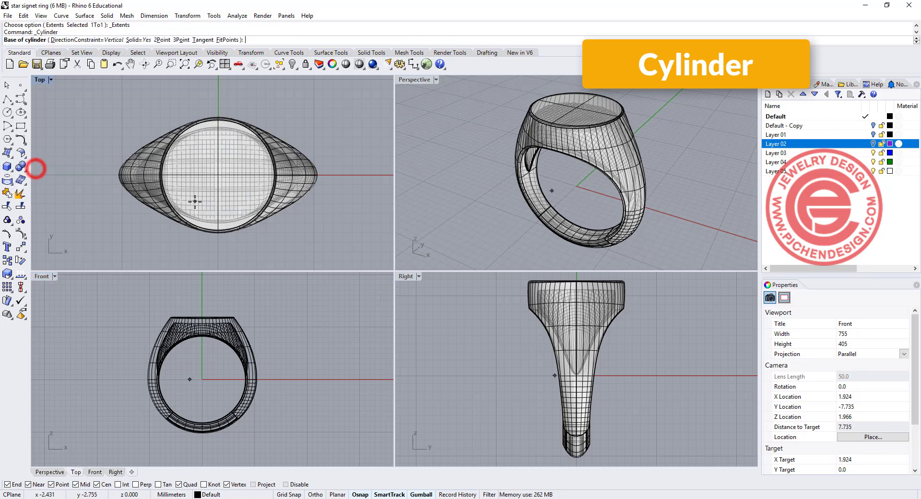
pyautogui.click(218, 175)
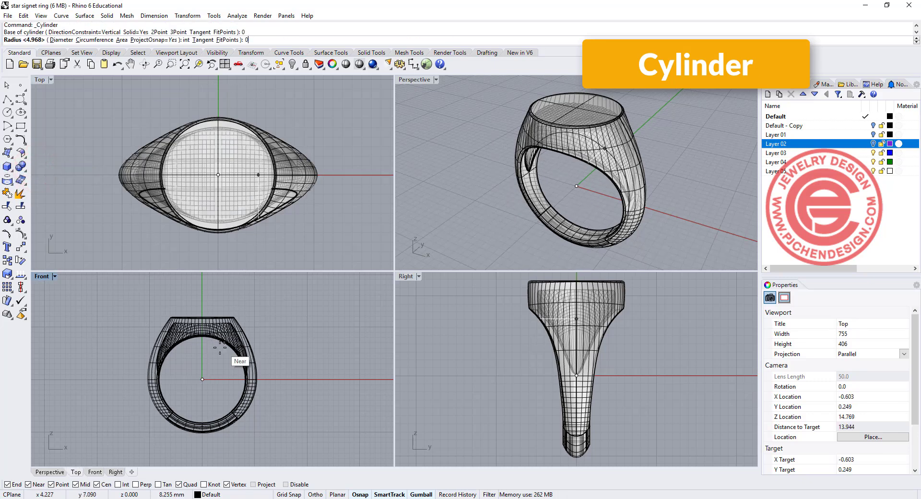
pyautogui.click(286, 484)
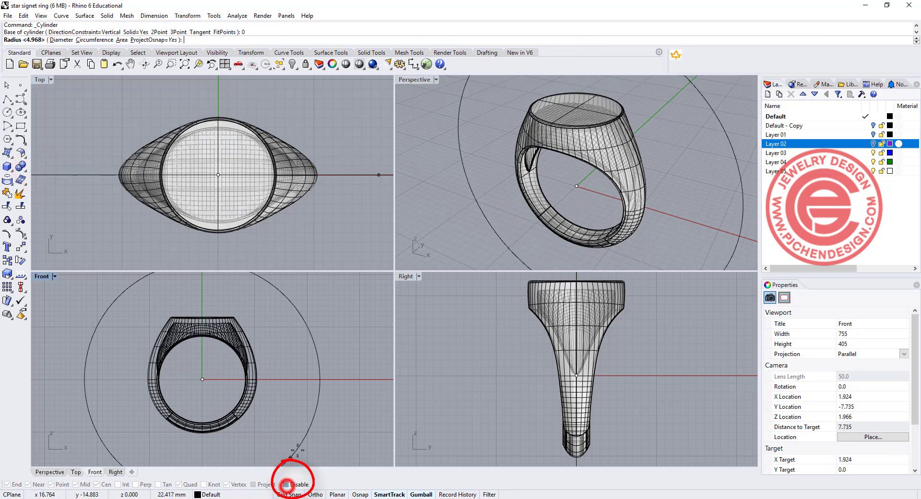
pyautogui.scroll(2, 236, 165)
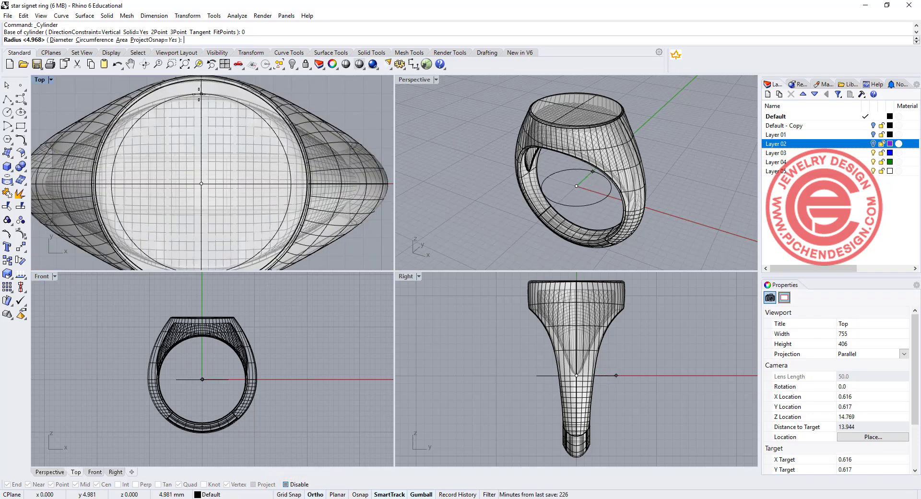
pyautogui.click(199, 93)
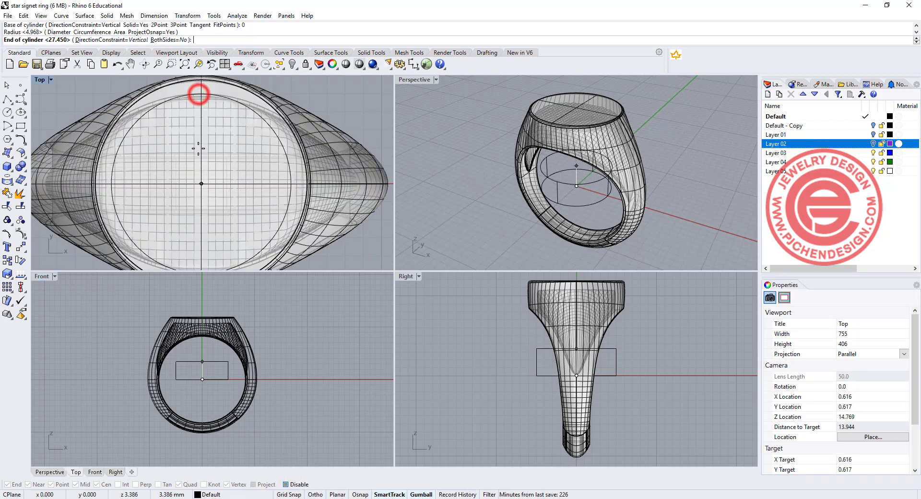
pyautogui.click(214, 367)
# Move the cylinder up until its lower part cuts into the ring's top face, and hide a duplicate of it in place
pyautogui.scroll(1, 215, 366)
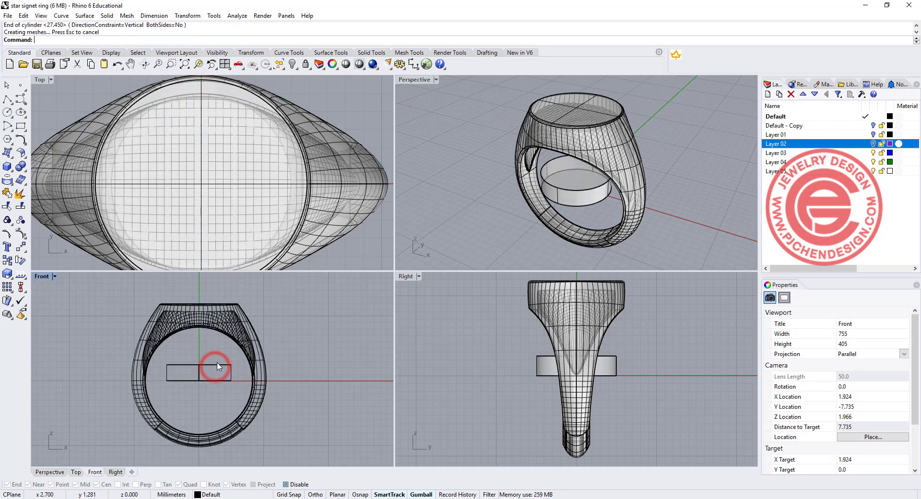
pyautogui.click(218, 369)
pyautogui.moveTo(203, 377); pyautogui.dragTo(215, 310)
pyautogui.scroll(4, 255, 331)
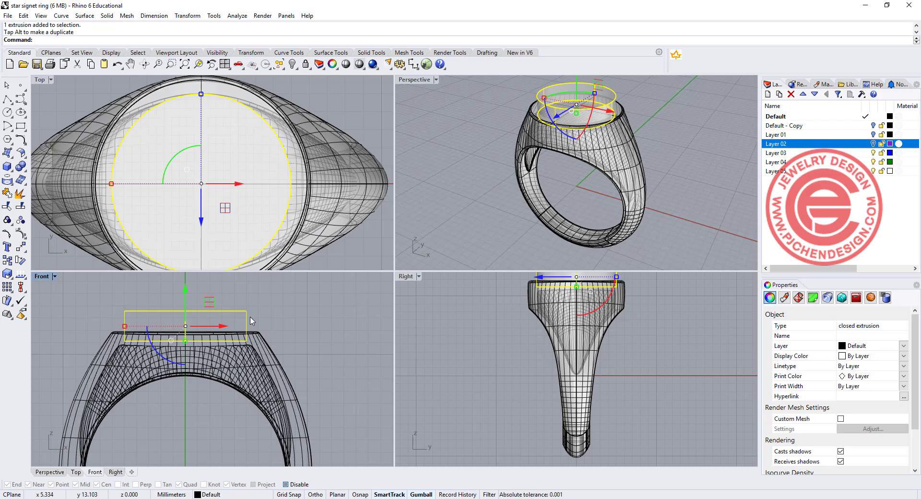
pyautogui.hotkey('ctrl', 'v')
pyautogui.click(293, 66)
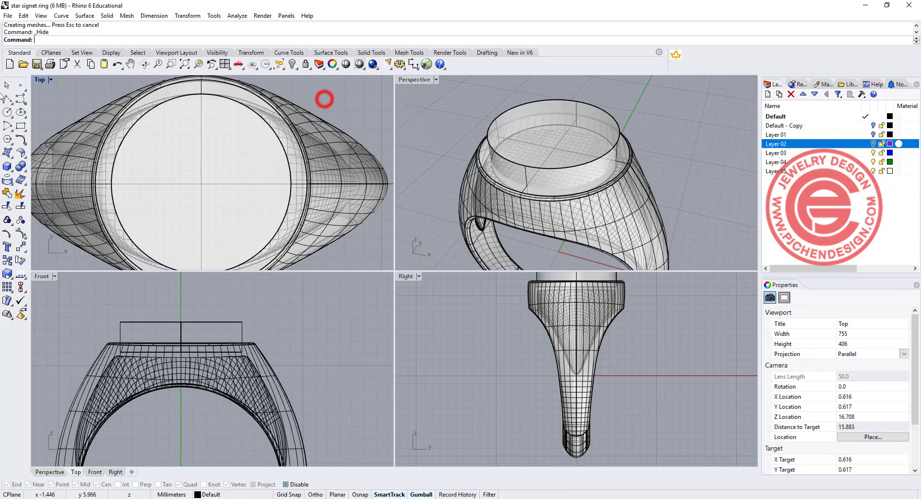
# Subtract the cylinder from the ring body with Boolean Difference to recess the ring's top face
pyautogui.click(21, 166)
pyautogui.click(48, 171)
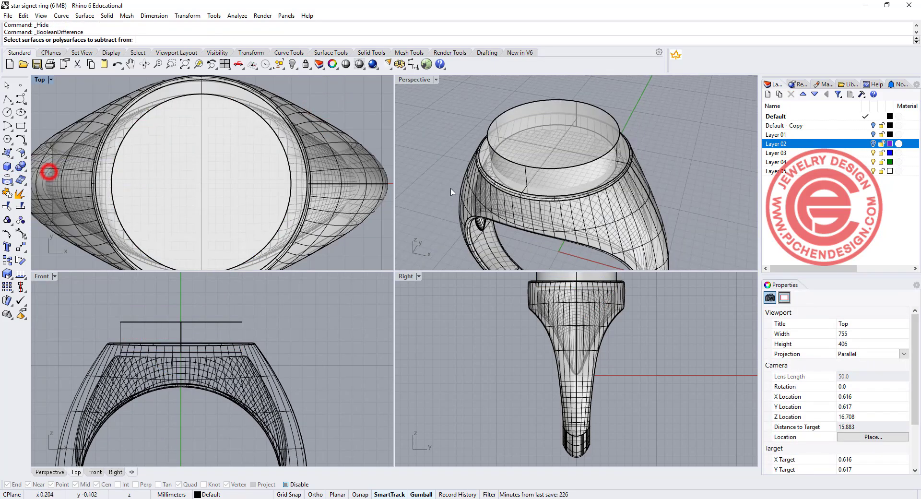
pyautogui.click(645, 196)
pyautogui.press('Return')
pyautogui.click(614, 116)
pyautogui.press('Return')
pyautogui.moveTo(532, 144)
pyautogui.mouseDown(button='right')
pyautogui.moveTo(571, 135)
pyautogui.moveTo(534, 141)
pyautogui.mouseUp(button='right')
pyautogui.scroll(4, 567, 164)
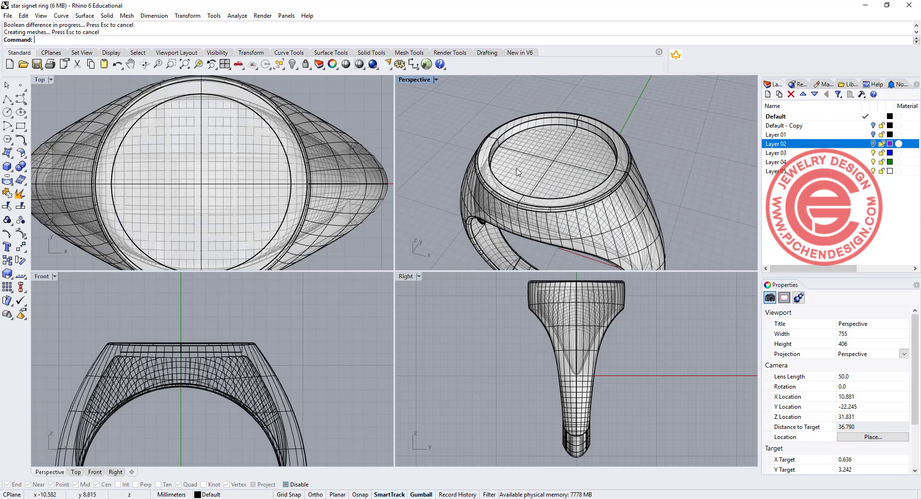
pyautogui.moveTo(655, 175); pyautogui.dragTo(675, 144, button='right')
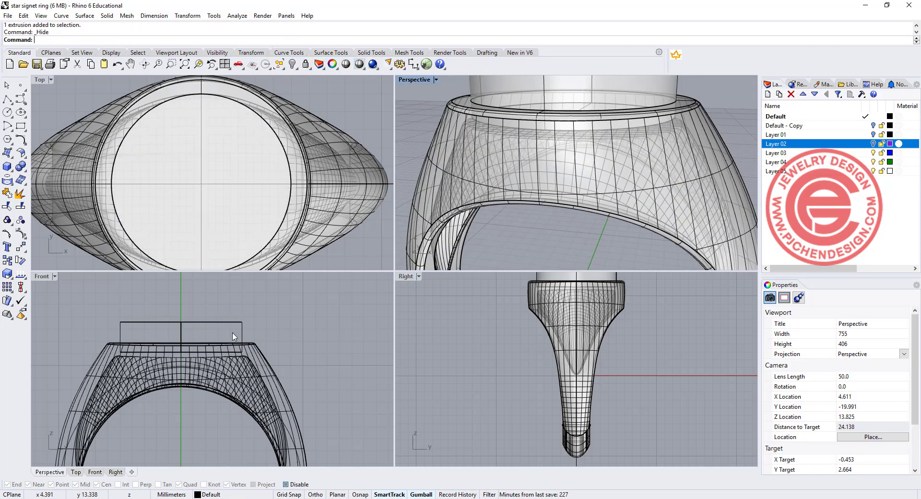
# Scale the remaining cylinder in height only from its bottom edge, lowering its top to just above the ring's face
pyautogui.scroll(8, 233, 336)
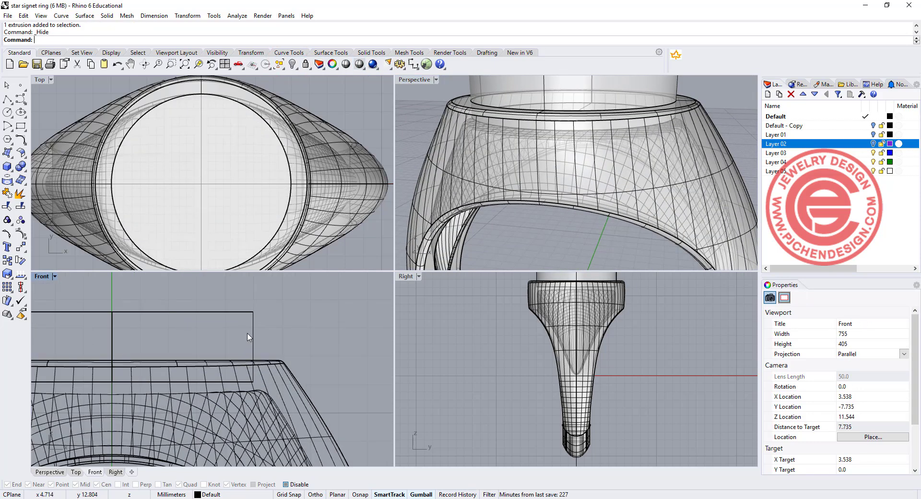
pyautogui.click(250, 331)
pyautogui.scroll(-6, 249, 331)
pyautogui.moveTo(238, 333); pyautogui.dragTo(198, 328, button='right')
pyautogui.doubleClick(42, 276)
pyautogui.scroll(5, 306, 199)
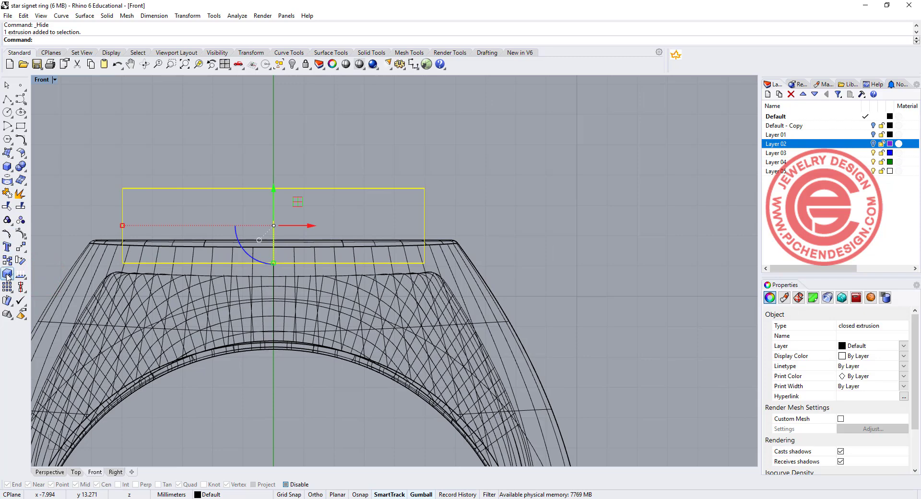
pyautogui.click(7, 276)
pyautogui.click(49, 278)
pyautogui.click(286, 484)
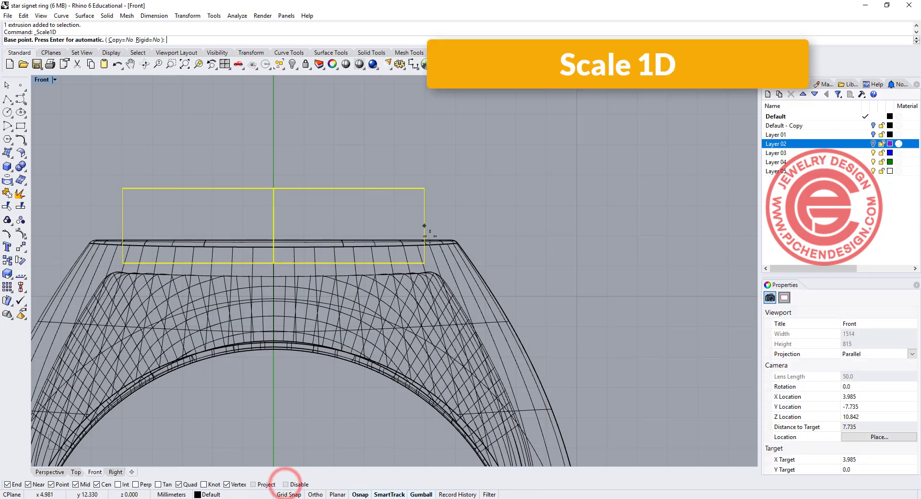
pyautogui.click(424, 263)
pyautogui.click(424, 188)
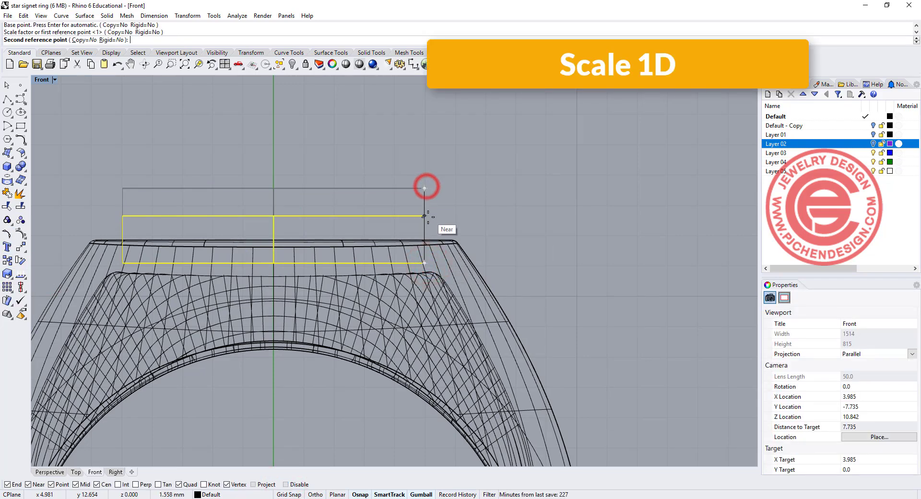
pyautogui.scroll(3, 431, 220)
pyautogui.click(438, 219)
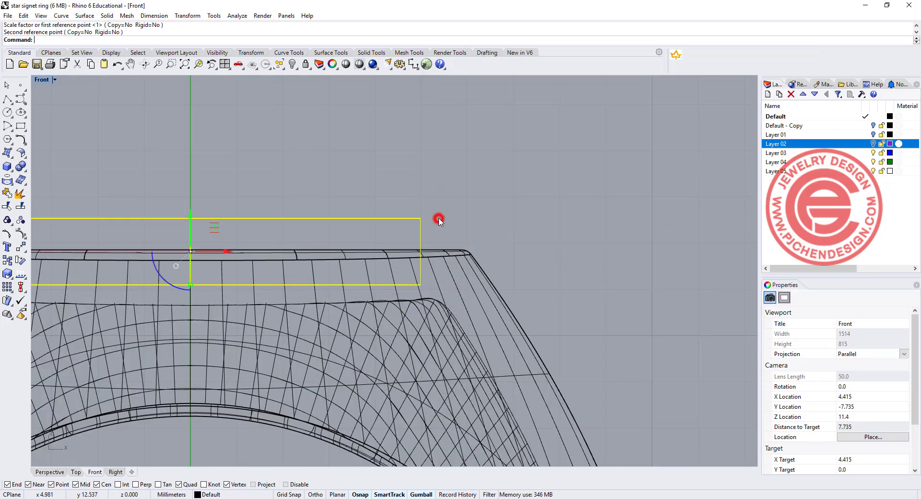
# Draw a straight polyline about 10 mm long from the cylinder's top centre along the Y axis, past the ring's edge
pyautogui.hotkey('ctrl', 'm')
pyautogui.moveTo(598, 135); pyautogui.dragTo(607, 163, button='right')
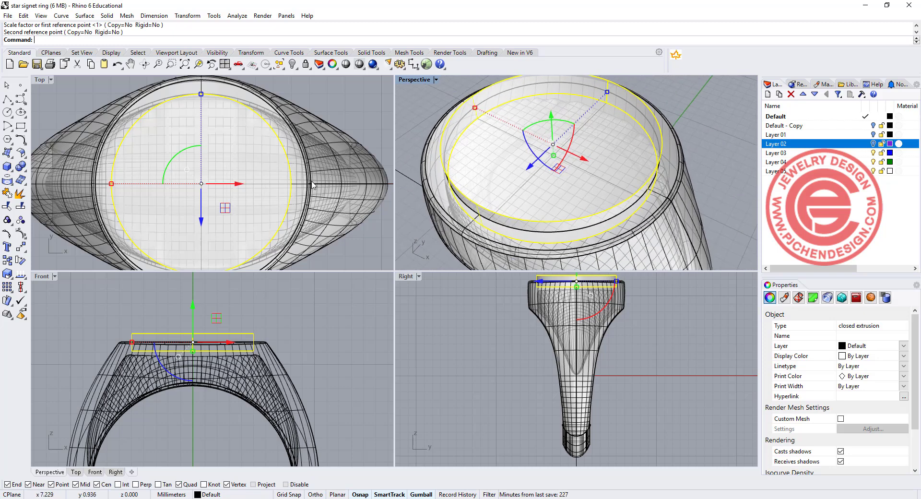
pyautogui.scroll(-2, 247, 187)
pyautogui.moveTo(293, 179); pyautogui.dragTo(232, 189, button='right')
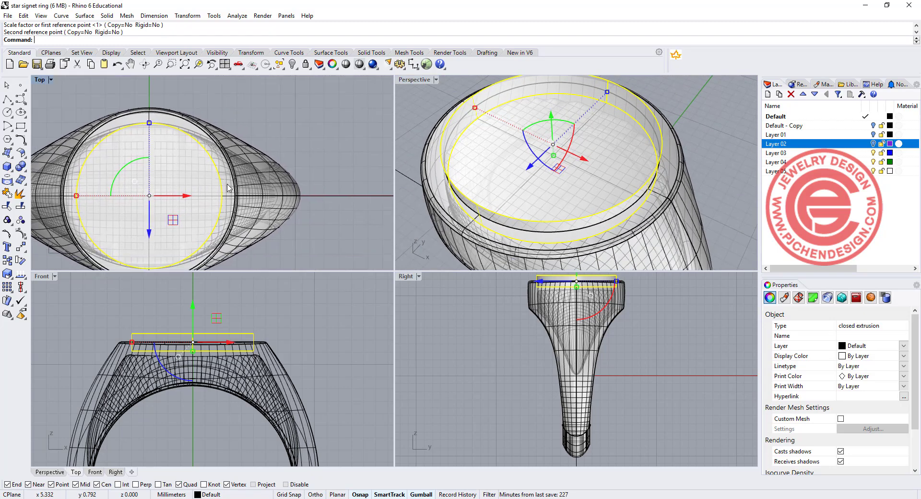
pyautogui.click(103, 104)
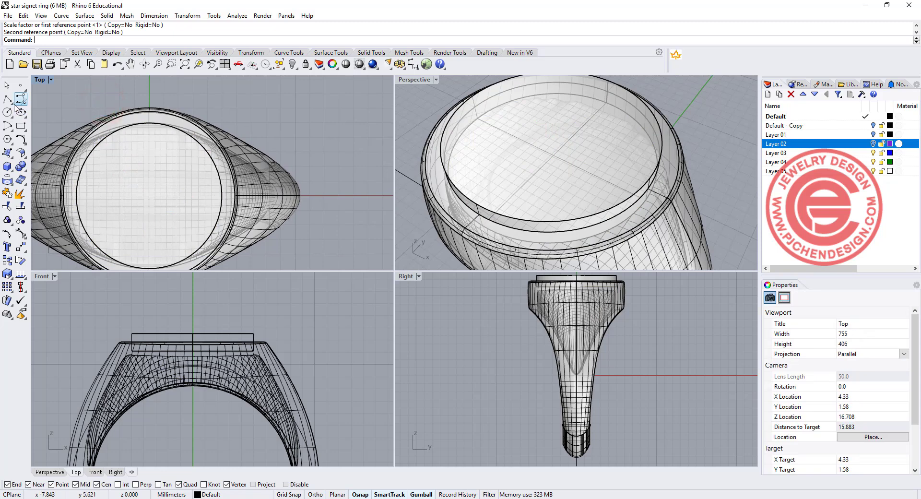
pyautogui.click(7, 99)
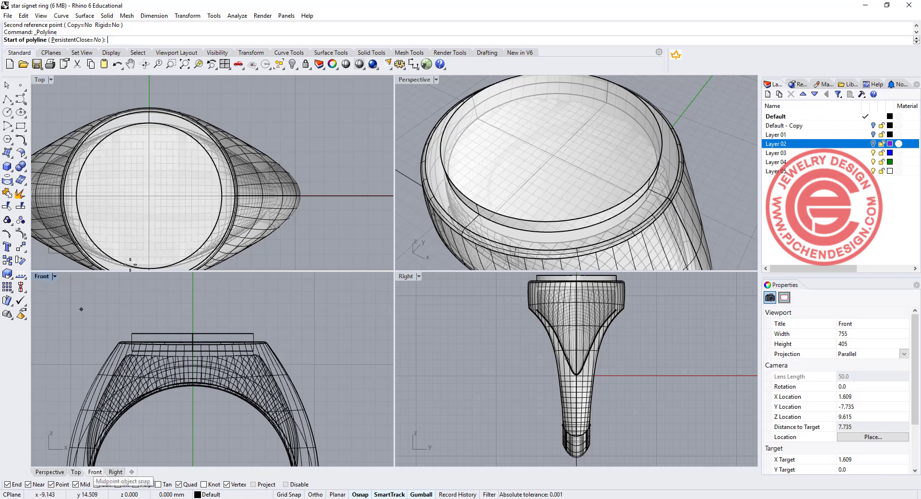
pyautogui.click(214, 166)
pyautogui.moveTo(149, 98); pyautogui.dragTo(165, 172, button='right')
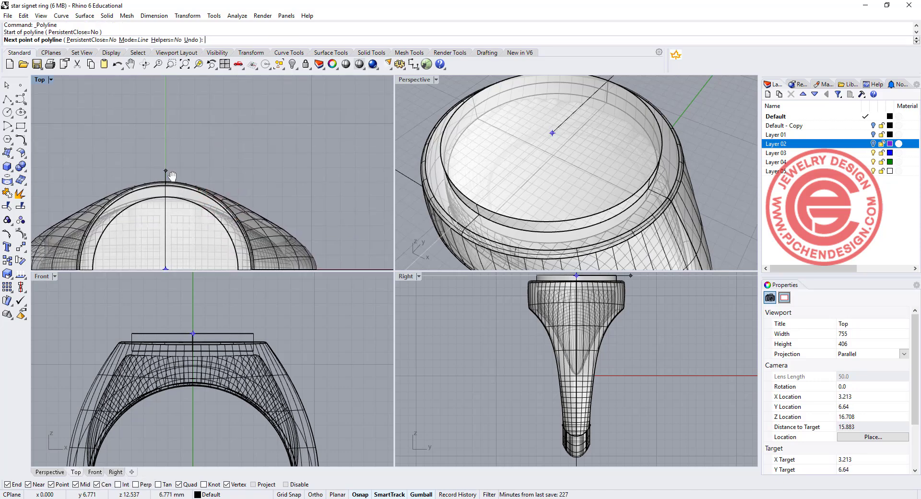
pyautogui.click(166, 122)
pyautogui.rightClick(168, 121)
# Draw an inscribed three-sided polygon centred on the polyline's outer end in the Front view, pointing down, radius about 0.6 mm, with object snaps disabled
pyautogui.moveTo(493, 173); pyautogui.dragTo(632, 182, button='right')
pyautogui.click(640, 153)
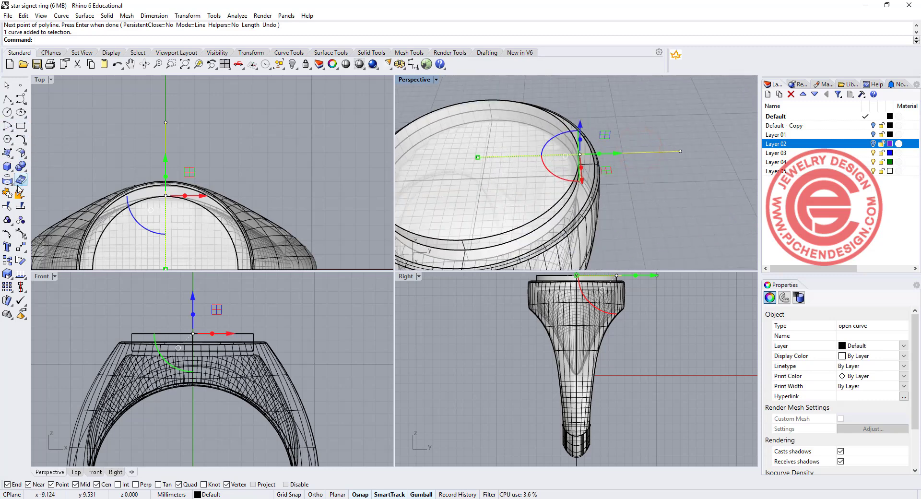
pyautogui.click(8, 140)
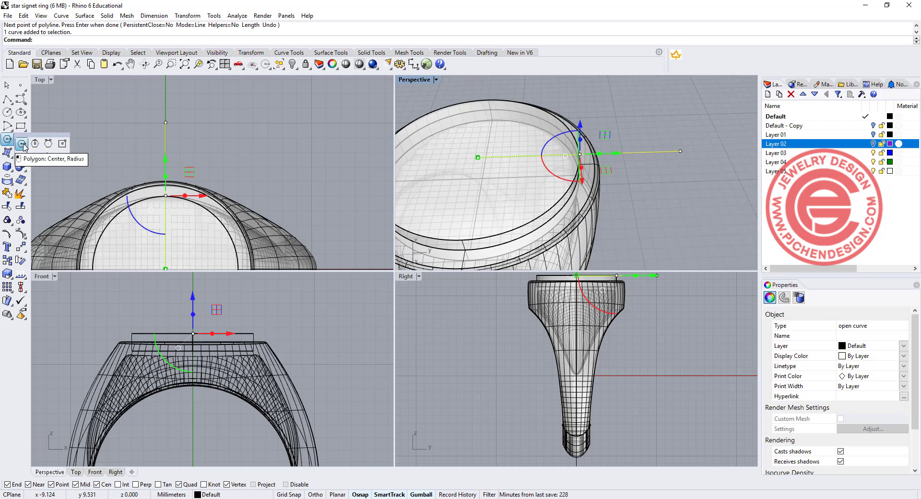
pyautogui.click(22, 143)
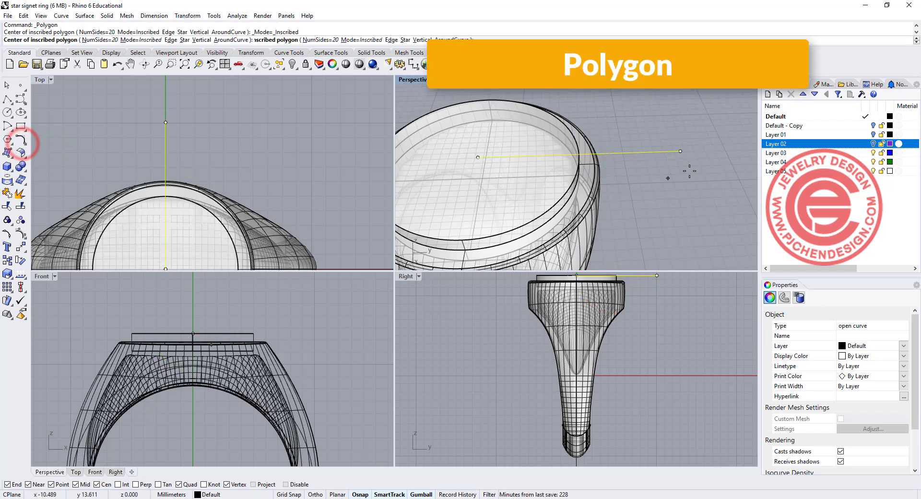
pyautogui.click(680, 151)
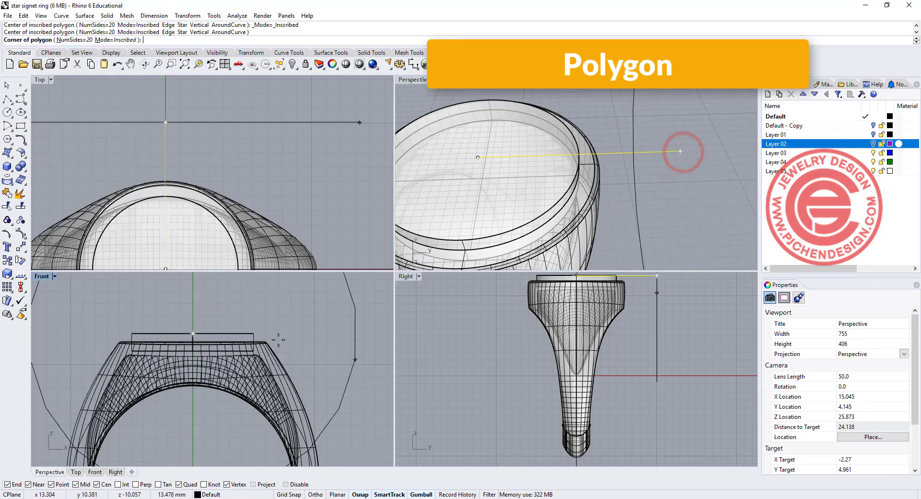
pyautogui.scroll(8, 203, 323)
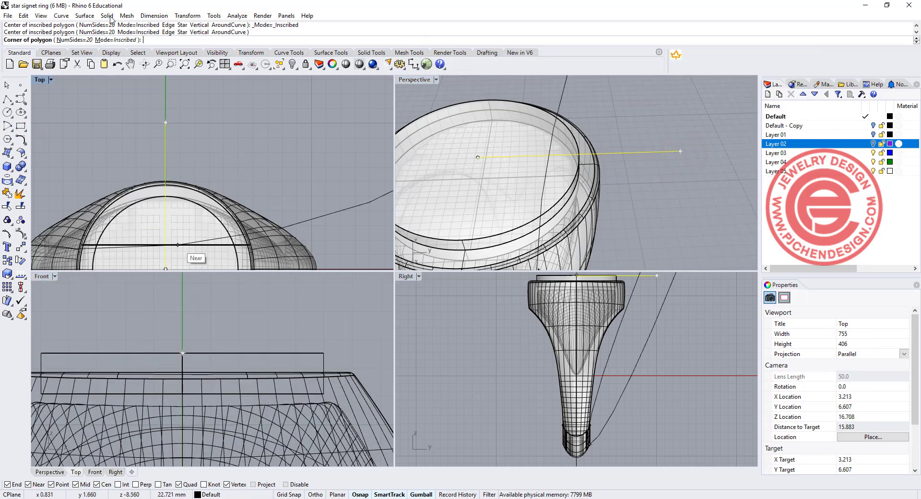
pyautogui.click(67, 40)
pyautogui.write('3')
pyautogui.press('Return')
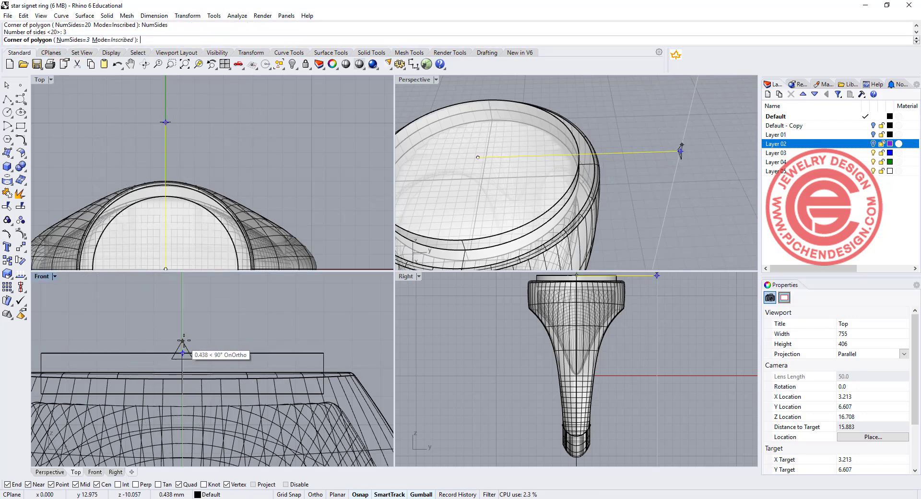
pyautogui.scroll(2, 180, 348)
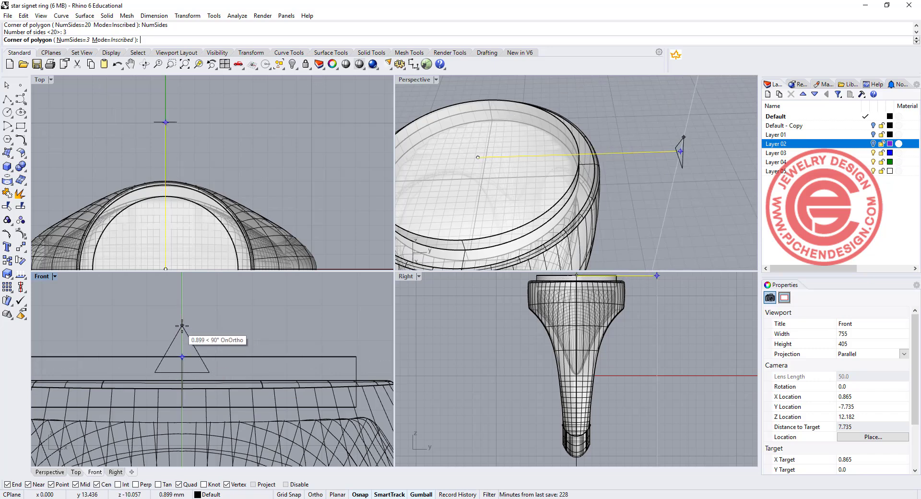
pyautogui.scroll(-2, 182, 326)
pyautogui.click(286, 485)
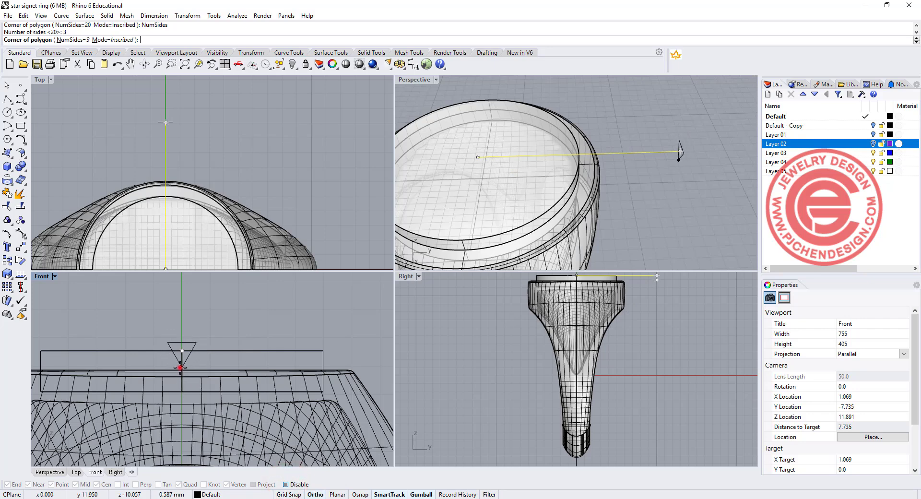
pyautogui.click(180, 368)
pyautogui.scroll(3, 205, 323)
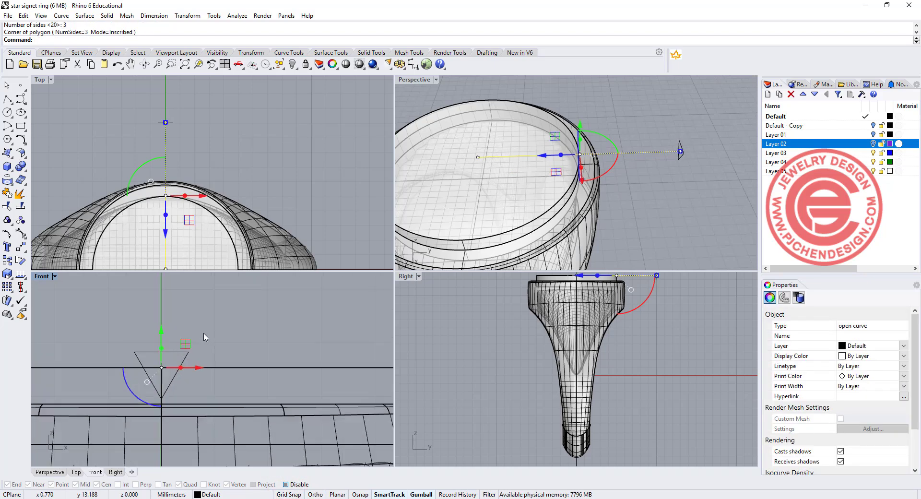
# Stretch the triangle symmetrically in width only, keeping its height
pyautogui.click(232, 329)
pyautogui.click(189, 353)
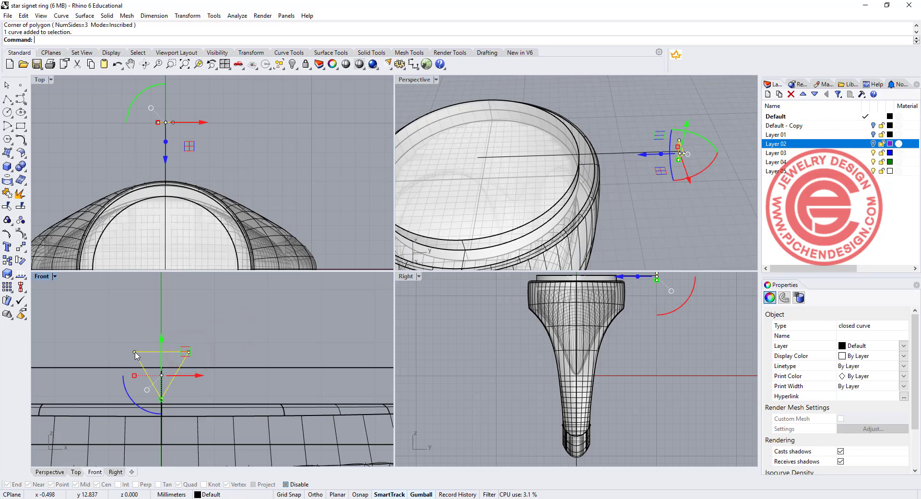
pyautogui.moveTo(133, 376); pyautogui.dragTo(118, 376)
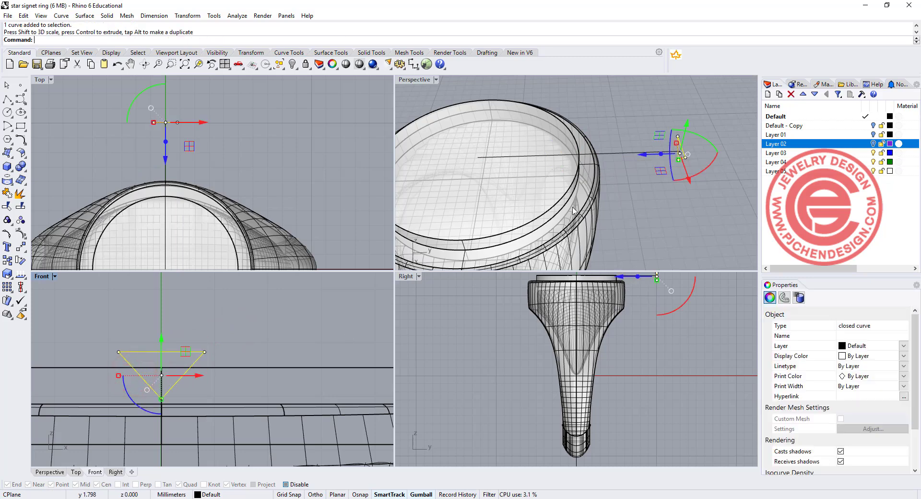
pyautogui.click(686, 180)
# Sweep the triangle along the straight polyline with Sweep 1 Rail, using Freeform frame style and unchanged cross sections
pyautogui.moveTo(685, 227); pyautogui.dragTo(504, 128, button='right')
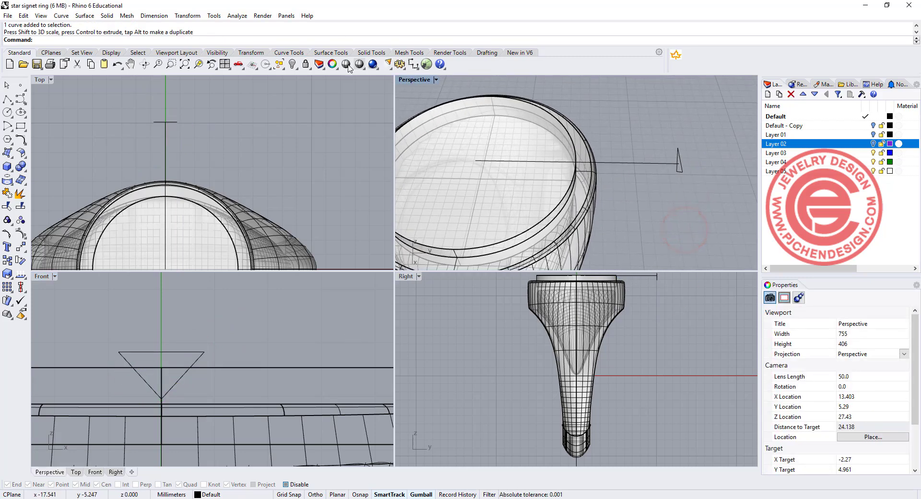
pyautogui.click(87, 16)
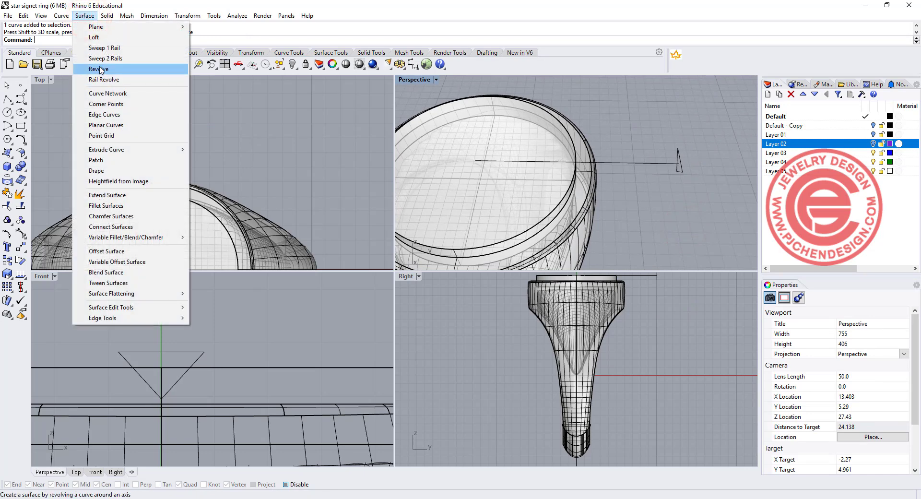
pyautogui.click(116, 48)
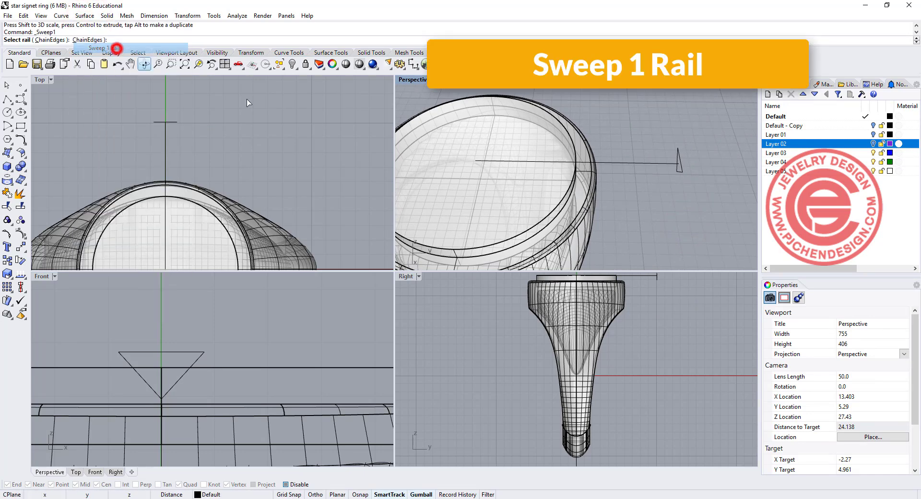
pyautogui.click(659, 165)
pyautogui.click(681, 168)
pyautogui.rightClick(667, 170)
pyautogui.rightClick(708, 219)
pyautogui.click(711, 281)
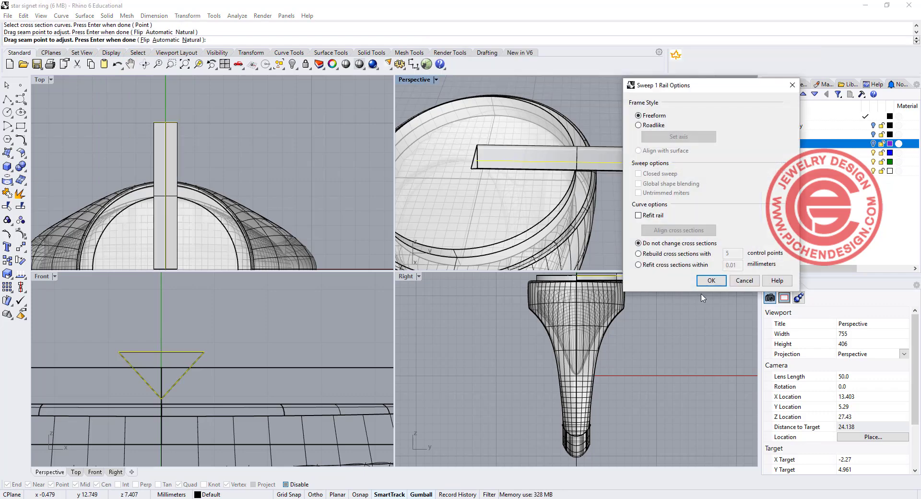
# Scale down the three end edges of the triangular bar at the ring's centre uniformly so the bar tapers inward
pyautogui.moveTo(661, 199); pyautogui.dragTo(481, 149, button='right')
pyautogui.moveTo(207, 222); pyautogui.dragTo(214, 155, button='right')
pyautogui.scroll(5, 528, 199)
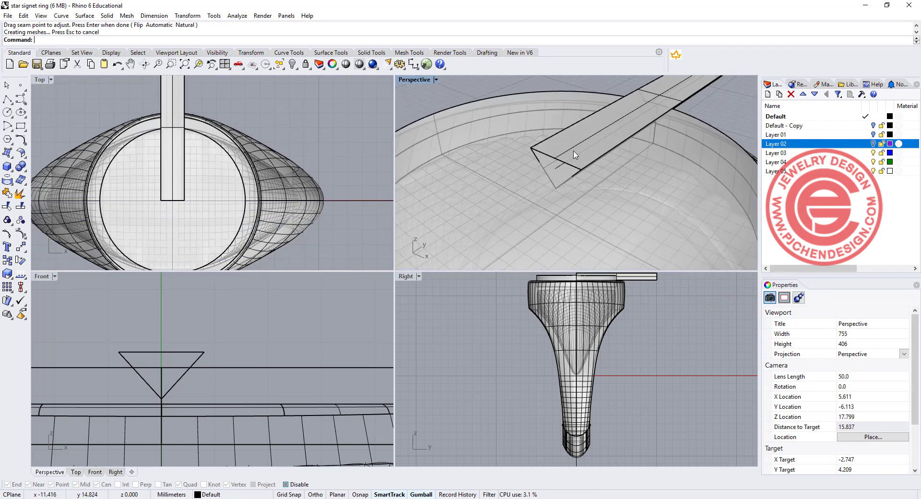
pyautogui.scroll(2, 569, 163)
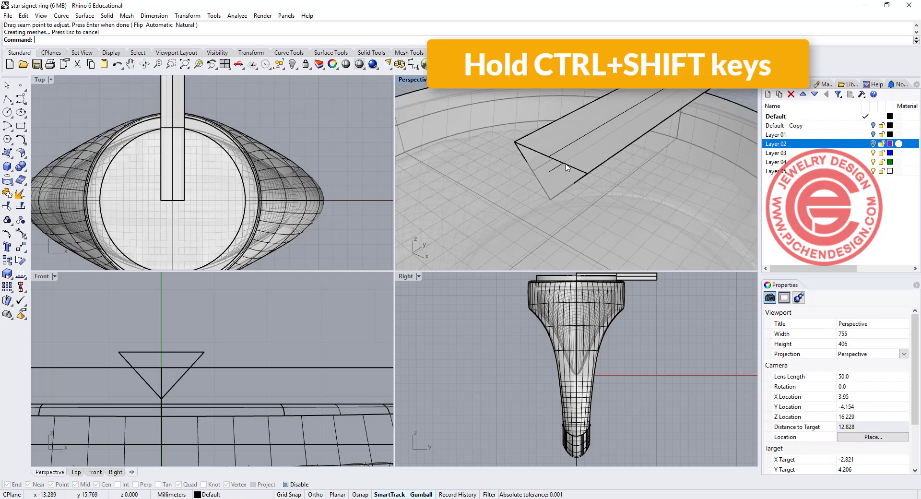
pyautogui.keyDown('ctrl'); pyautogui.keyDown('shift'); pyautogui.click(575, 173); pyautogui.keyUp('shift'); pyautogui.keyUp('ctrl')
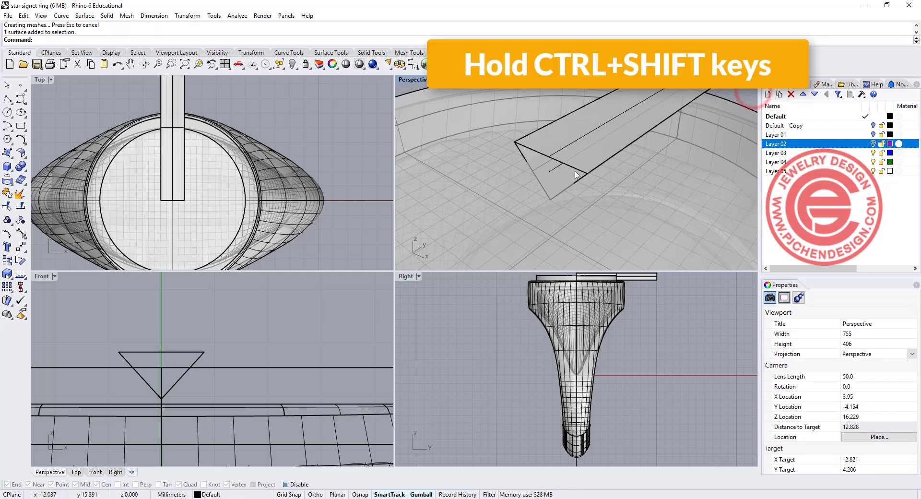
pyautogui.keyDown('ctrl'); pyautogui.keyDown('shift'); pyautogui.click(576, 170); pyautogui.keyUp('shift'); pyautogui.keyUp('ctrl')
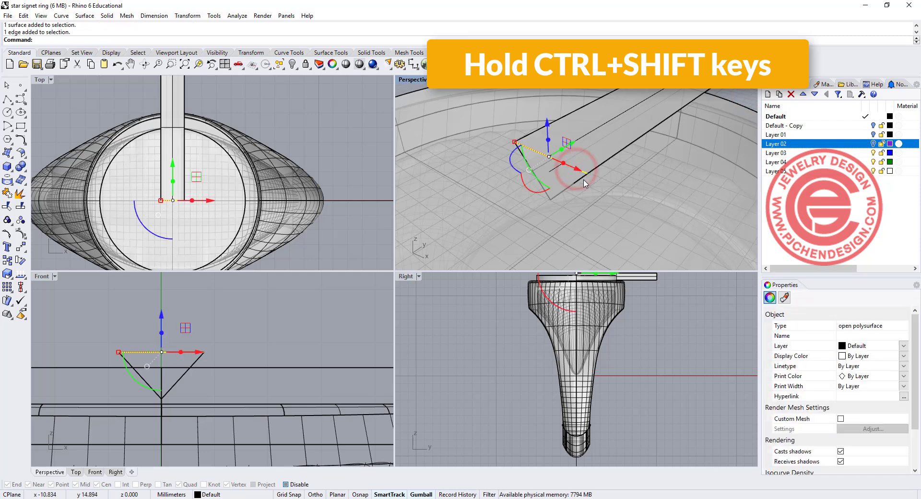
pyautogui.keyDown('ctrl'); pyautogui.keyDown('shift'); pyautogui.click(582, 177); pyautogui.keyUp('shift'); pyautogui.keyUp('ctrl')
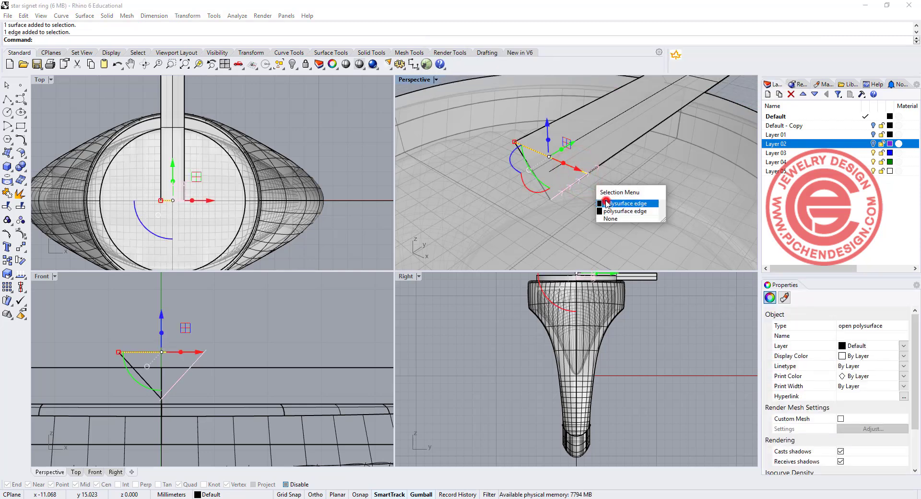
pyautogui.click(626, 203)
pyautogui.keyDown('ctrl'); pyautogui.keyDown('shift'); pyautogui.click(522, 161); pyautogui.keyUp('shift'); pyautogui.keyUp('ctrl')
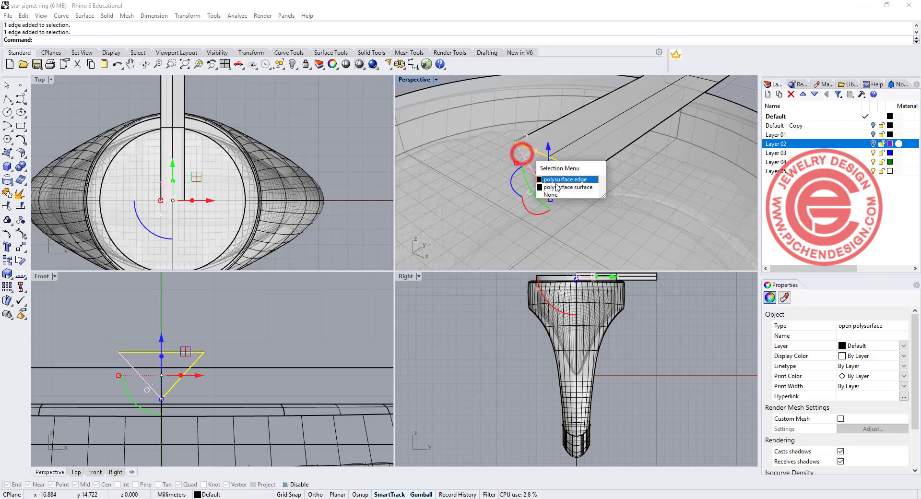
pyautogui.click(579, 180)
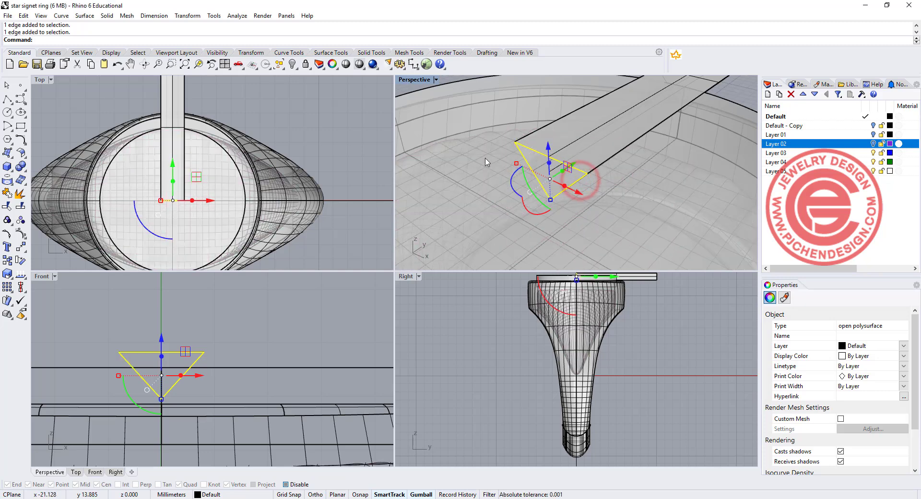
pyautogui.scroll(4, 480, 150)
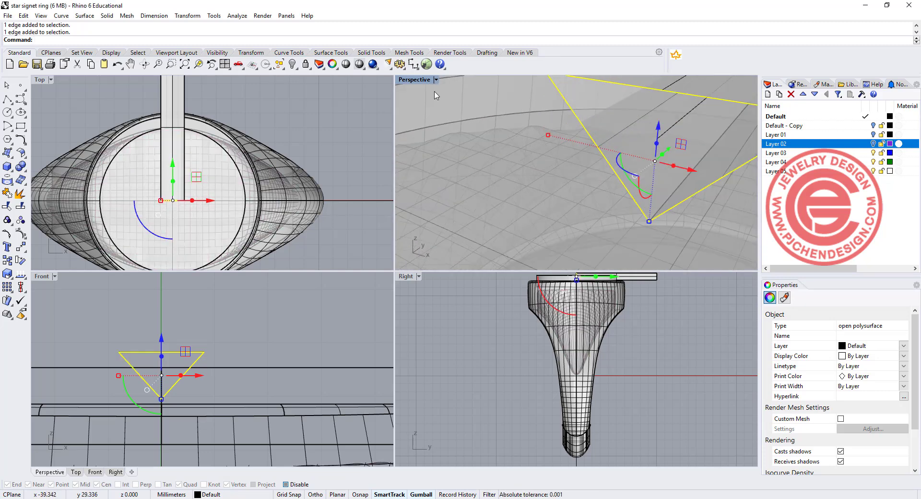
pyautogui.doubleClick(422, 80)
pyautogui.scroll(-3, 459, 189)
pyautogui.moveTo(552, 200); pyautogui.dragTo(318, 200, button='right')
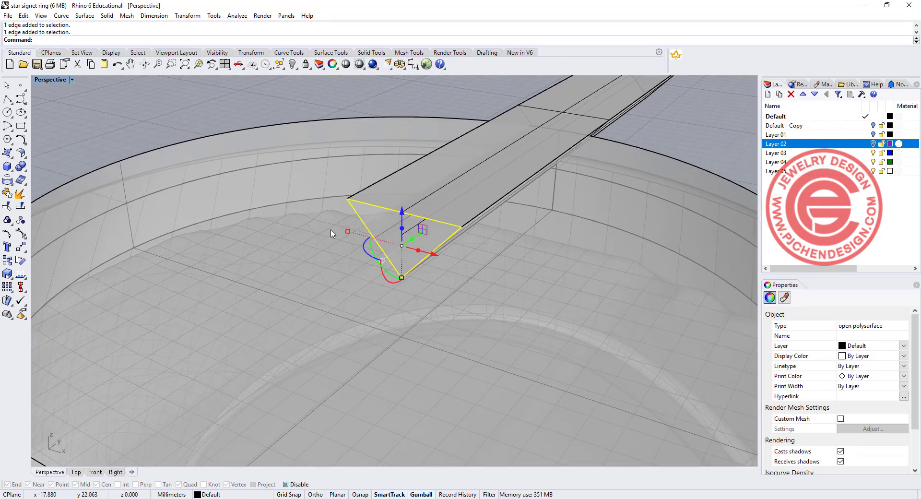
pyautogui.moveTo(349, 233); pyautogui.dragTo(380, 248)
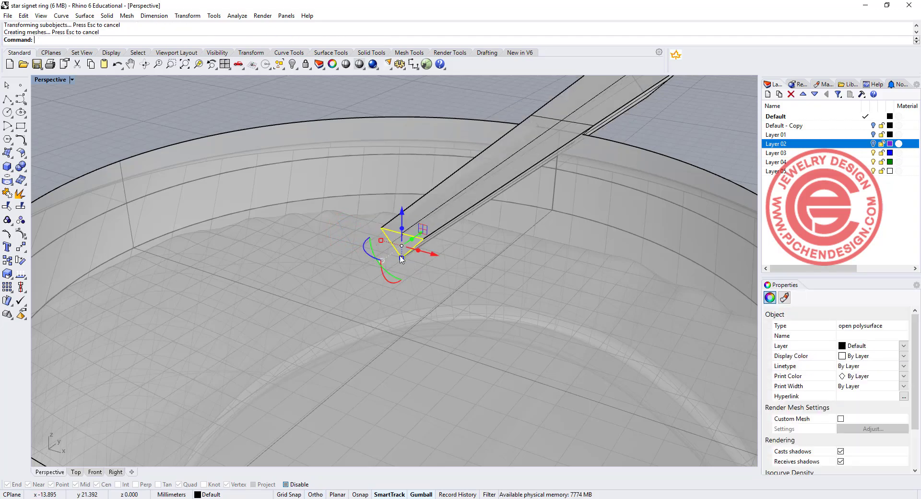
# Close both open ends of the tapered triangular bar with Cap
pyautogui.scroll(-6, 594, 186)
pyautogui.moveTo(594, 185); pyautogui.dragTo(575, 240, button='right')
pyautogui.click(659, 300)
pyautogui.click(624, 239)
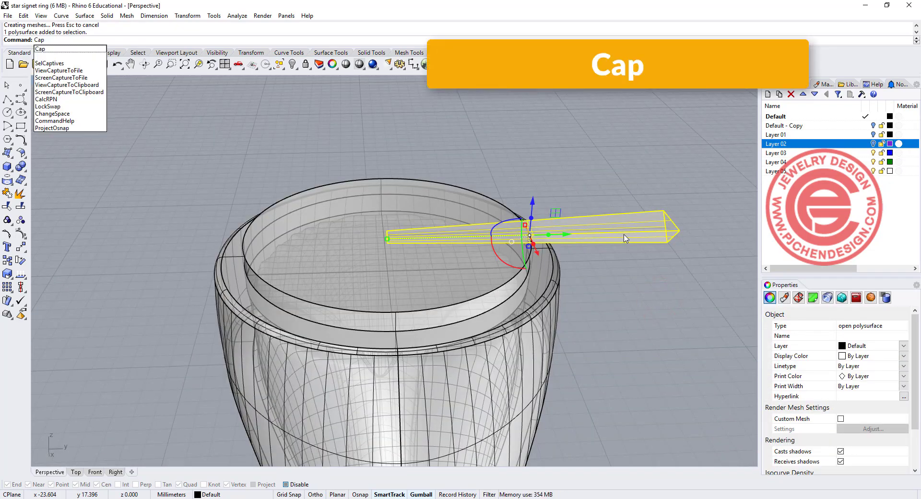
pyautogui.press('Return')
pyautogui.click(706, 331)
# Try to subtract the tapered bar from the inlay cylinder with Boolean Difference to cut a groove
pyautogui.moveTo(705, 330); pyautogui.dragTo(583, 331, button='right')
pyautogui.scroll(2, 593, 235)
pyautogui.keyDown('shift'); pyautogui.moveTo(596, 225); pyautogui.dragTo(480, 237, button='right'); pyautogui.keyUp('shift')
pyautogui.moveTo(462, 270); pyautogui.dragTo(320, 220, button='right')
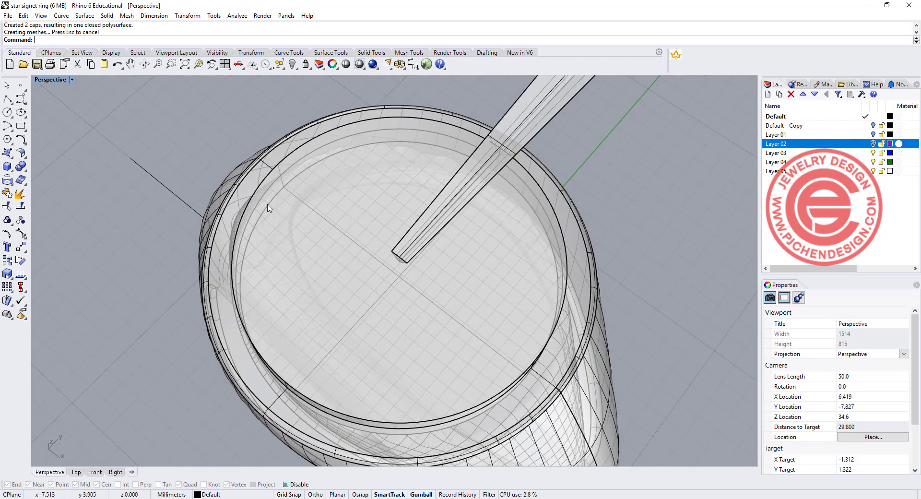
pyautogui.click(20, 166)
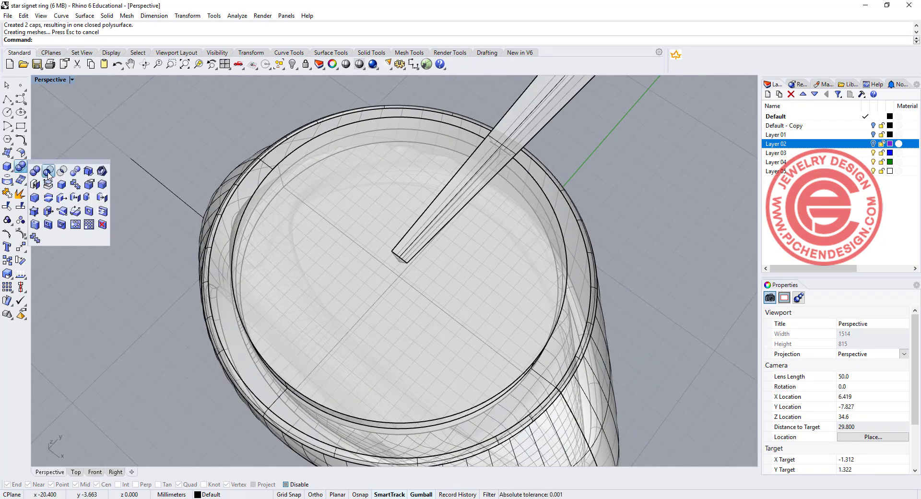
pyautogui.click(48, 172)
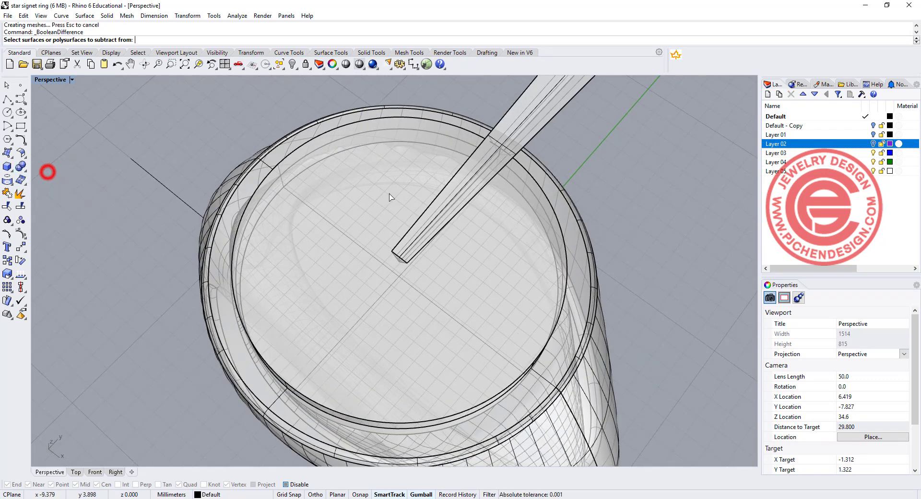
pyautogui.click(544, 193)
pyautogui.click(603, 217)
pyautogui.press('Return')
pyautogui.click(555, 110)
pyautogui.press('Return')
pyautogui.moveTo(467, 159); pyautogui.dragTo(475, 227, button='right')
pyautogui.moveTo(476, 291); pyautogui.dragTo(453, 254, button='right')
pyautogui.scroll(2, 444, 277)
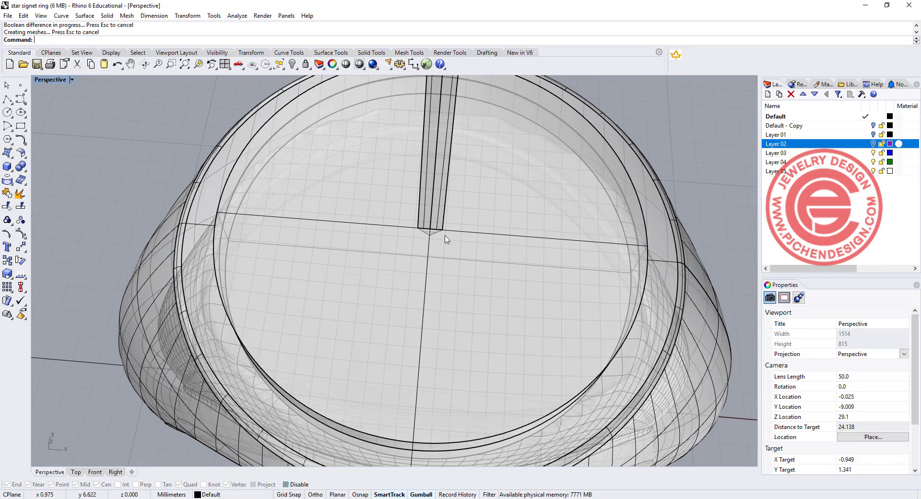
# Undo the last Boolean Difference
pyautogui.scroll(-4, 453, 240)
pyautogui.hotkey('ctrl', 'z')
pyautogui.click(544, 164)
# Shrink the bar's end face at the ring's centre uniformly so the bar tapers almost to a point, and return to the four-view layout
pyautogui.moveTo(444, 221); pyautogui.dragTo(433, 174, button='right')
pyautogui.scroll(4, 389, 238)
pyautogui.scroll(5, 424, 219)
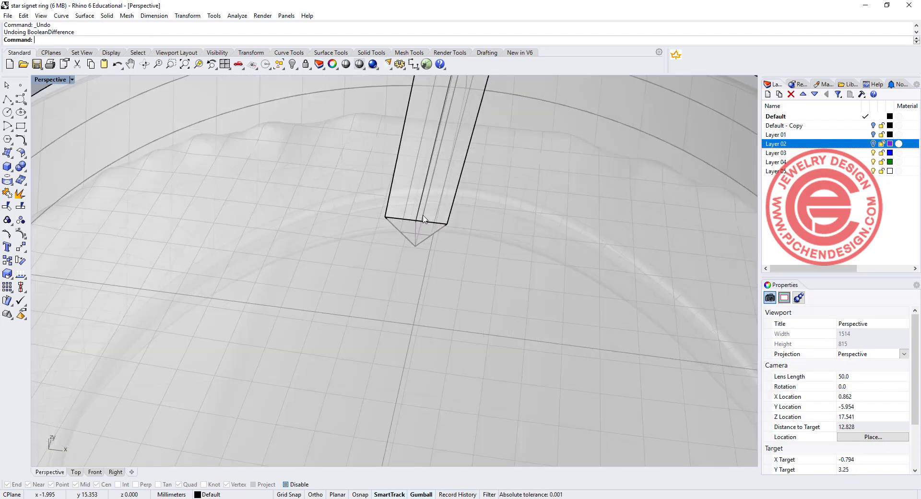
pyautogui.scroll(2, 433, 234)
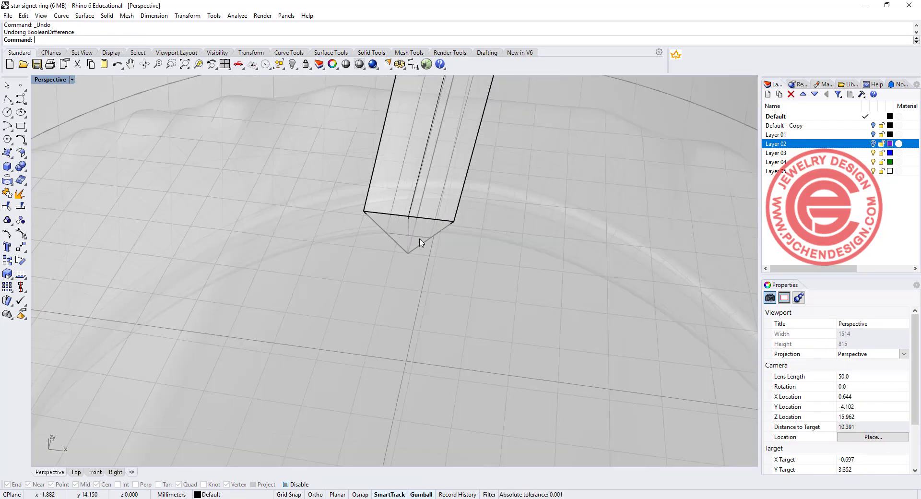
pyautogui.click(421, 239)
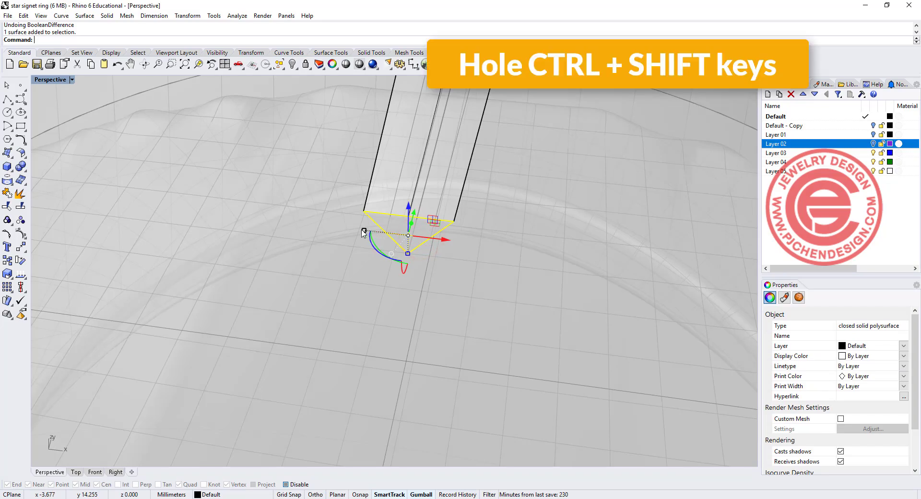
pyautogui.keyDown('shift'); pyautogui.moveTo(368, 230); pyautogui.dragTo(391, 233); pyautogui.keyUp('shift')
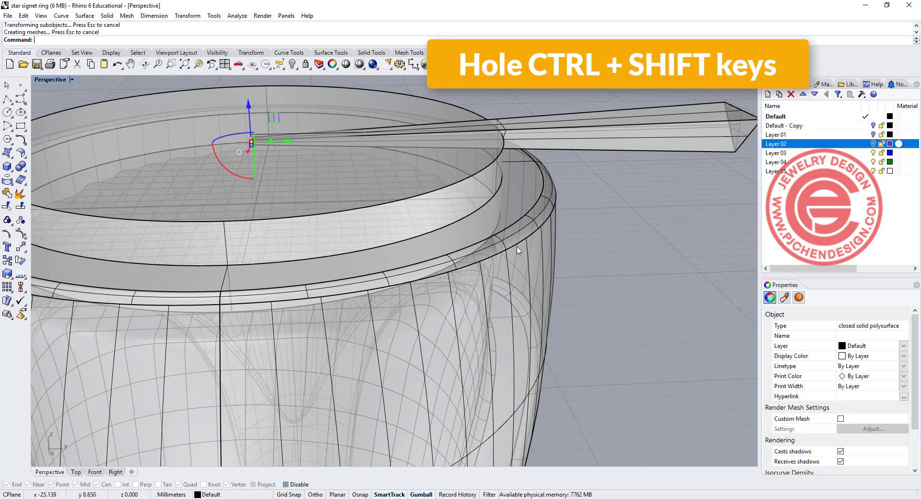
pyautogui.click(624, 269)
pyautogui.moveTo(557, 234)
pyautogui.mouseDown(button='right')
pyautogui.moveTo(557, 221)
pyautogui.moveTo(546, 222)
pyautogui.mouseUp(button='right')
pyautogui.moveTo(226, 168); pyautogui.dragTo(94, 110, button='right')
pyautogui.doubleClick(52, 82)
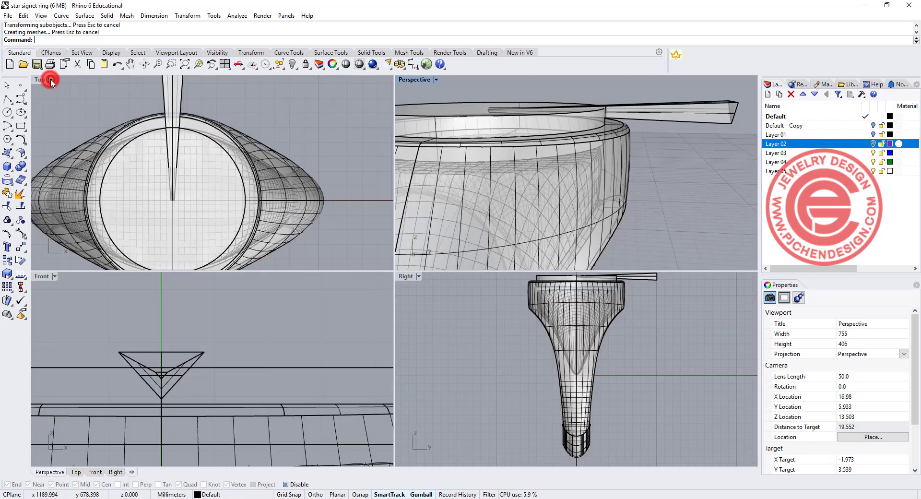
# In an enlarged Right view, try to tilt the guide curve running along the tapered bar and undo the rotation
pyautogui.scroll(3, 596, 340)
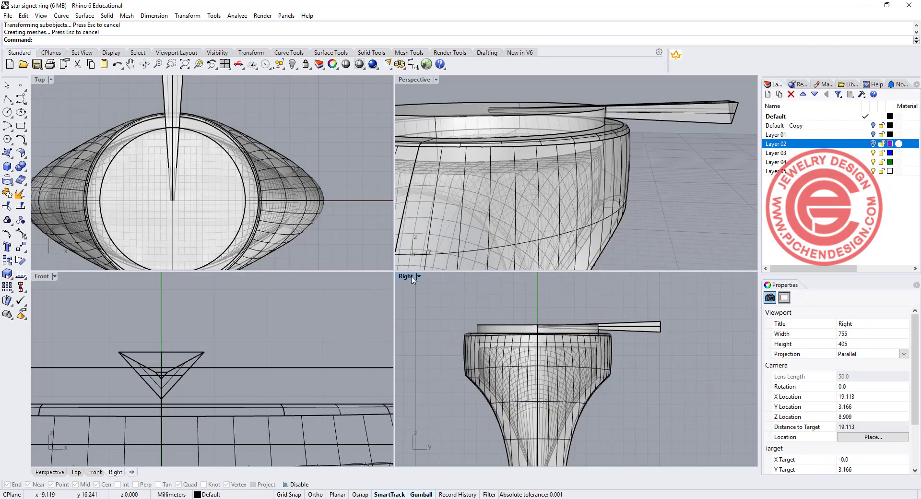
pyautogui.doubleClick(406, 276)
pyautogui.scroll(5, 401, 268)
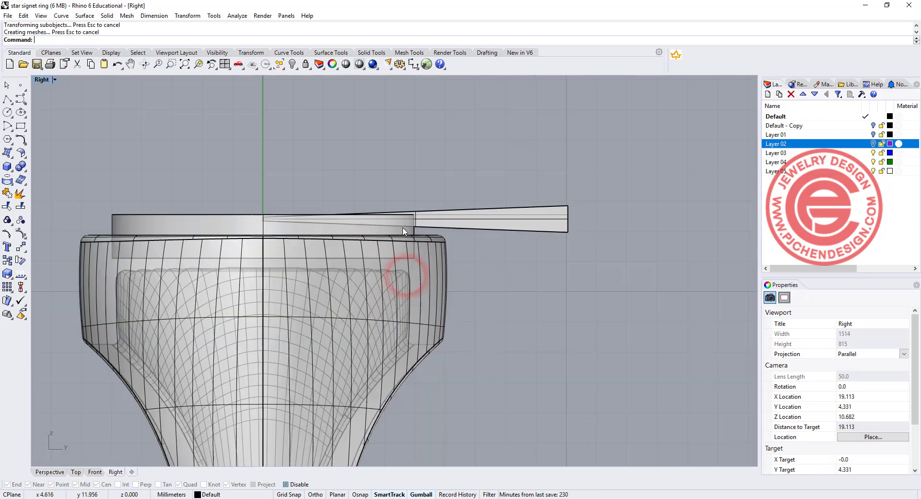
pyautogui.moveTo(391, 279); pyautogui.dragTo(393, 296, button='right')
pyautogui.click(363, 275)
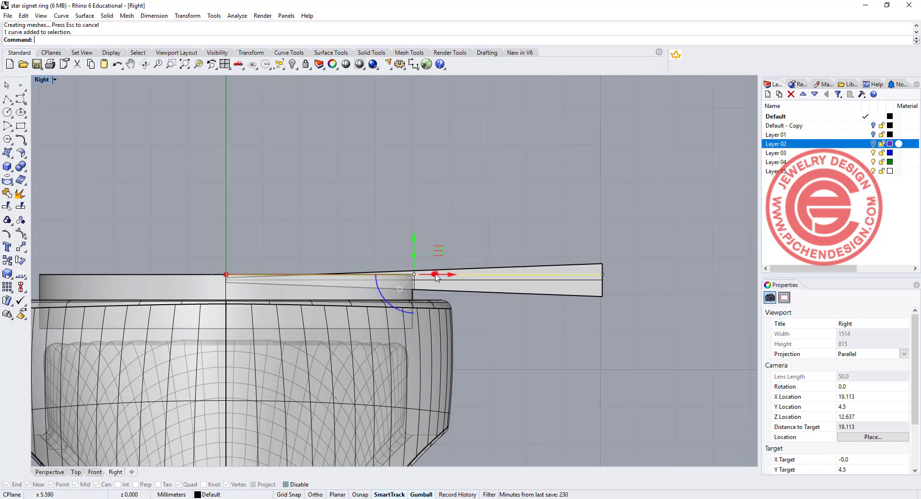
pyautogui.moveTo(409, 314); pyautogui.dragTo(406, 313)
pyautogui.hotkey('ctrl', 'z')
# Rotate the tapered bar slightly so its top edge lies almost level with the inlay's top face, and return to four views
pyautogui.scroll(4, 488, 280)
pyautogui.click(491, 290)
pyautogui.moveTo(397, 291); pyautogui.dragTo(493, 292, button='right')
pyautogui.moveTo(441, 306); pyautogui.dragTo(431, 309)
pyautogui.click(354, 214)
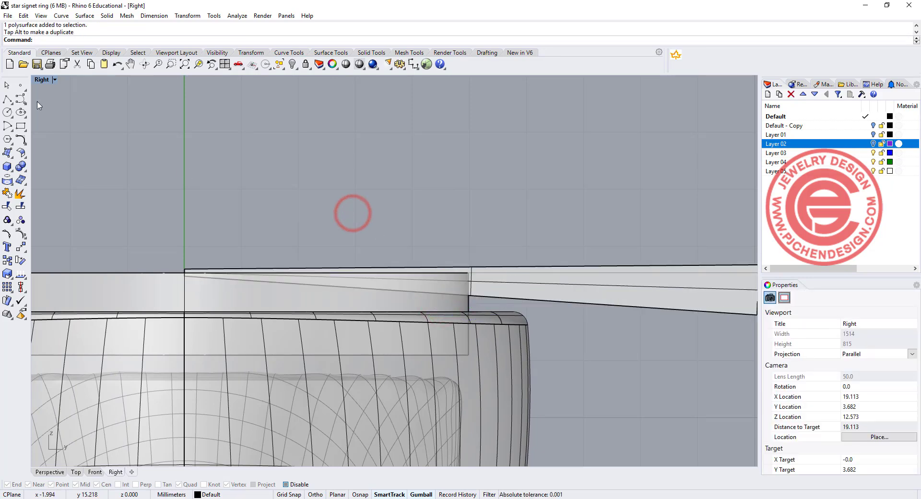
pyautogui.doubleClick(47, 80)
# Try to subtract the tilted bar from the inlay cylinder with Boolean Difference, inspect the groove, and undo the cut
pyautogui.scroll(-3, 237, 164)
pyautogui.click(240, 154)
pyautogui.scroll(2, 216, 169)
pyautogui.click(22, 170)
pyautogui.click(49, 168)
pyautogui.click(431, 380)
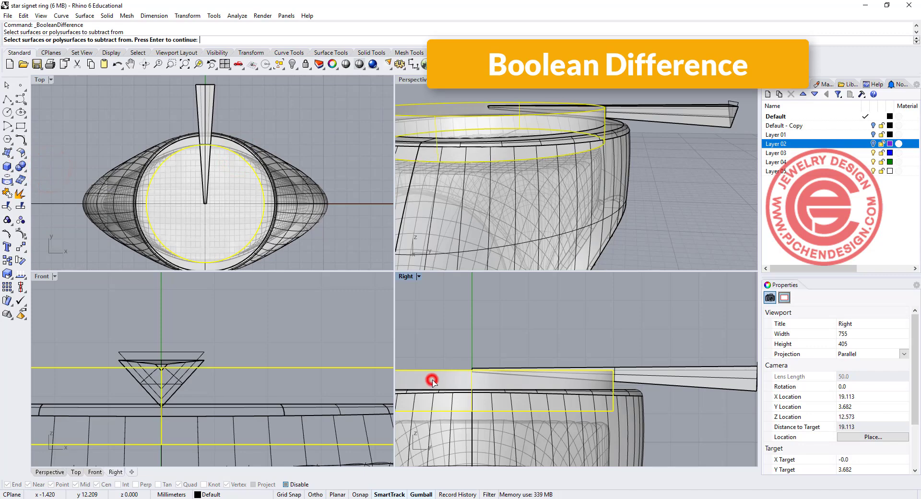
pyautogui.press('Return')
pyautogui.click(684, 376)
pyautogui.press('Return')
pyautogui.moveTo(594, 150); pyautogui.dragTo(635, 154, button='right')
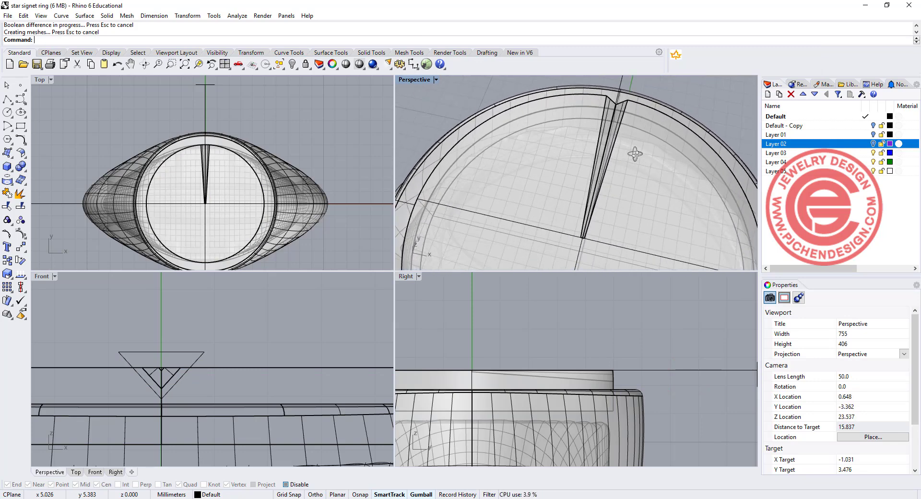
pyautogui.hotkey('ctrl', 'z')
pyautogui.click(311, 136)
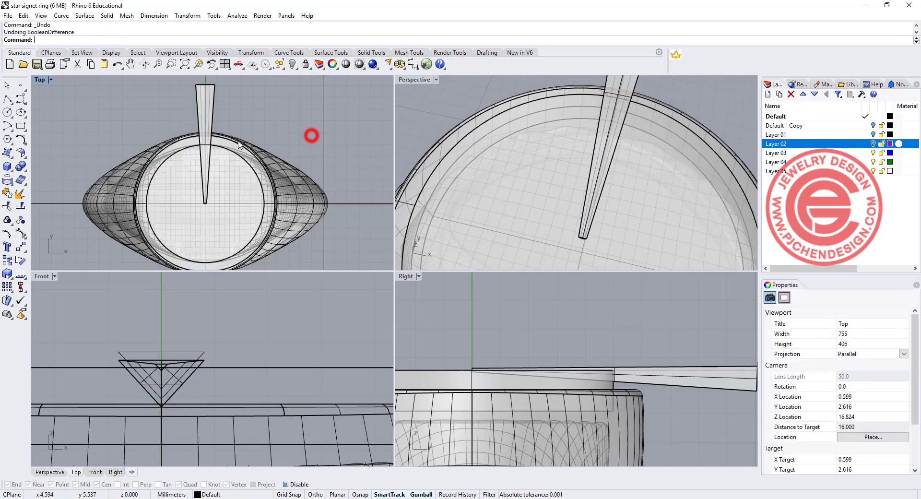
# Try Fillet Edge with a radius of 0.5 on the inlay cylinder's top rim and undo it
pyautogui.click(20, 169)
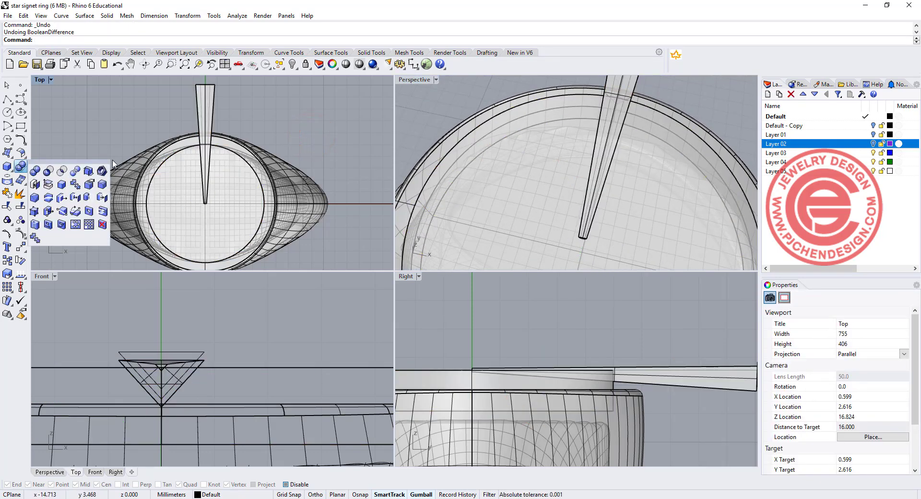
pyautogui.click(102, 186)
pyautogui.moveTo(551, 192); pyautogui.dragTo(622, 150, button='right')
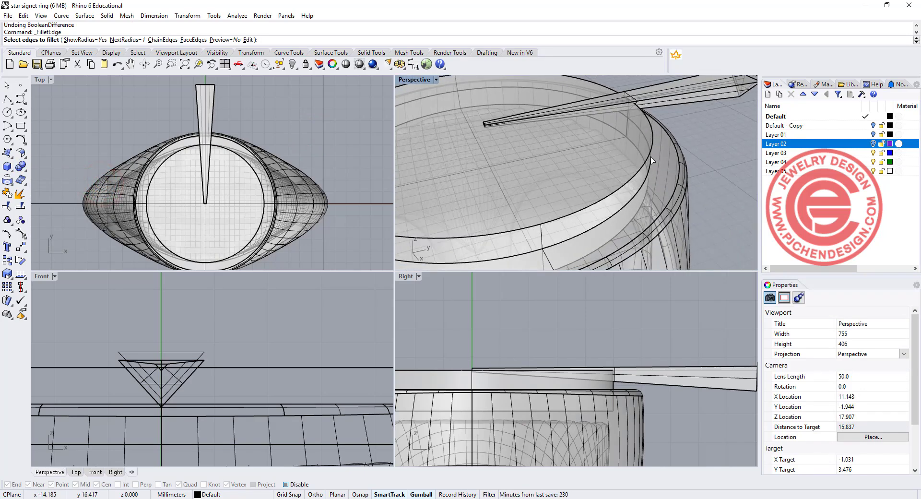
pyautogui.click(128, 40)
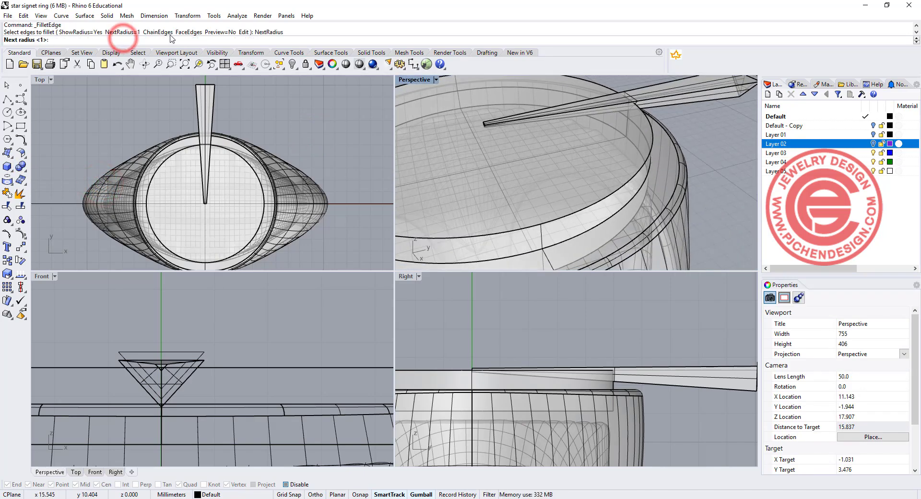
pyautogui.write('0.')
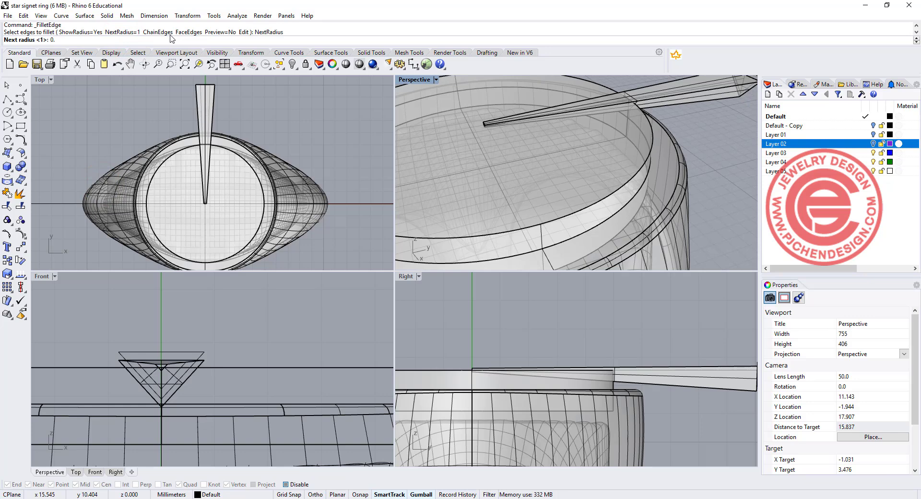
pyautogui.write('5')
pyautogui.press('Return')
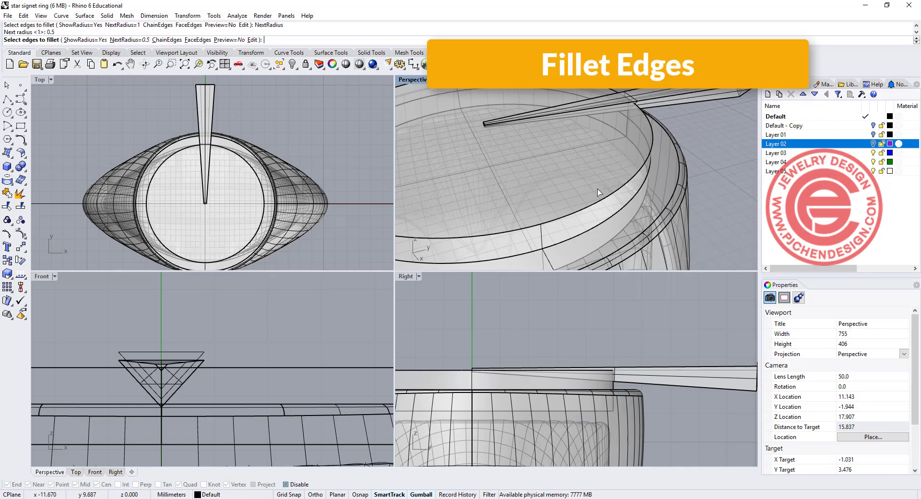
pyautogui.click(652, 128)
pyautogui.moveTo(665, 154); pyautogui.dragTo(608, 132, button='right')
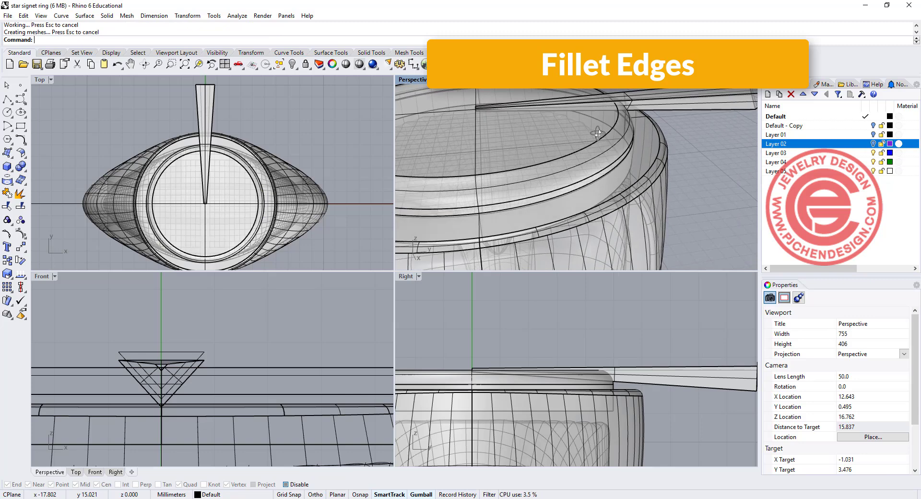
pyautogui.hotkey('ctrl', 'z')
# Fillet the inlay cylinder's top rim with a radius of 0.35
pyautogui.rightClick(647, 143)
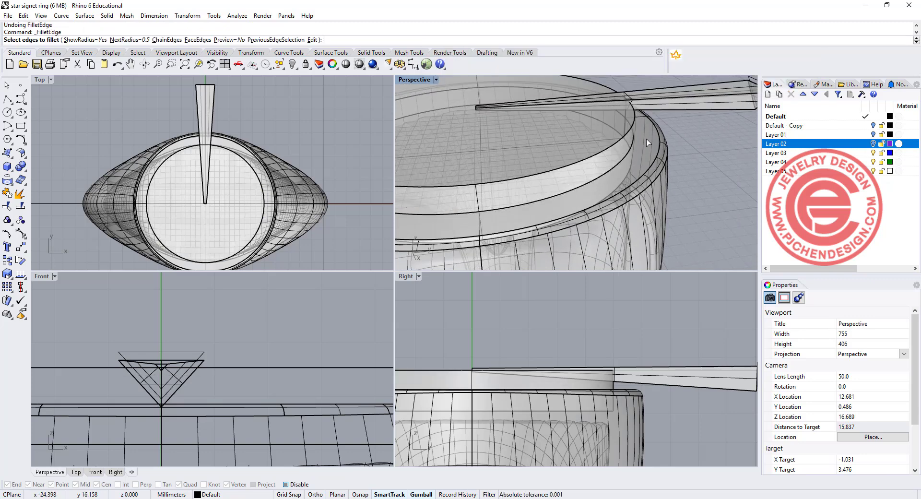
pyautogui.write('0.35')
pyautogui.press('Return')
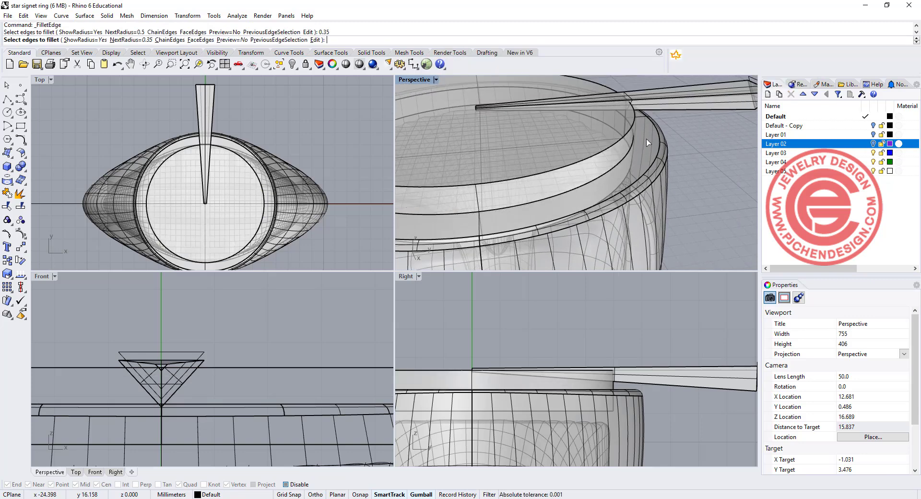
pyautogui.click(635, 120)
pyautogui.rightClick(649, 143)
pyautogui.rightClick(649, 144)
pyautogui.moveTo(651, 144); pyautogui.dragTo(679, 176, button='right')
# Set up a polar array of the tapered bar in the Top view, centred on 0, with 16 items over 360 degrees
pyautogui.moveTo(226, 157); pyautogui.dragTo(174, 137, button='right')
pyautogui.click(197, 93)
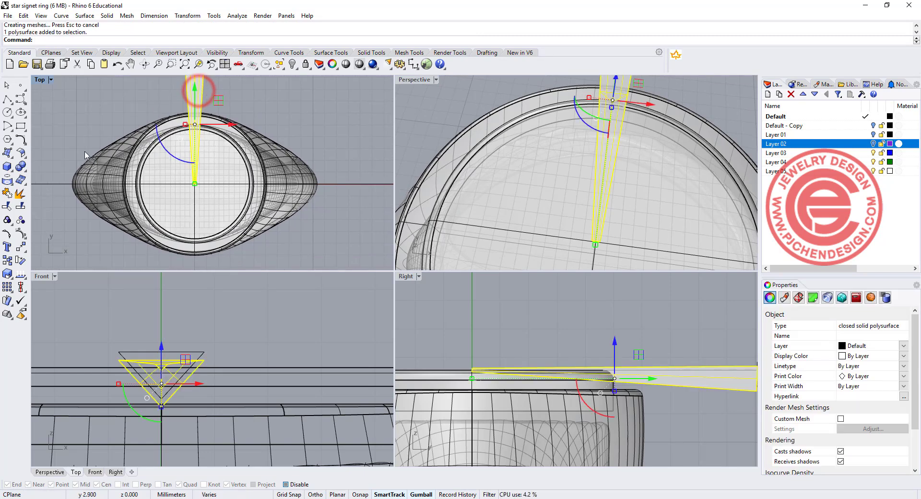
pyautogui.click(7, 287)
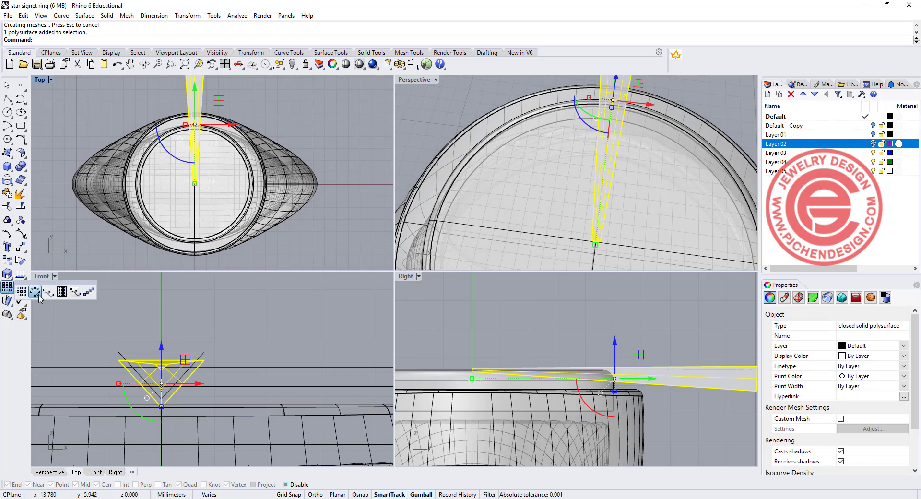
pyautogui.click(36, 293)
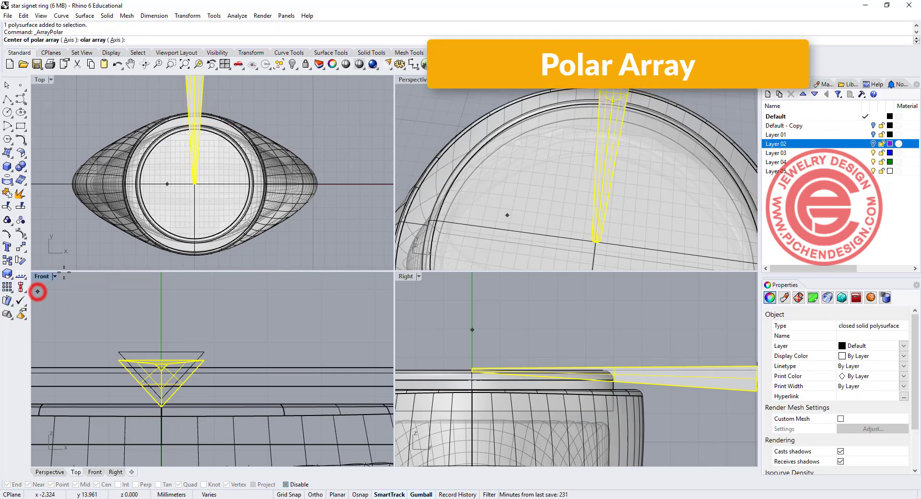
pyautogui.write('0')
pyautogui.press('Return')
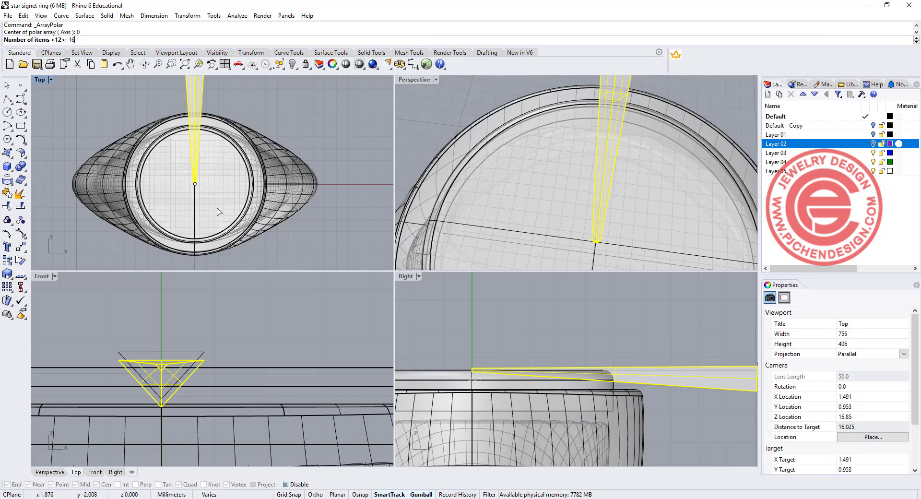
pyautogui.write('16')
pyautogui.press('Return')
pyautogui.press('Return')
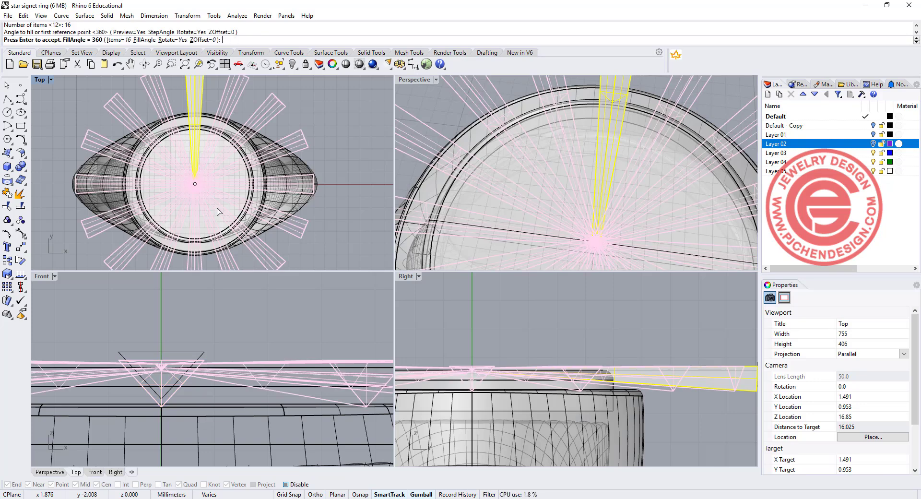
# Check the array preview, enable Record History, and accept the polar array
pyautogui.scroll(6, 240, 132)
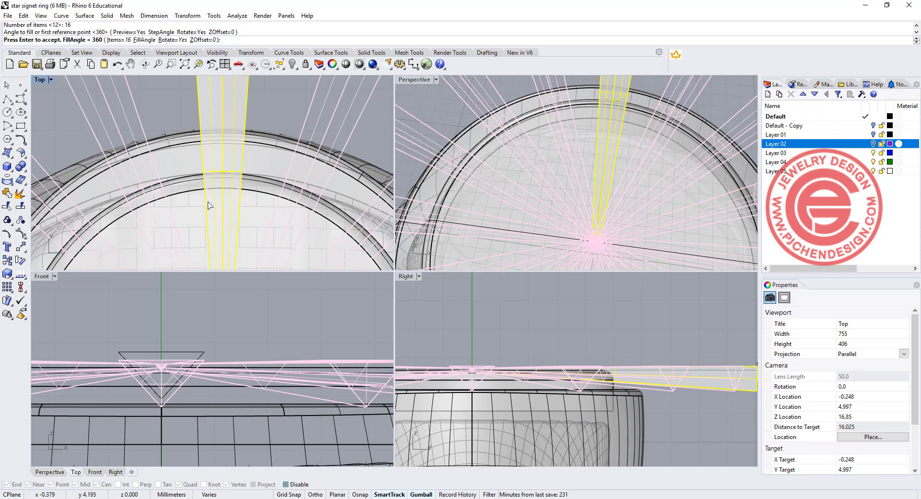
pyautogui.scroll(-8, 208, 207)
pyautogui.moveTo(232, 206); pyautogui.dragTo(192, 180, button='right')
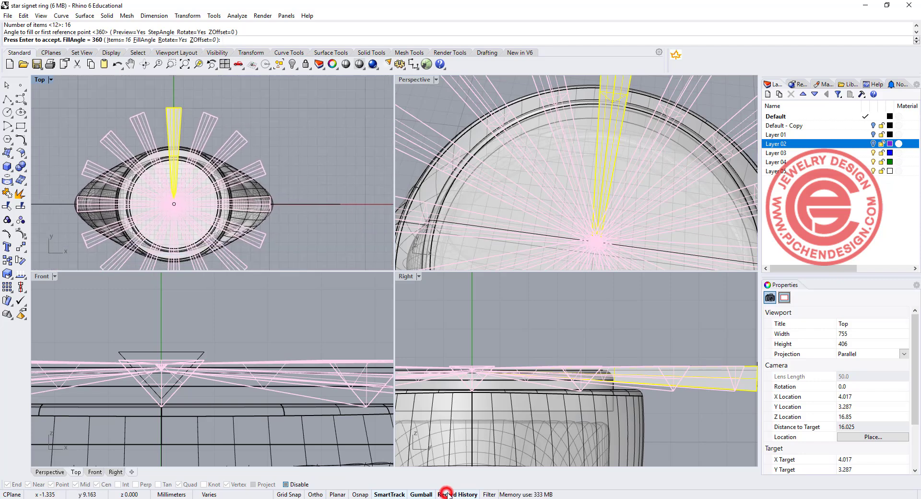
pyautogui.rightClick(300, 162)
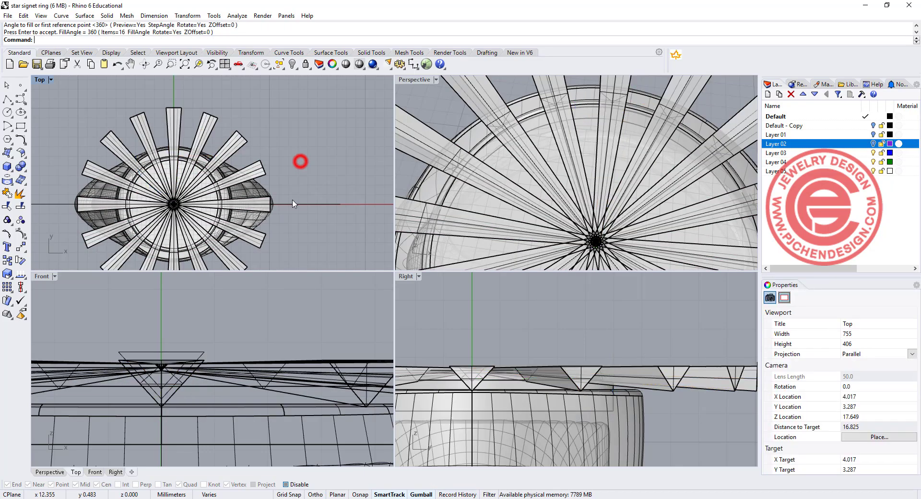
pyautogui.moveTo(639, 216); pyautogui.dragTo(622, 206, button='right')
pyautogui.scroll(4, 564, 220)
pyautogui.scroll(3, 545, 219)
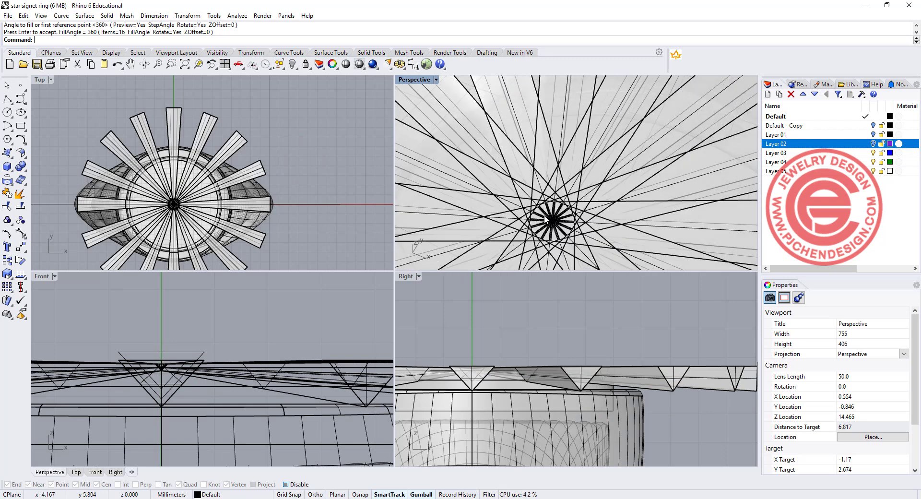
pyautogui.scroll(-2, 210, 197)
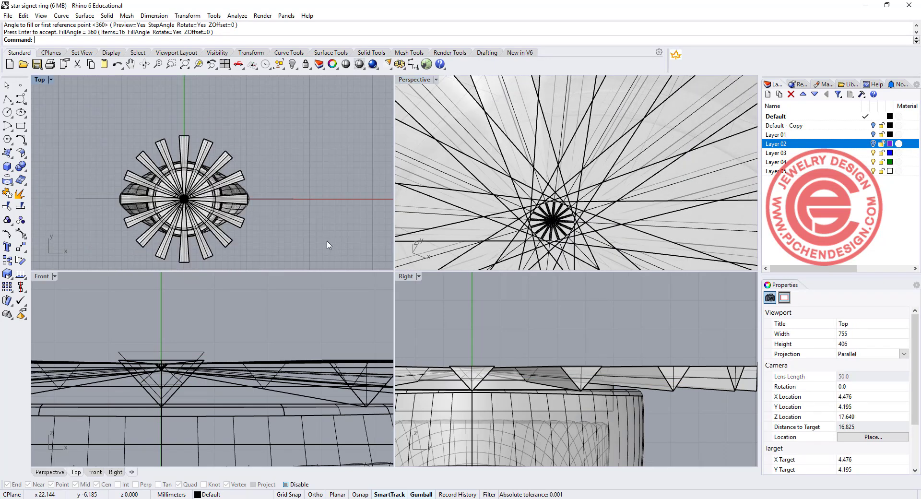
pyautogui.click(21, 169)
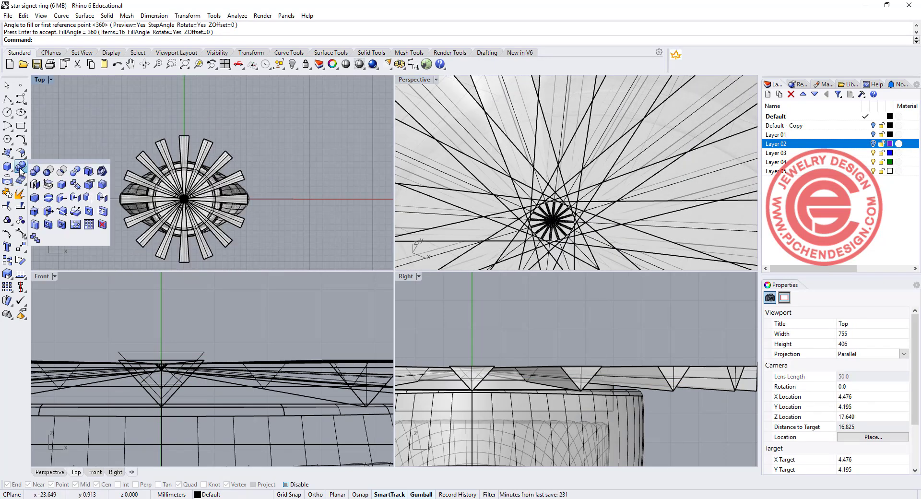
pyautogui.click(47, 171)
pyautogui.click(207, 389)
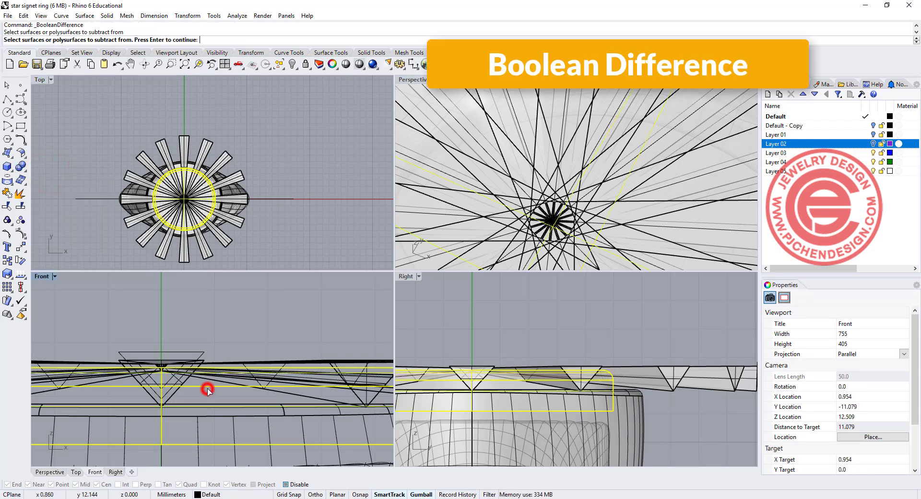
pyautogui.press('Return')
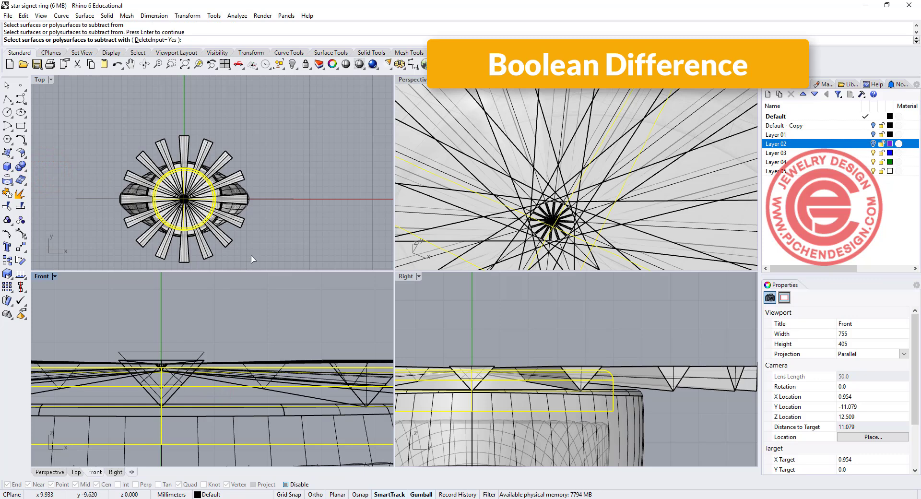
pyautogui.scroll(-5, 647, 384)
pyautogui.rightClick(662, 386)
pyautogui.click(301, 156)
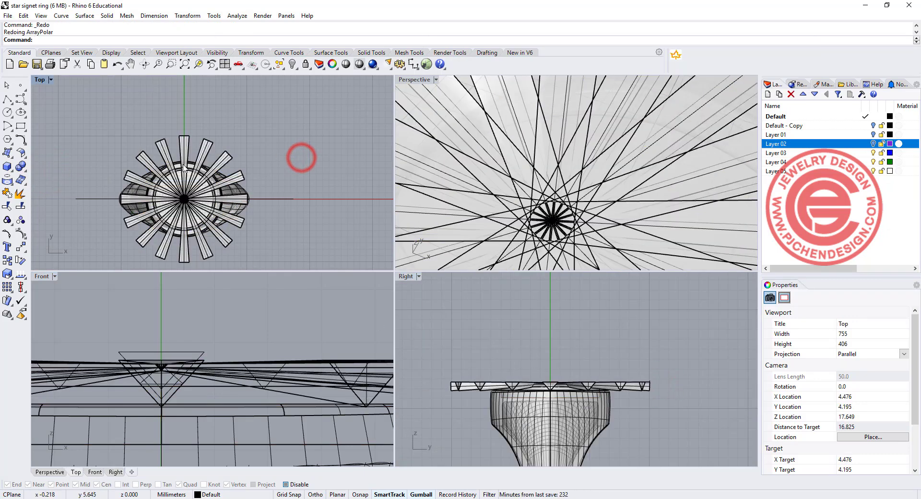
# Move the original tapered bar slightly outward from the ring's centre so the arrayed bars leave a small open circle in the middle
pyautogui.scroll(3, 183, 168)
pyautogui.click(193, 126)
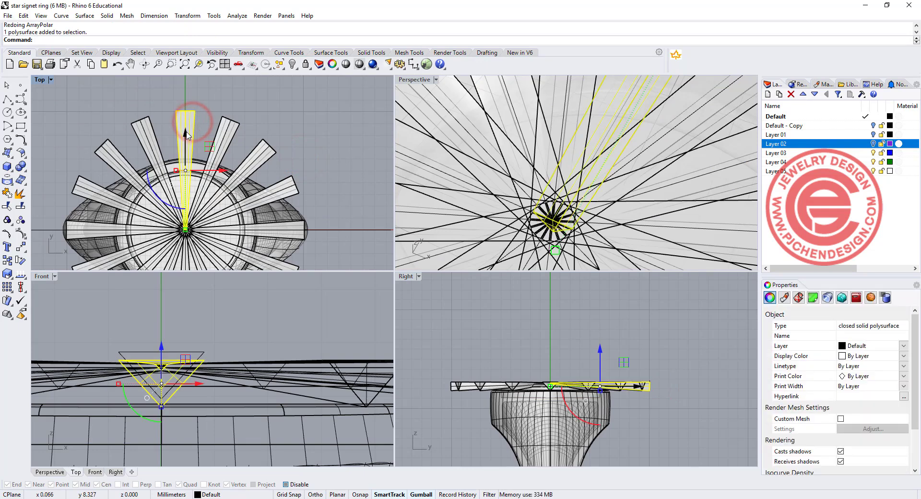
pyautogui.moveTo(186, 134); pyautogui.dragTo(189, 146)
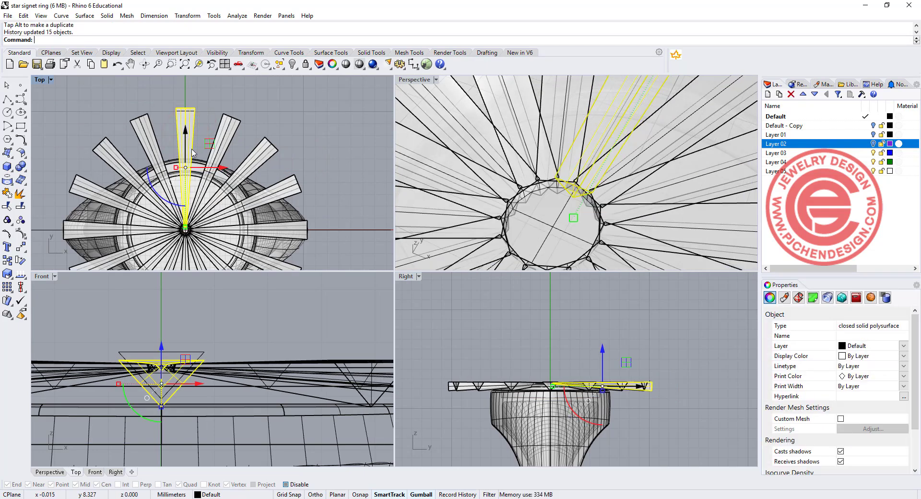
pyautogui.click(349, 169)
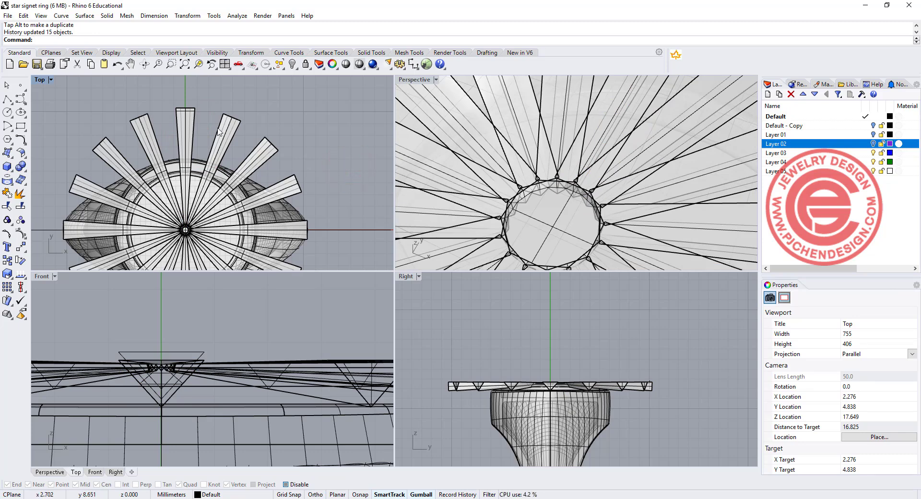
pyautogui.click(188, 123)
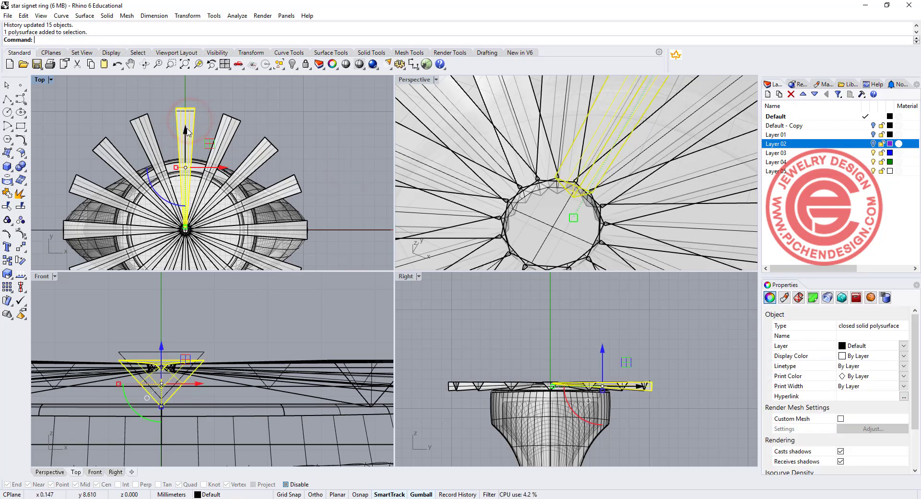
pyautogui.moveTo(186, 130); pyautogui.dragTo(197, 138)
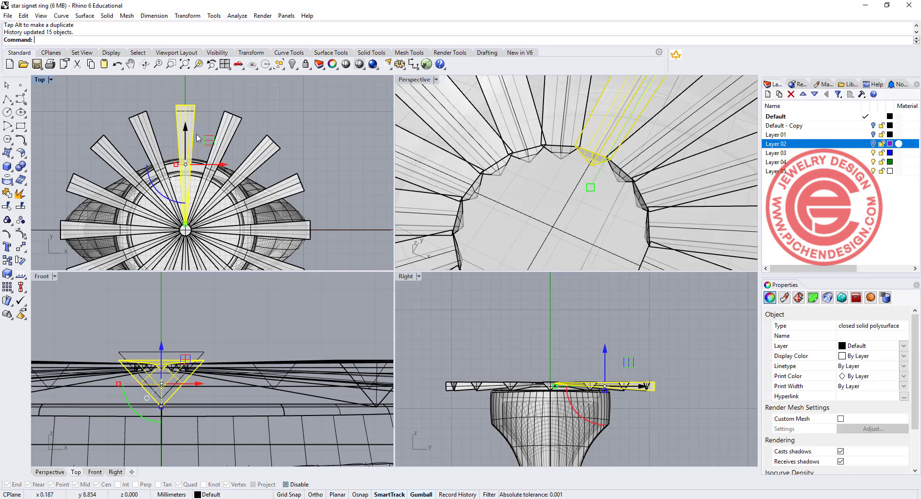
pyautogui.click(284, 119)
# Boolean-subtract the 16 arrayed tapered bars from the inlay and accept the history warning
pyautogui.click(18, 167)
pyautogui.click(49, 169)
pyautogui.scroll(-2, 220, 393)
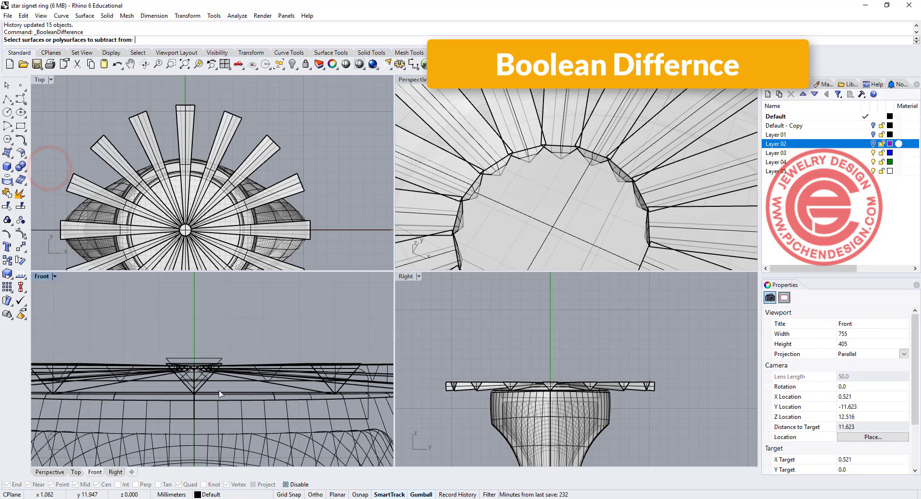
pyautogui.click(163, 384)
pyautogui.press('Return')
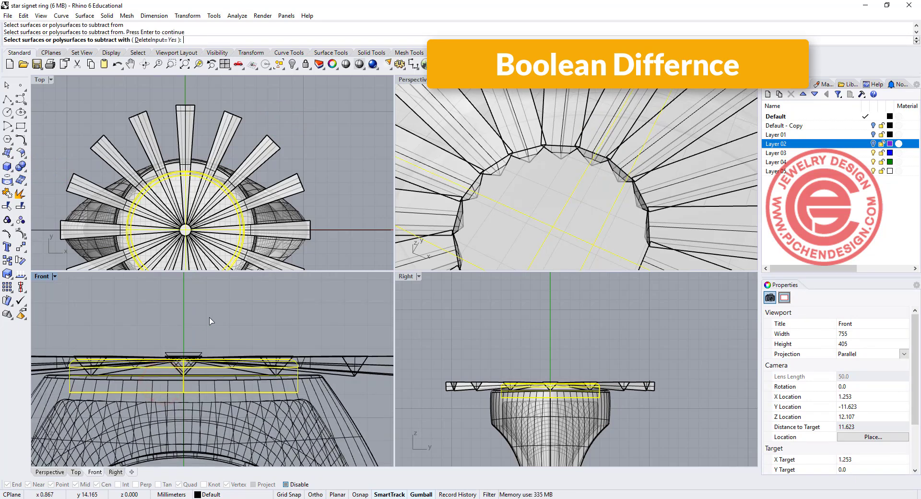
pyautogui.scroll(-5, 316, 333)
pyautogui.moveTo(80, 300); pyautogui.dragTo(79, 302)
pyautogui.press('Return')
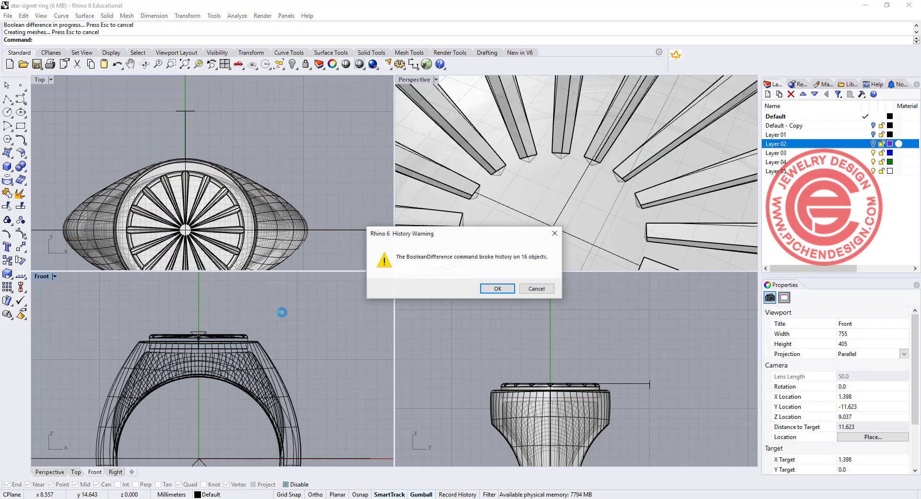
pyautogui.click(498, 290)
# Examine the star grooves in the inlay from several angles in the maximised Perspective view with Rendered display
pyautogui.scroll(-8, 454, 161)
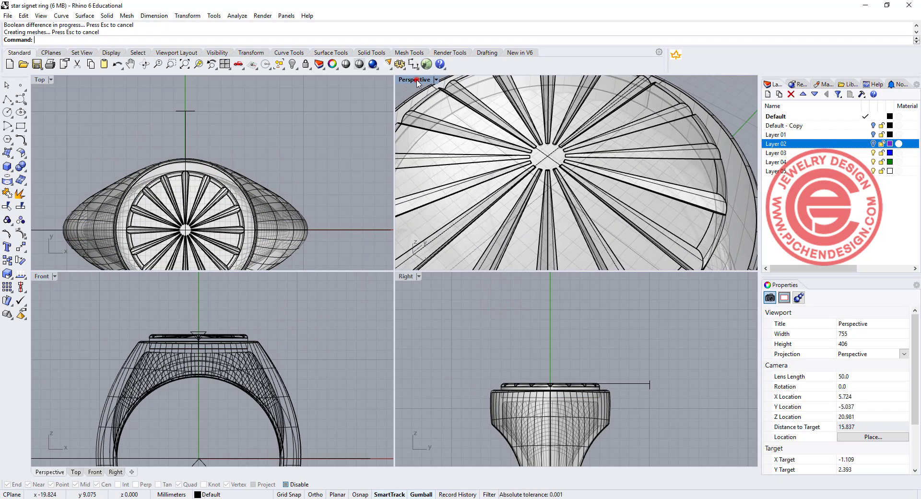
pyautogui.click(433, 80)
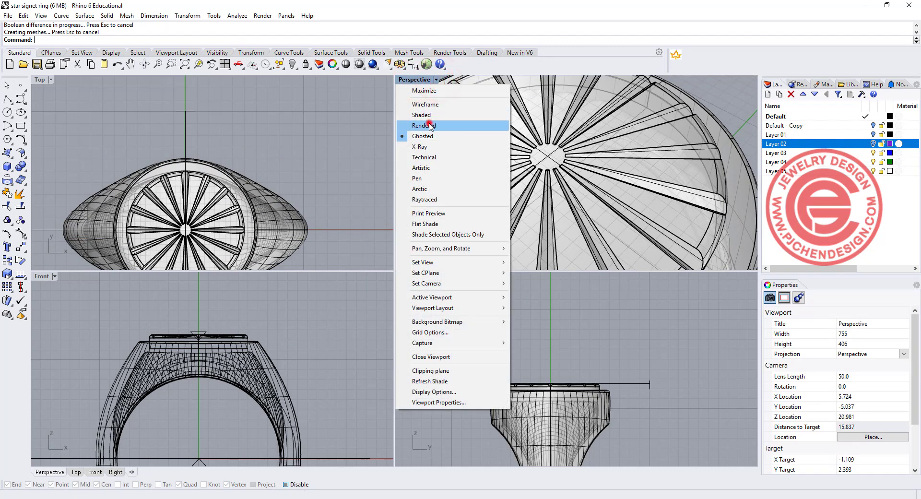
pyautogui.click(429, 124)
pyautogui.scroll(-5, 550, 144)
pyautogui.moveTo(550, 144); pyautogui.dragTo(603, 164, button='right')
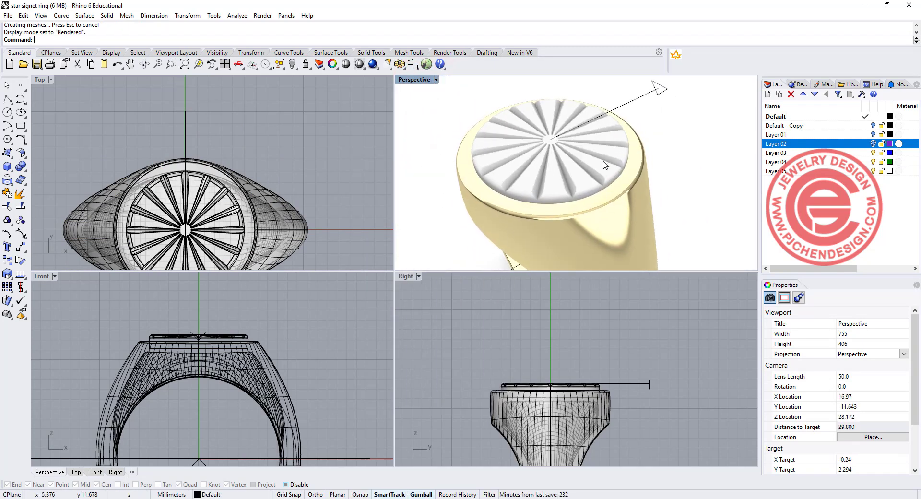
pyautogui.doubleClick(419, 80)
pyautogui.scroll(3, 468, 244)
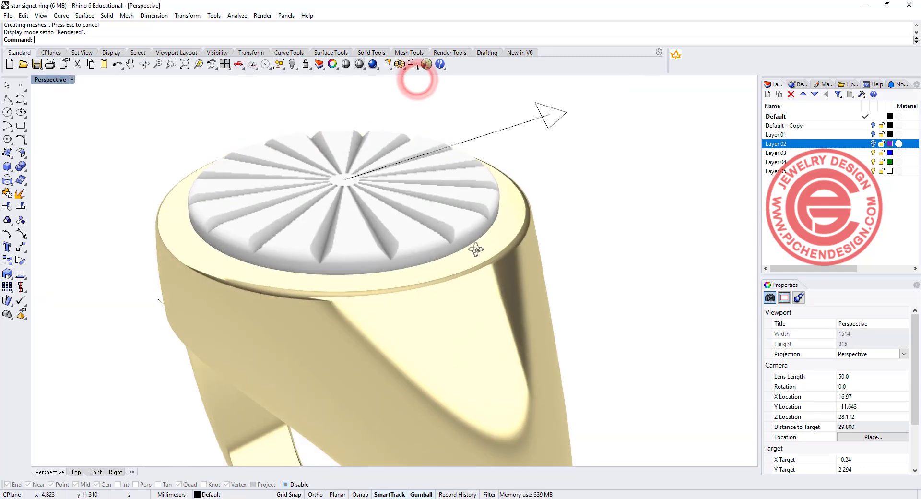
pyautogui.click(469, 204)
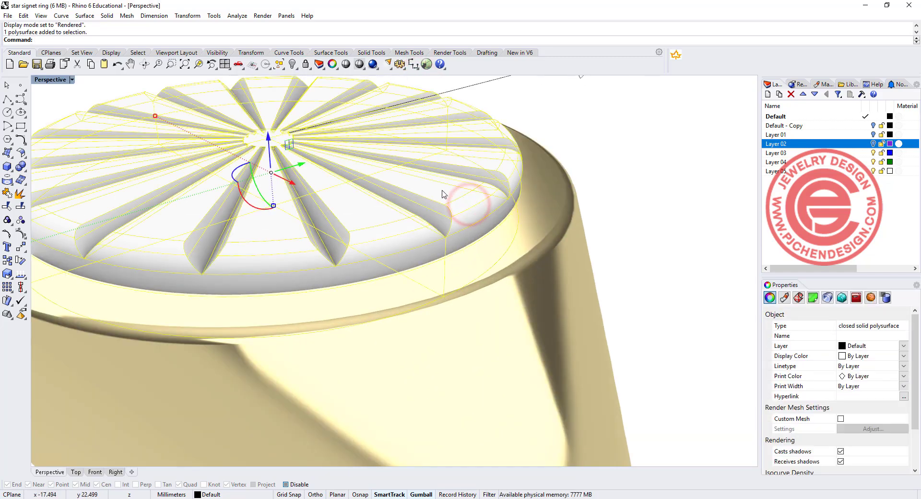
pyautogui.click(653, 190)
pyautogui.moveTo(653, 190); pyautogui.dragTo(542, 154, button='right')
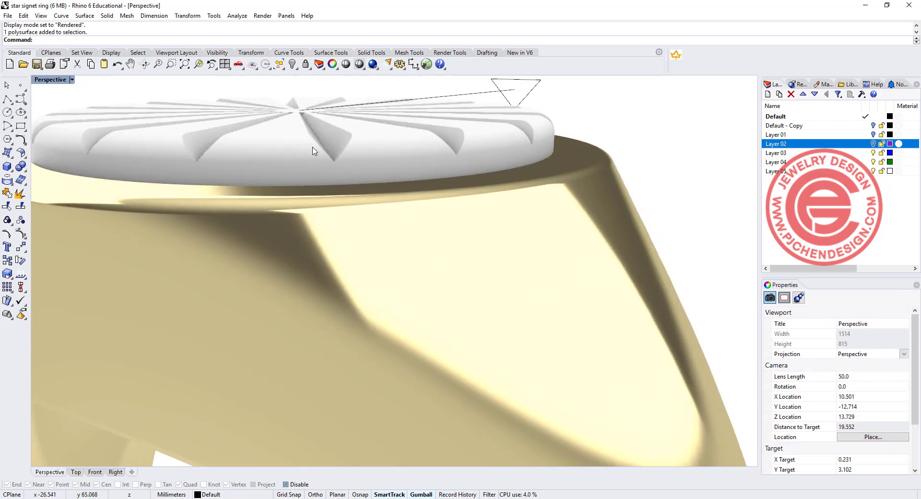
pyautogui.moveTo(390, 178); pyautogui.dragTo(425, 223, button='right')
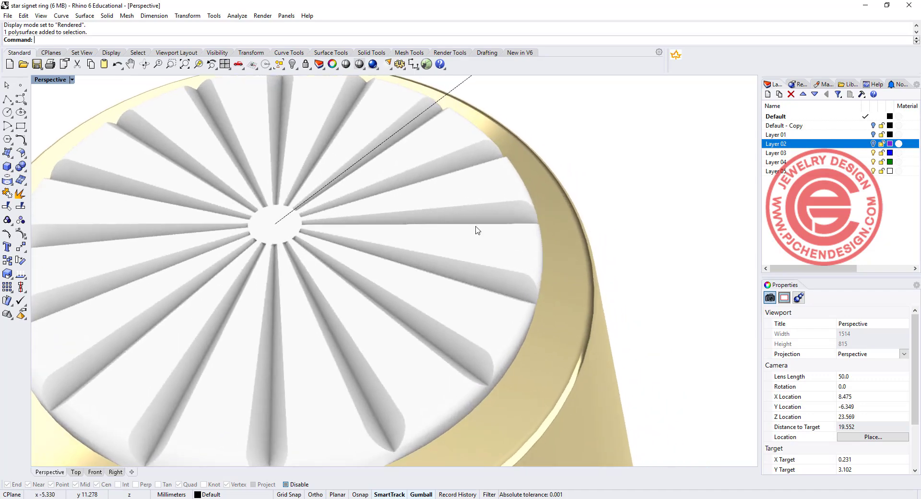
# Return the Perspective view to Ghosted display and set the ring body's display colour to red
pyautogui.click(72, 80)
pyautogui.click(64, 133)
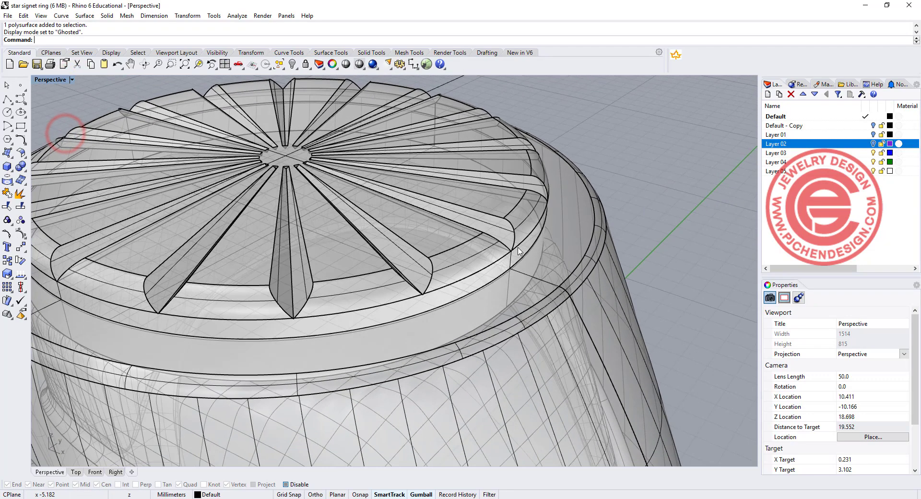
pyautogui.scroll(5, 528, 257)
pyautogui.click(612, 239)
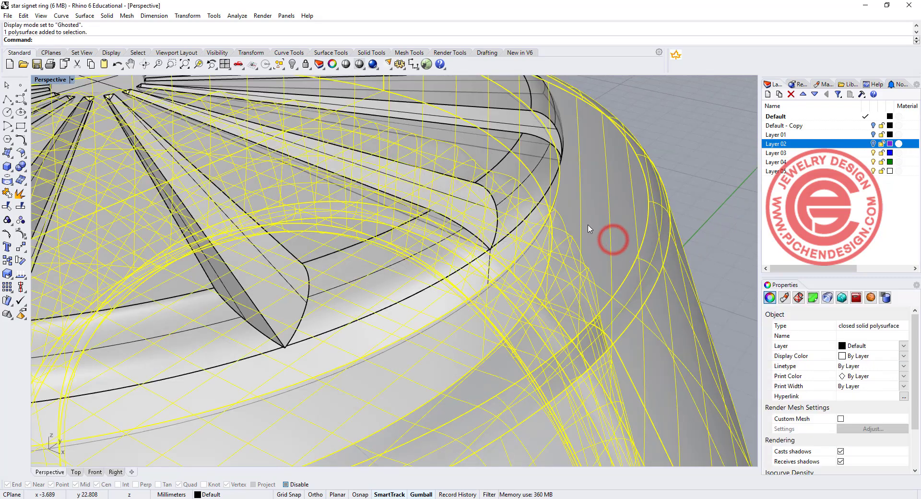
pyautogui.click(902, 355)
pyautogui.click(873, 398)
pyautogui.click(709, 170)
# Fillet the inner top edge of the ring's recess around the inlay with a radius of 0.15
pyautogui.moveTo(517, 200); pyautogui.dragTo(344, 180, button='right')
pyautogui.click(24, 170)
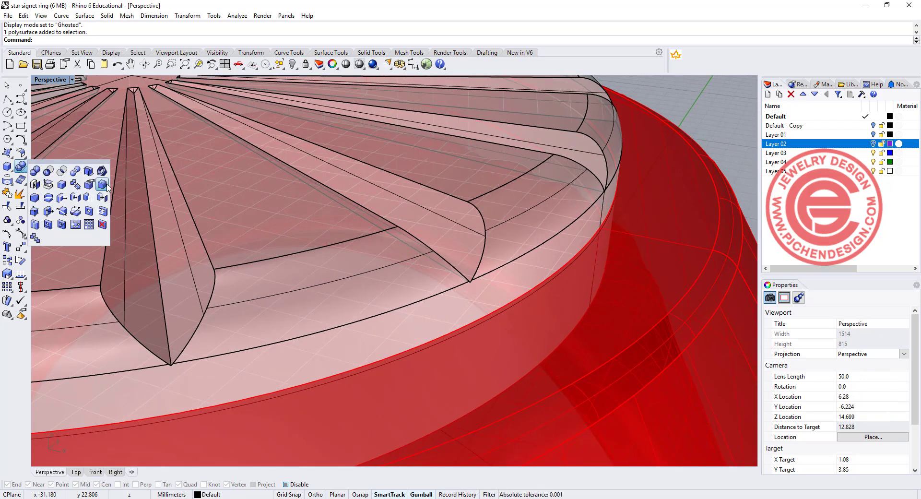
pyautogui.click(102, 184)
pyautogui.click(129, 40)
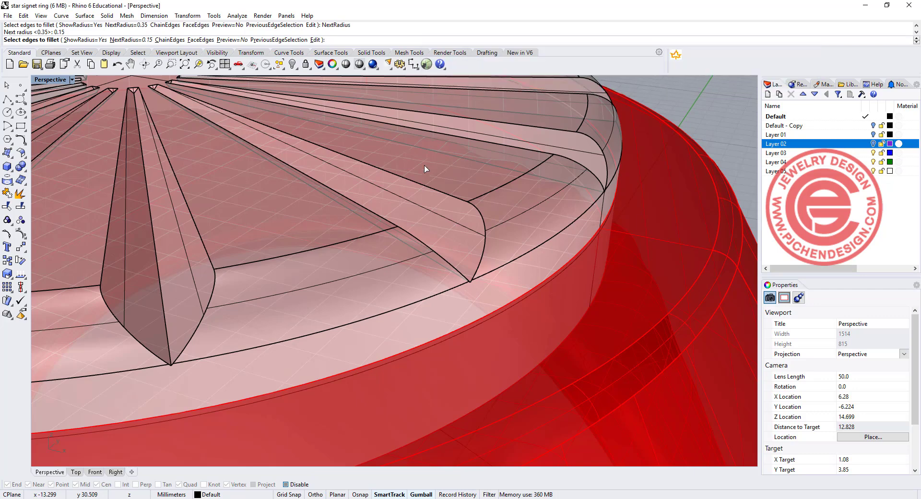
pyautogui.click(587, 242)
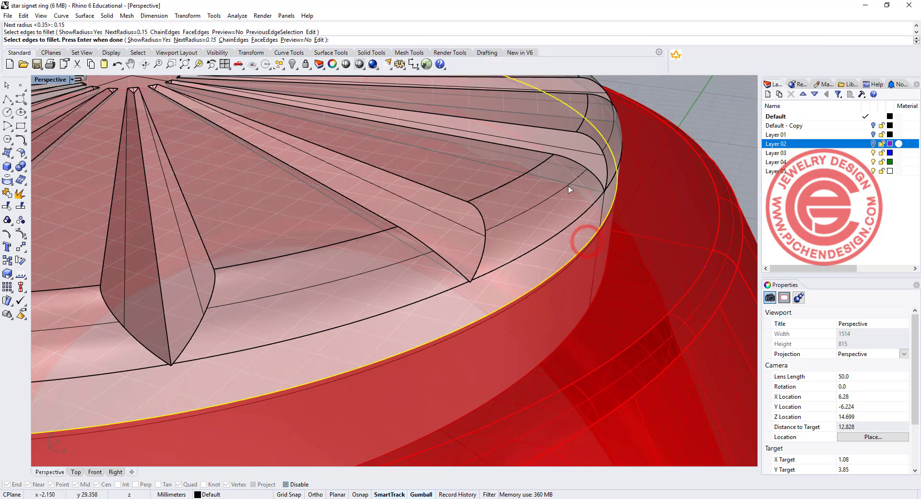
pyautogui.scroll(-12, 578, 193)
pyautogui.moveTo(538, 213); pyautogui.dragTo(554, 247, button='right')
pyautogui.rightClick(579, 221)
pyautogui.rightClick(588, 222)
pyautogui.scroll(8, 584, 218)
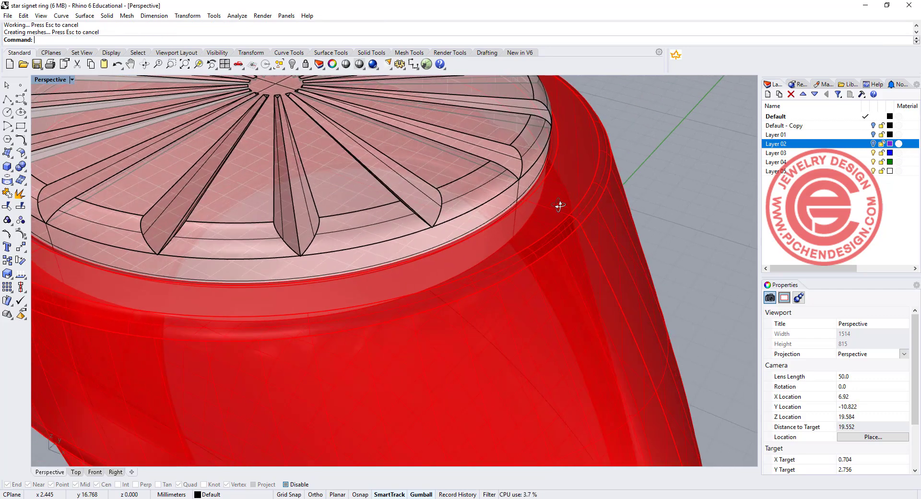
pyautogui.moveTo(560, 205); pyautogui.dragTo(536, 184, button='right')
pyautogui.scroll(-4, 535, 179)
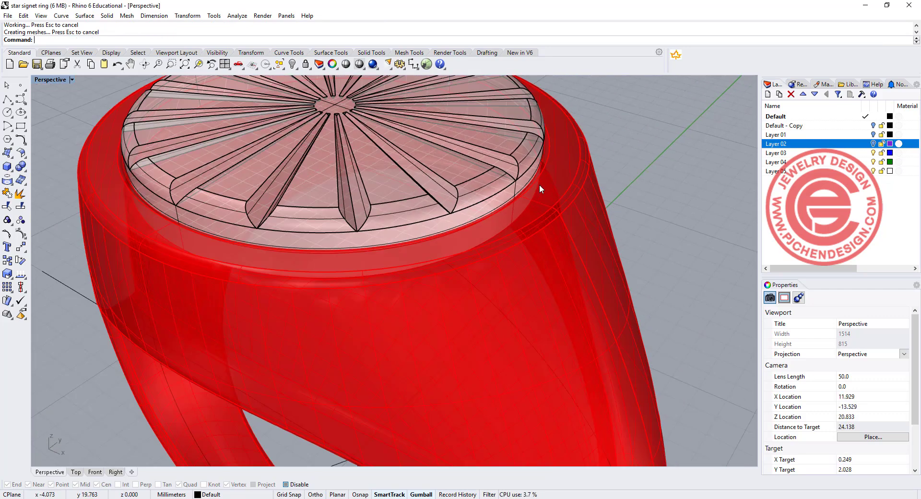
# Examine the filleted recess edge and the fit between ring and inlay in Rendered display
pyautogui.click(72, 80)
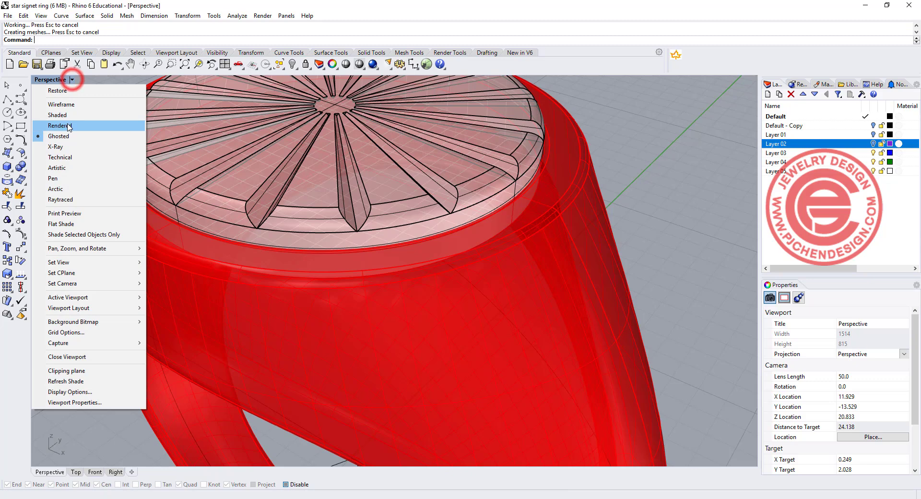
pyautogui.click(67, 124)
pyautogui.moveTo(690, 180); pyautogui.dragTo(562, 182, button='right')
pyautogui.click(523, 164)
pyautogui.click(564, 162)
pyautogui.click(670, 176)
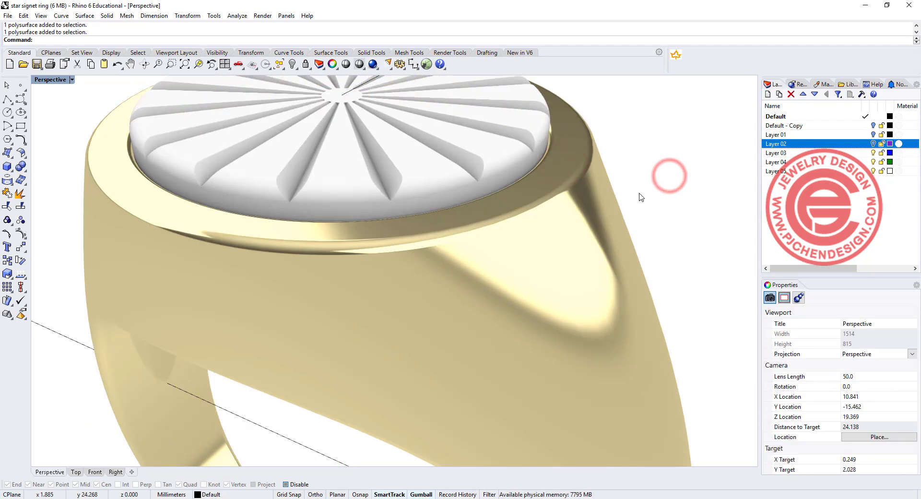
pyautogui.scroll(-4, 651, 183)
pyautogui.moveTo(626, 179); pyautogui.dragTo(605, 181, button='right')
pyautogui.scroll(6, 606, 181)
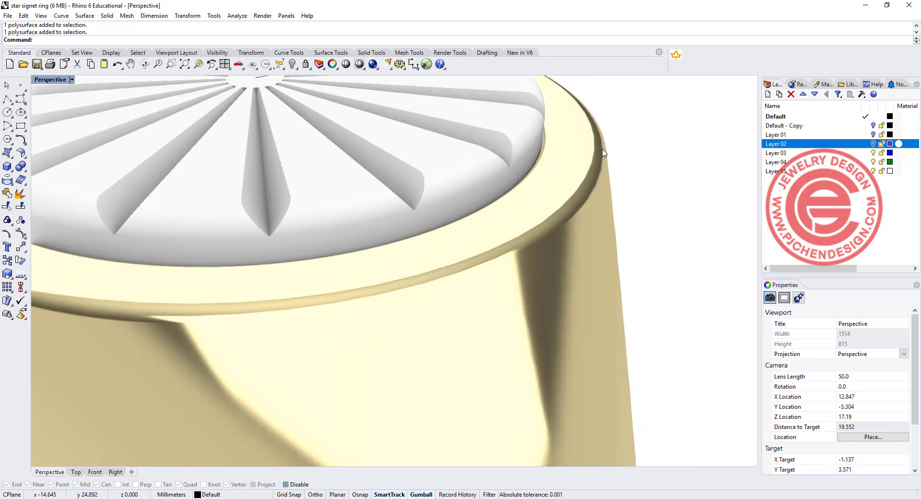
pyautogui.moveTo(538, 169); pyautogui.dragTo(602, 145, button='right')
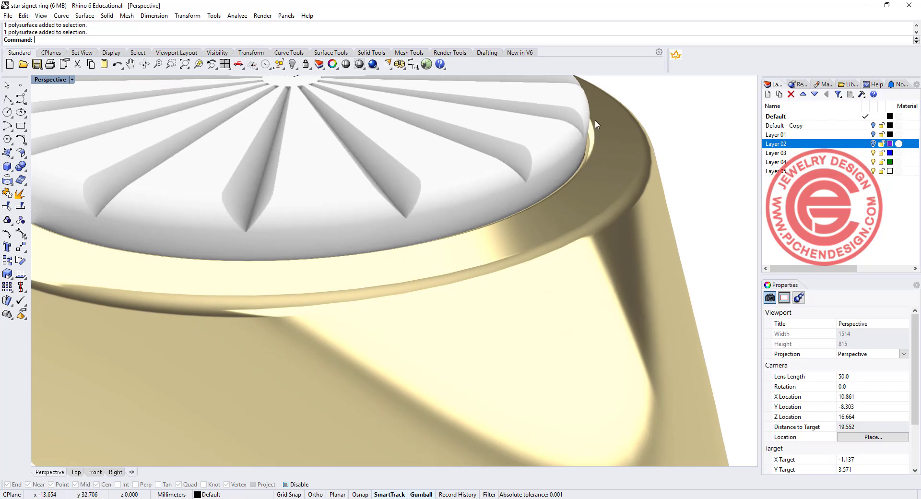
pyautogui.moveTo(522, 224); pyautogui.dragTo(680, 221, button='right')
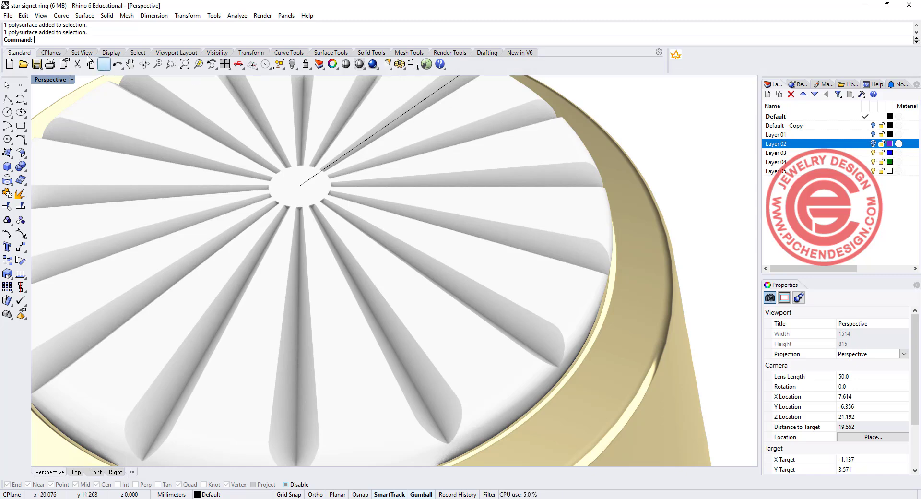
# Switch the Perspective view back to Ghosted, restore the four-view layout, and hide the ring body and inlay
pyautogui.click(72, 79)
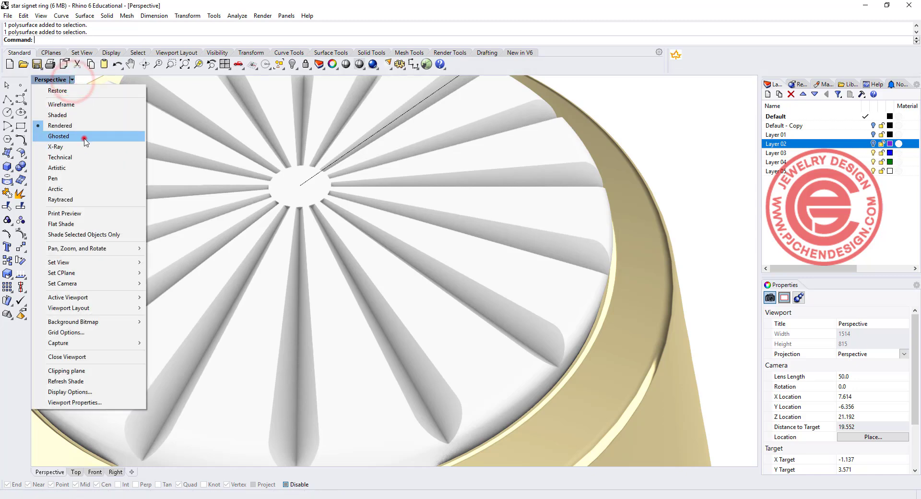
pyautogui.click(83, 136)
pyautogui.scroll(-5, 318, 213)
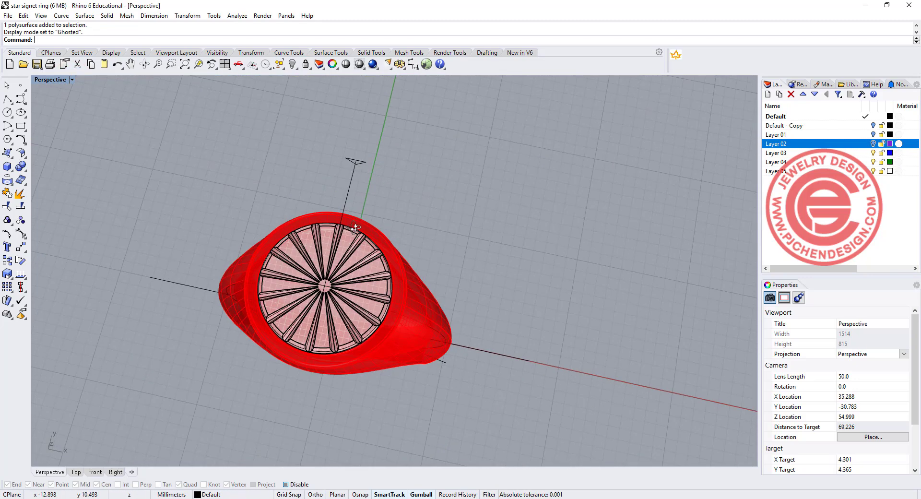
pyautogui.scroll(3, 350, 251)
pyautogui.doubleClick(58, 82)
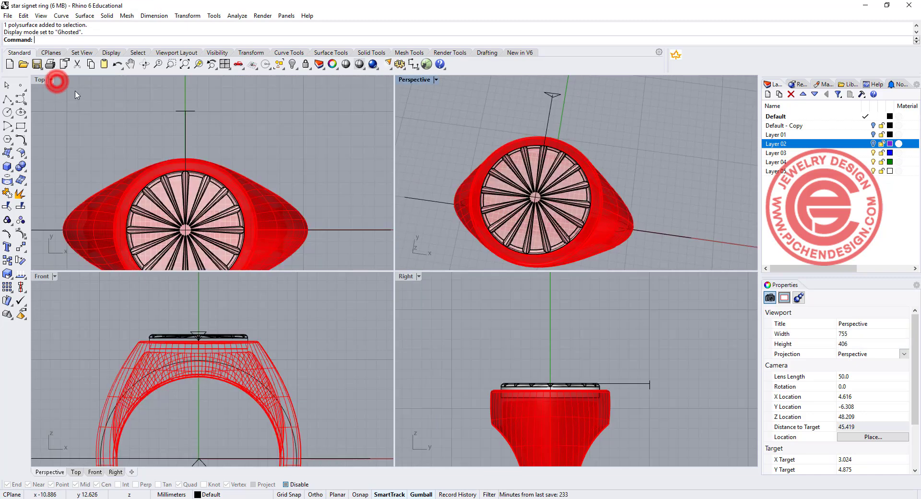
pyautogui.click(225, 204)
pyautogui.keyDown('shift'); pyautogui.click(230, 204); pyautogui.keyUp('shift')
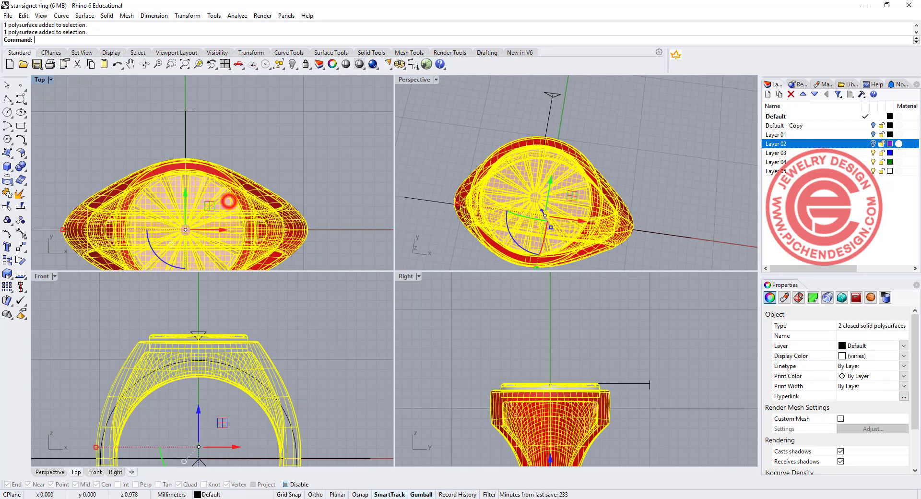
pyautogui.click(292, 65)
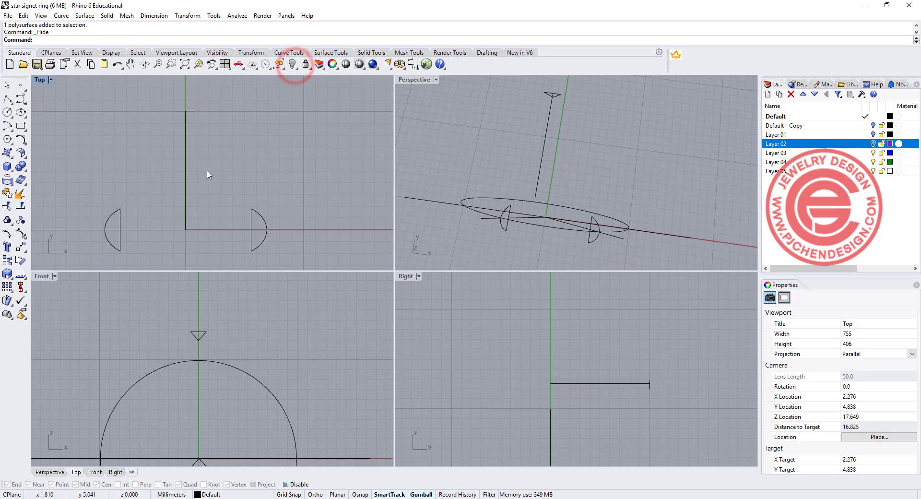
# Maximise the Top view and hide the two construction curves of the tapered bar
pyautogui.moveTo(195, 199); pyautogui.dragTo(191, 150, button='right')
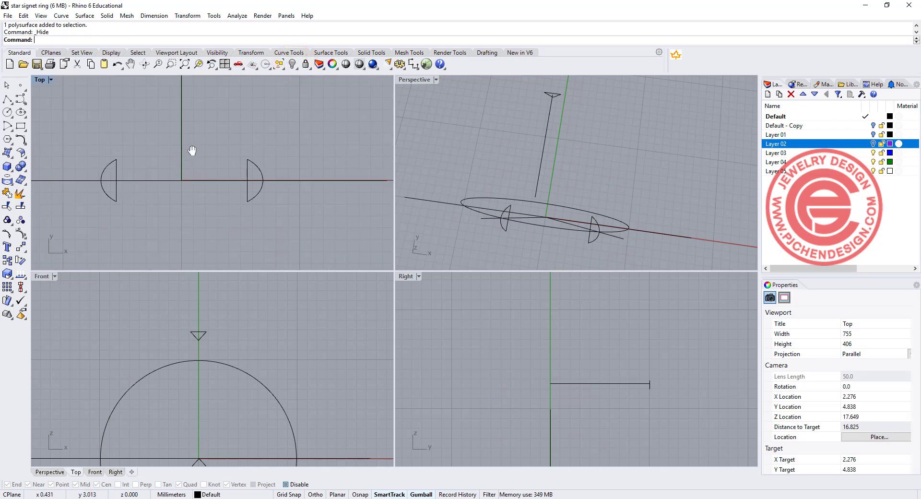
pyautogui.doubleClick(38, 81)
pyautogui.scroll(-3, 257, 160)
pyautogui.moveTo(298, 165); pyautogui.dragTo(209, 82)
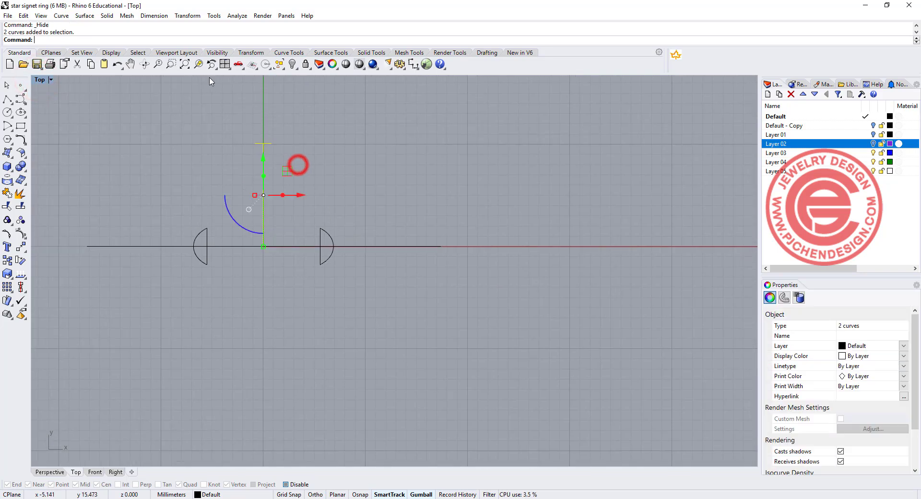
pyautogui.click(292, 64)
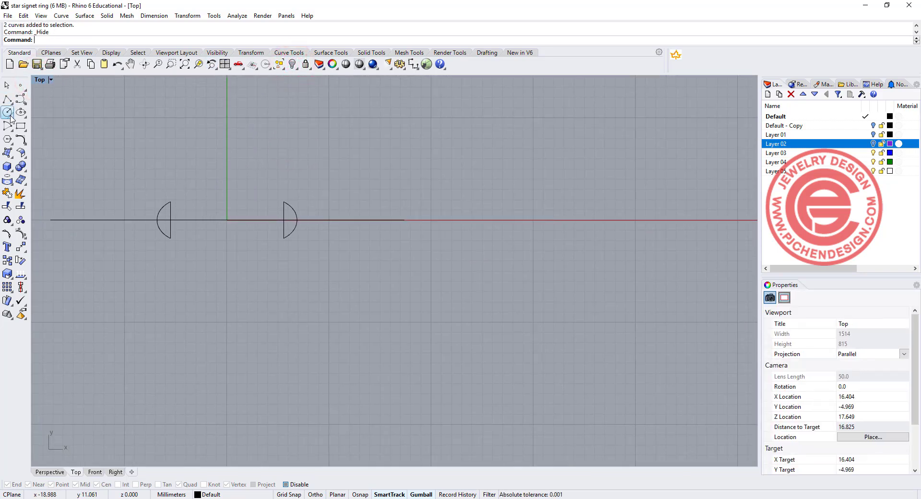
# Draw a vertical line from its midpoint at 0, extending about 5 mm to each side
pyautogui.click(7, 101)
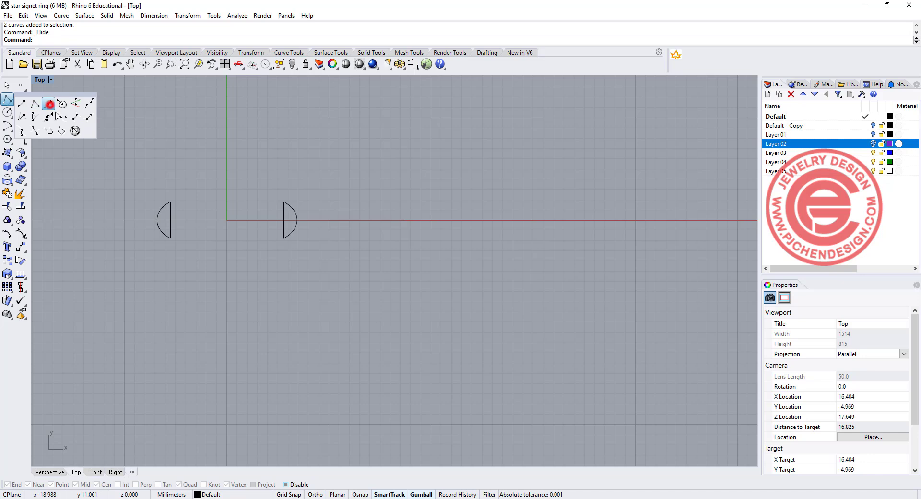
pyautogui.click(49, 104)
pyautogui.write('0')
pyautogui.press('Return')
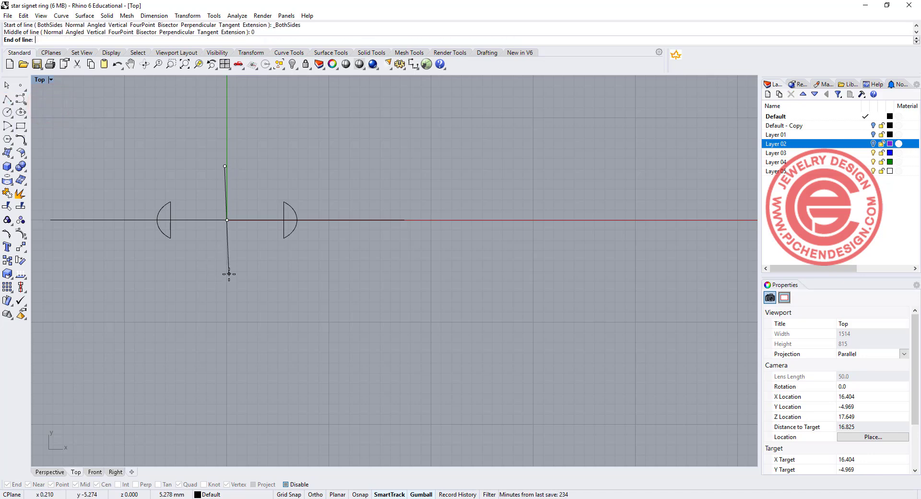
pyautogui.click(228, 270)
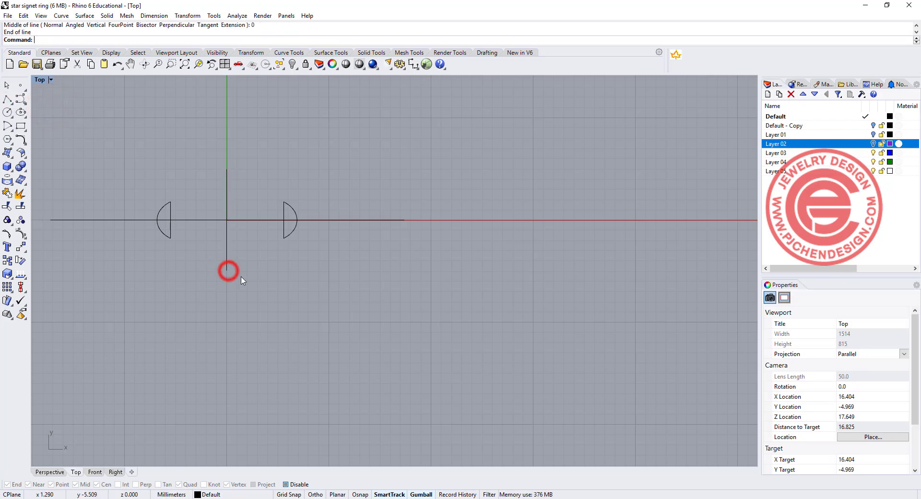
pyautogui.moveTo(244, 268); pyautogui.dragTo(218, 254)
pyautogui.moveTo(363, 337)
pyautogui.mouseDown(button='right')
pyautogui.moveTo(341, 326)
pyautogui.moveTo(349, 327)
pyautogui.mouseUp(button='right')
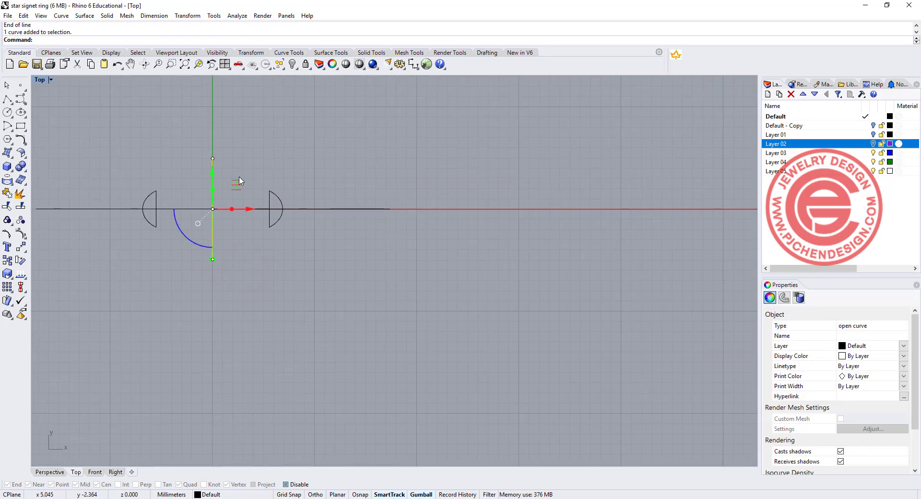
pyautogui.press('Escape')
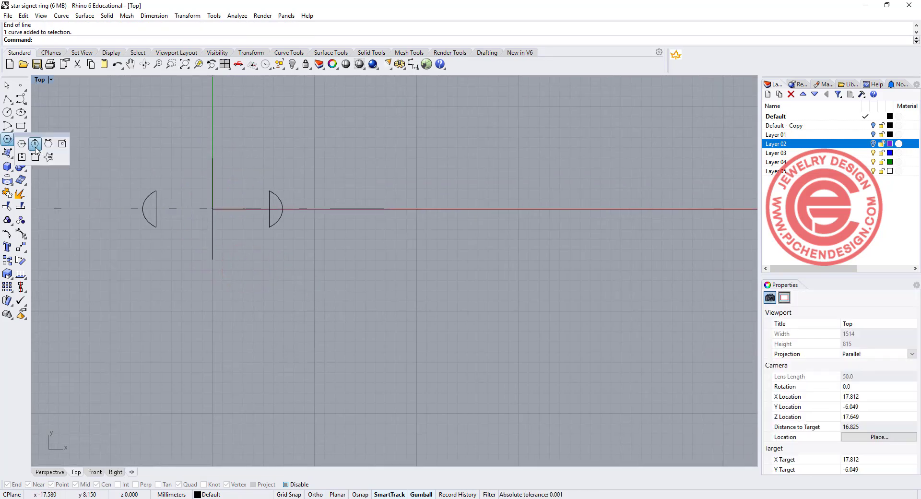
# Draw a three-sided inscribed polygon in the Front view, centred at 0 with one corner straight up, about 2.7 mm wide
pyautogui.click(19, 142)
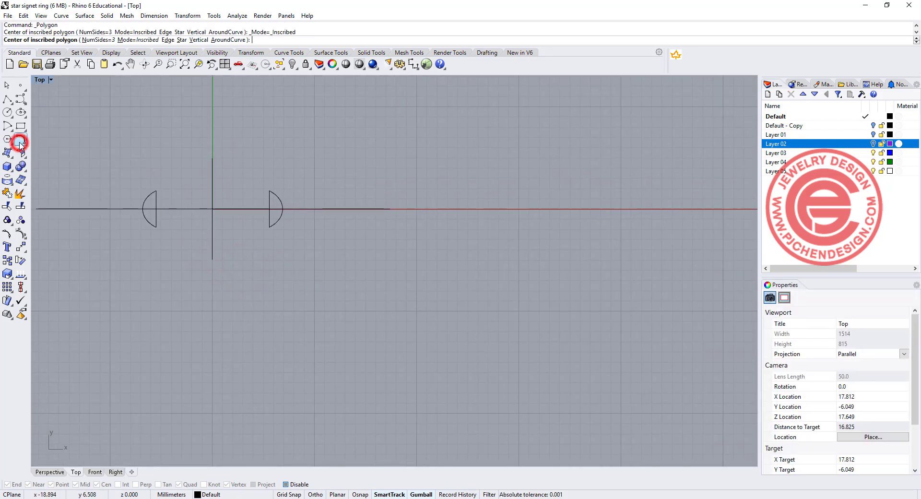
pyautogui.doubleClick(37, 80)
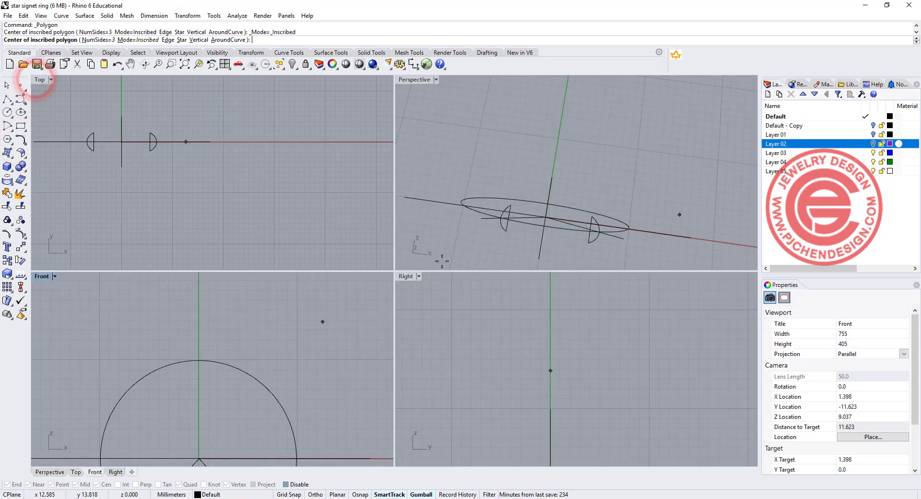
pyautogui.write('0')
pyautogui.press('Return')
pyautogui.scroll(3, 218, 403)
pyautogui.moveTo(221, 407); pyautogui.dragTo(223, 319, button='right')
pyautogui.scroll(8, 189, 349)
pyautogui.press('shift')
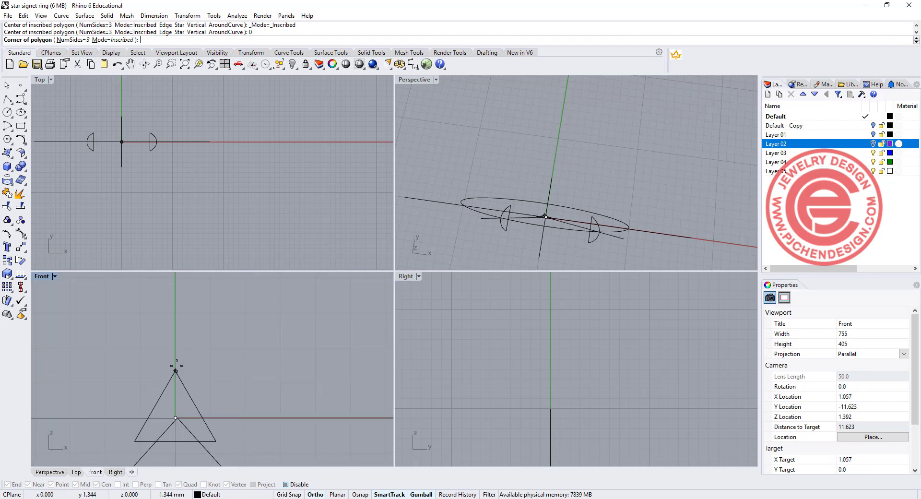
pyautogui.click(176, 364)
pyautogui.scroll(-5, 175, 365)
pyautogui.scroll(5, 211, 345)
# Align the bottom edge of the triangle to 0
pyautogui.click(214, 342)
pyautogui.moveTo(237, 352); pyautogui.dragTo(239, 371, button='right')
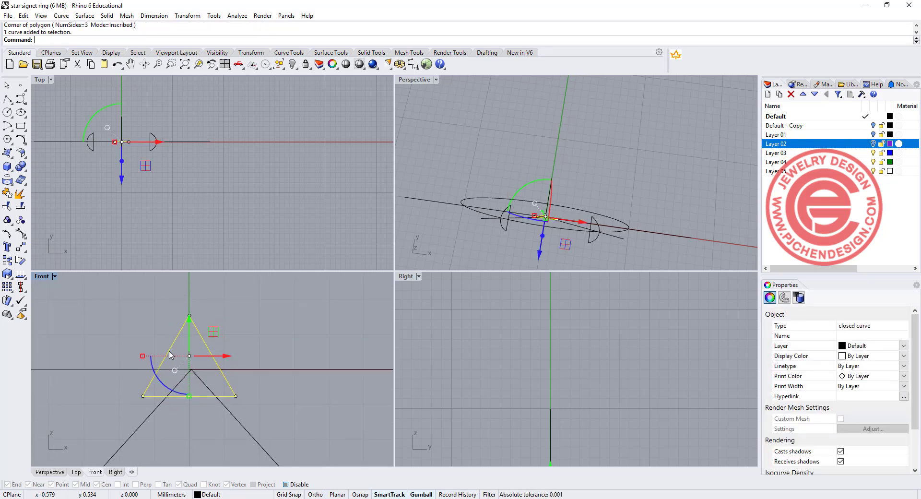
pyautogui.click(22, 286)
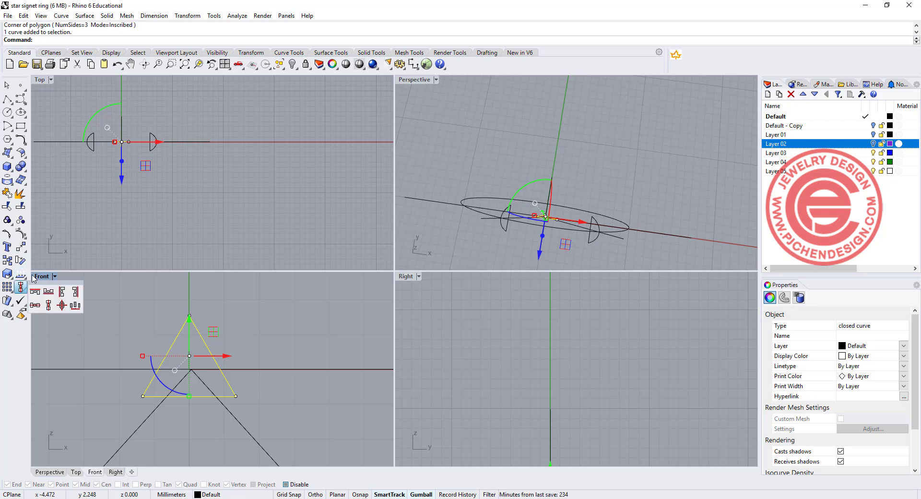
pyautogui.click(49, 292)
pyautogui.write('0')
pyautogui.press('Return')
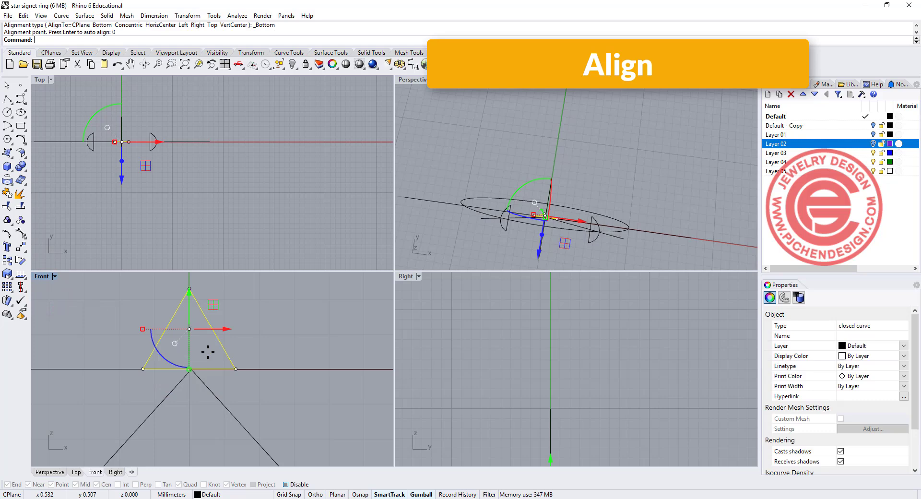
# Hide the ring circle, the angled lines and the half-round profiles, and also hide the long horizontal line
pyautogui.click(626, 142)
pyautogui.moveTo(626, 141); pyautogui.dragTo(532, 192, button='right')
pyautogui.scroll(5, 575, 212)
pyautogui.moveTo(575, 212); pyautogui.dragTo(652, 201, button='right')
pyautogui.scroll(-6, 586, 189)
pyautogui.scroll(-4, 623, 217)
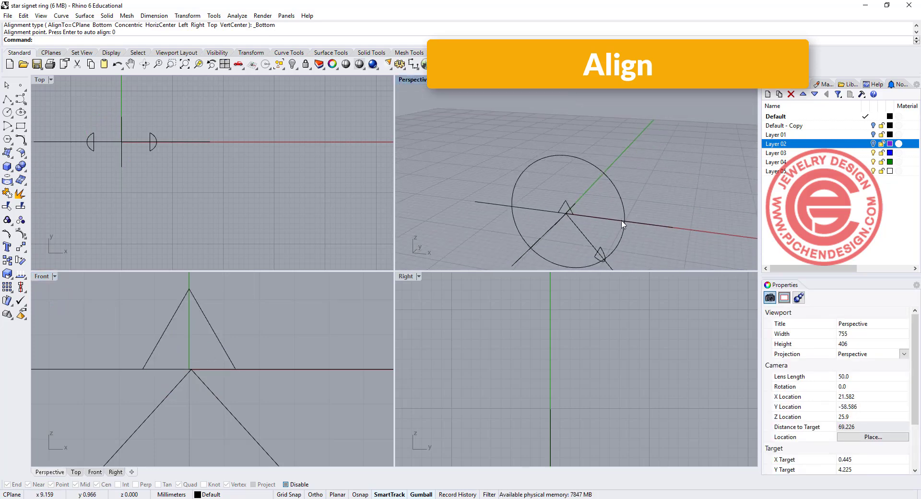
pyautogui.keyDown('shift'); pyautogui.moveTo(640, 252); pyautogui.dragTo(643, 205, button='right'); pyautogui.keyUp('shift')
pyautogui.moveTo(660, 229); pyautogui.dragTo(509, 196)
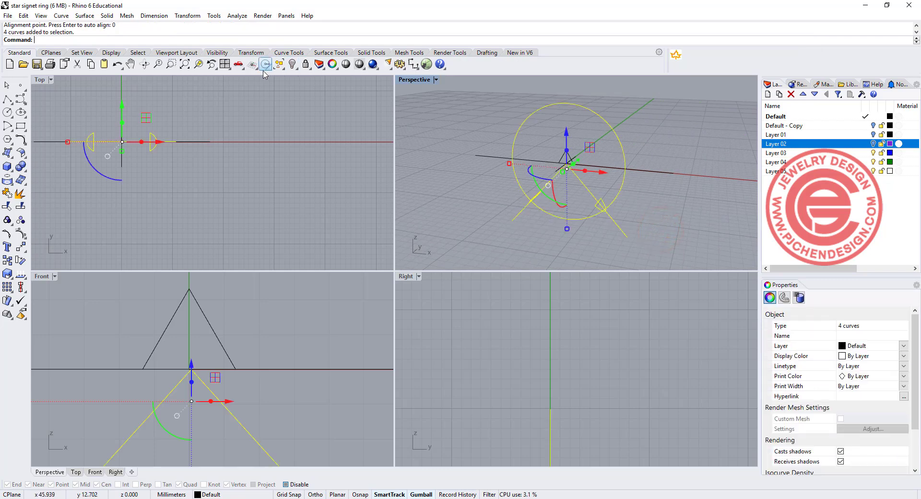
pyautogui.click(292, 64)
pyautogui.moveTo(565, 154); pyautogui.dragTo(641, 218, button='right')
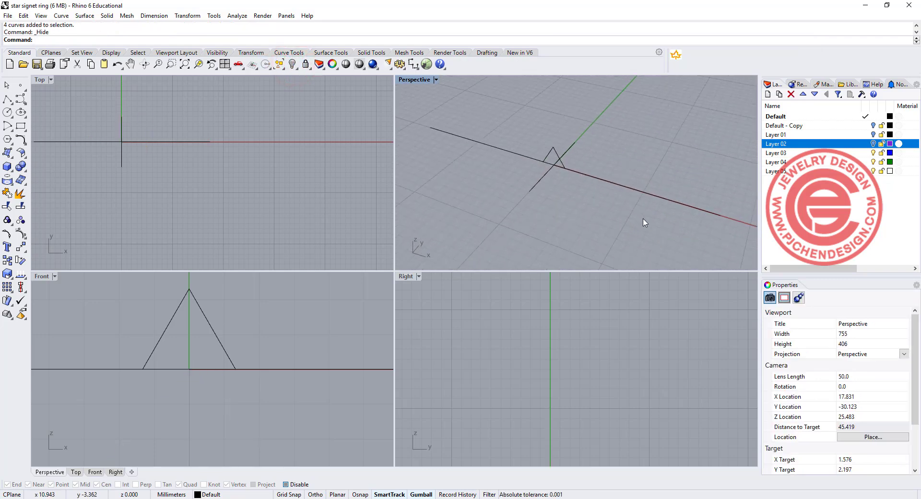
pyautogui.click(645, 221)
pyautogui.click(292, 65)
pyautogui.moveTo(548, 185); pyautogui.dragTo(562, 164, button='right')
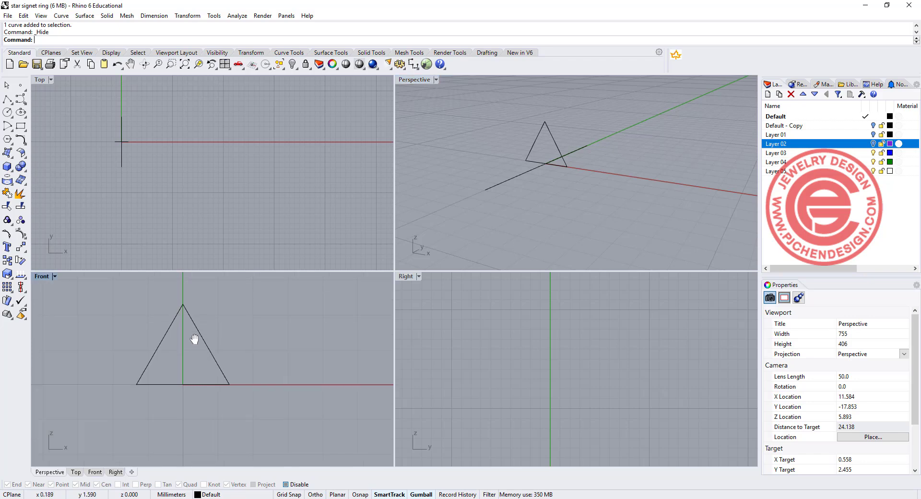
# Stretch the triangle wider horizontally in the Front view and lower its apex point to make it flatter
pyautogui.moveTo(191, 333); pyautogui.dragTo(196, 354, button='right')
pyautogui.click(209, 337)
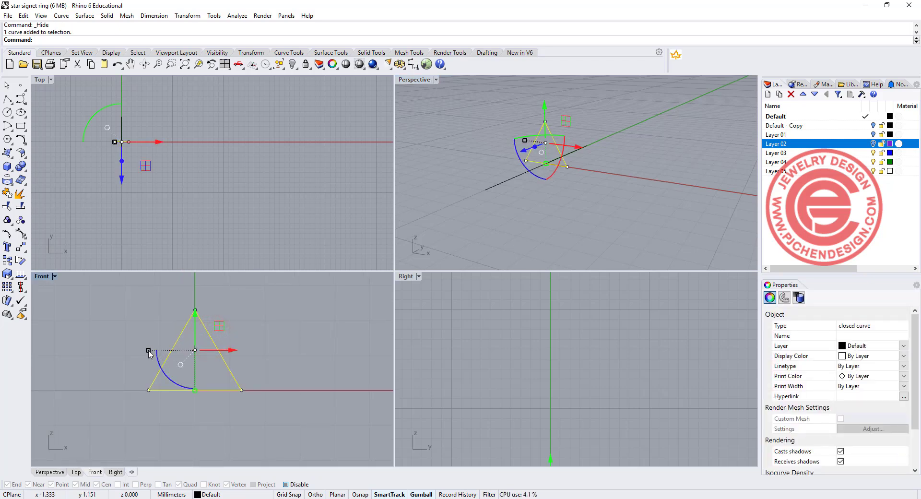
pyautogui.moveTo(148, 351); pyautogui.dragTo(139, 350)
pyautogui.moveTo(150, 291); pyautogui.dragTo(245, 330)
pyautogui.moveTo(194, 274); pyautogui.dragTo(195, 299)
pyautogui.click(544, 197)
pyautogui.moveTo(634, 148); pyautogui.dragTo(572, 214, button='right')
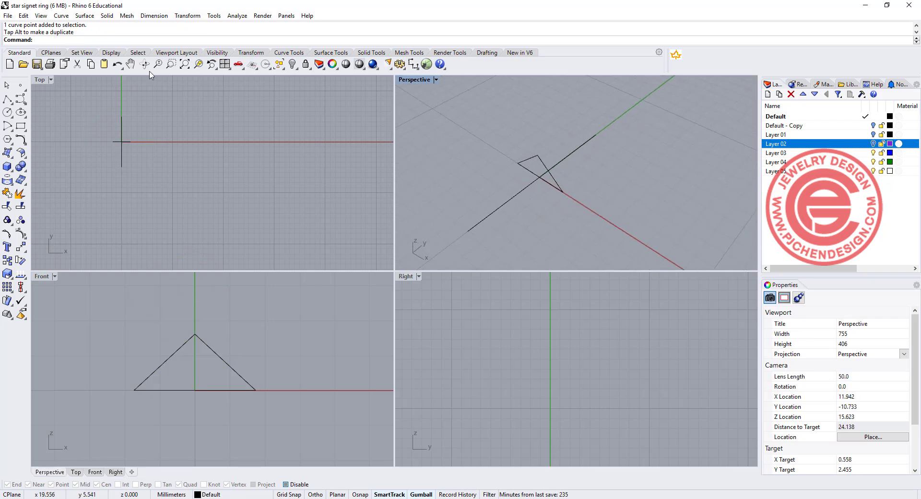
pyautogui.click(79, 15)
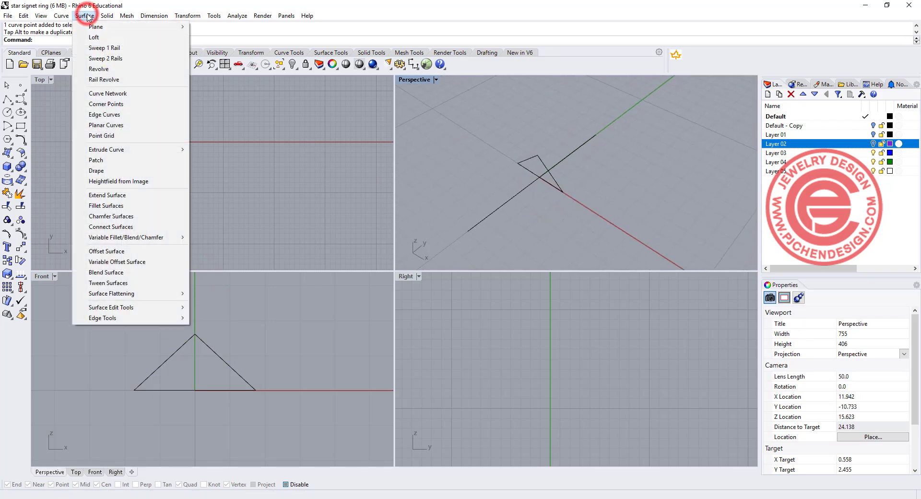
pyautogui.click(99, 48)
pyautogui.click(524, 190)
pyautogui.click(558, 188)
pyautogui.press('Return')
pyautogui.press('Return')
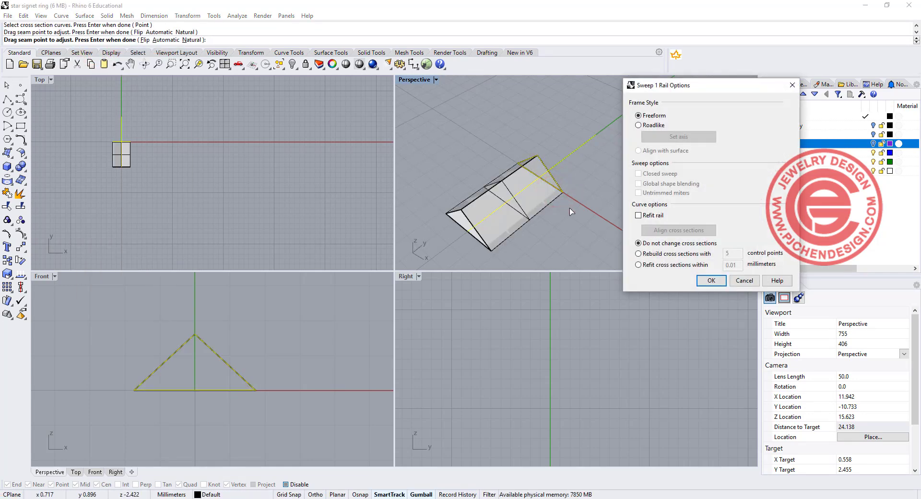
pyautogui.moveTo(529, 196); pyautogui.dragTo(549, 168, button='right')
pyautogui.press('Escape')
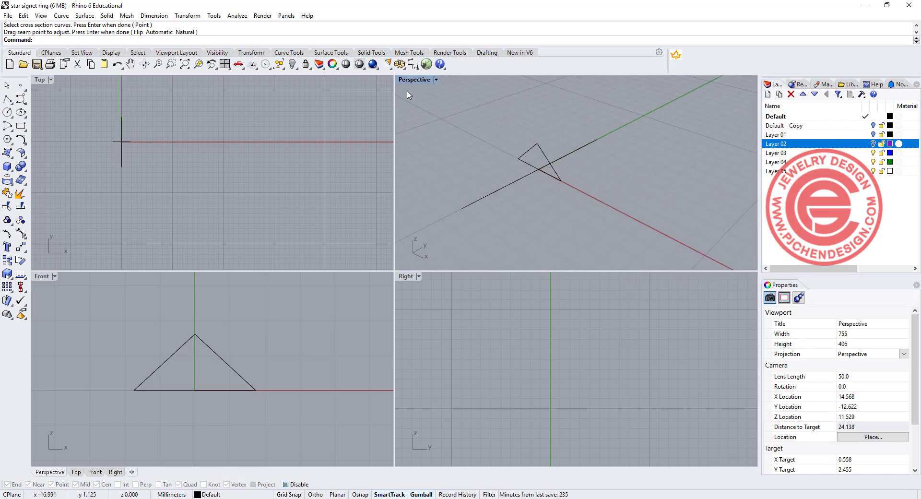
# Enable object snaps and draw a polyline in Perspective from the line's near end through the triangle's +X base corner to its far end
pyautogui.doubleClick(414, 81)
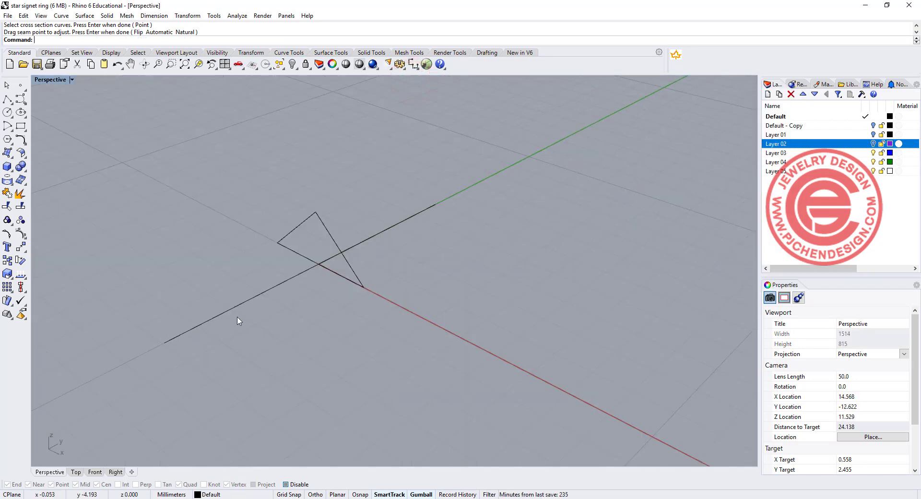
pyautogui.moveTo(405, 291); pyautogui.dragTo(415, 259, button='right')
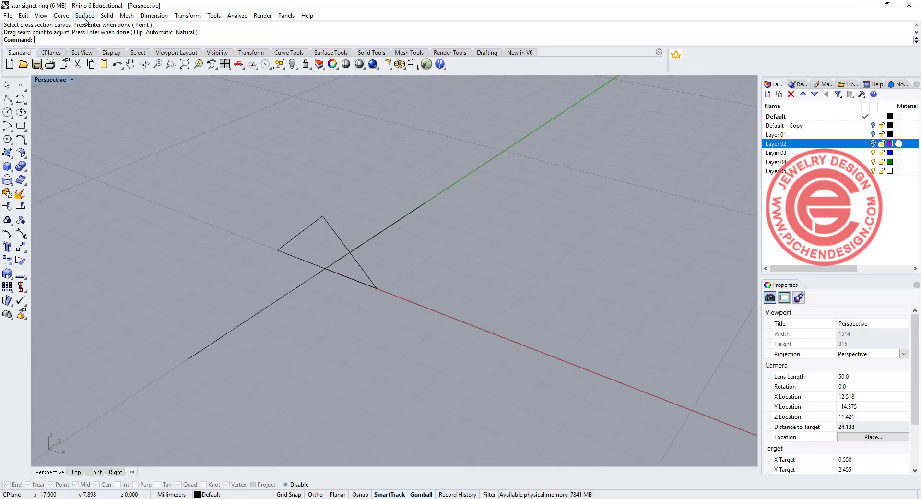
pyautogui.click(6, 99)
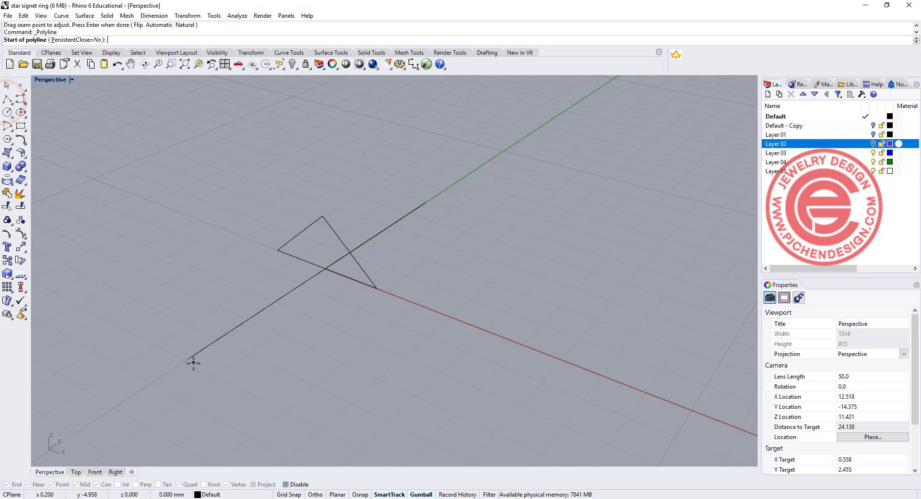
pyautogui.click(285, 483)
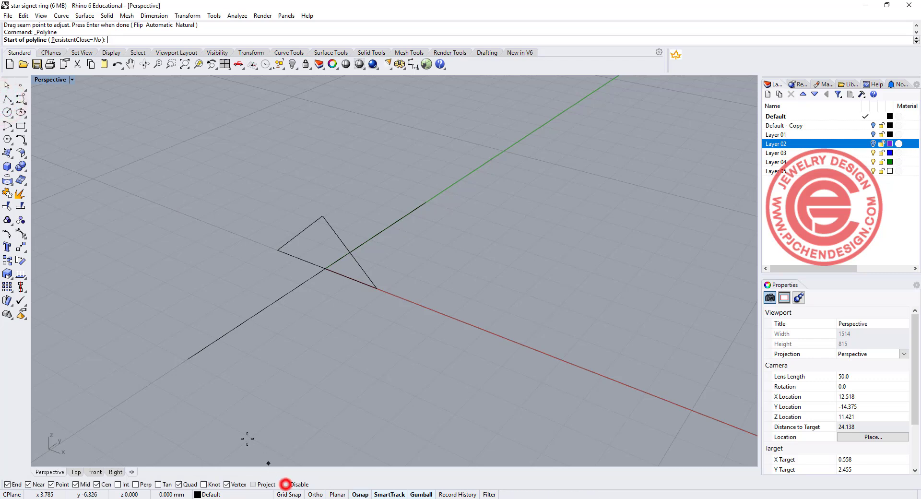
pyautogui.click(187, 357)
pyautogui.click(377, 288)
pyautogui.click(428, 201)
pyautogui.press('Return')
# Draw a matching polyline from the line's near end through the triangle's -X base corner to the far end
pyautogui.press('Return')
pyautogui.click(188, 358)
pyautogui.click(278, 249)
pyautogui.click(422, 200)
pyautogui.press('Return')
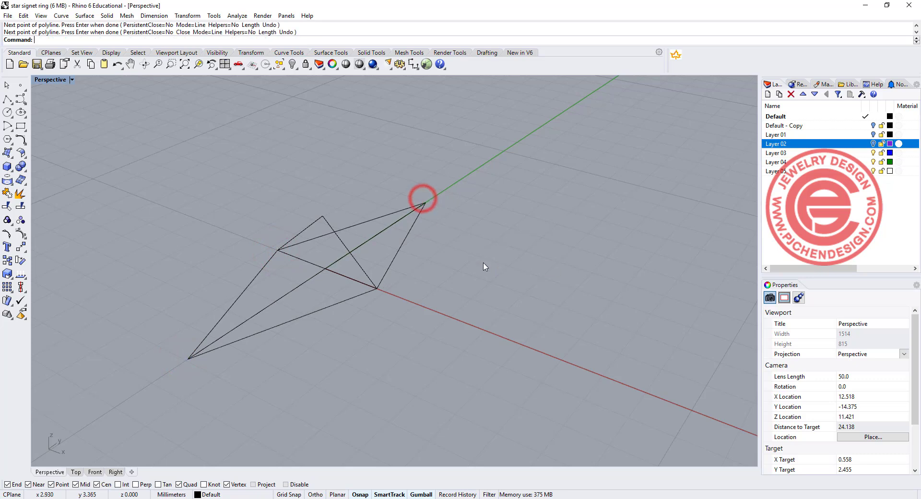
# Sweep the triangle along the two polylines with Sweep 2 Rails, using point cross sections at both shared ends
pyautogui.moveTo(357, 280); pyautogui.dragTo(202, 94, button='right')
pyautogui.click(84, 15)
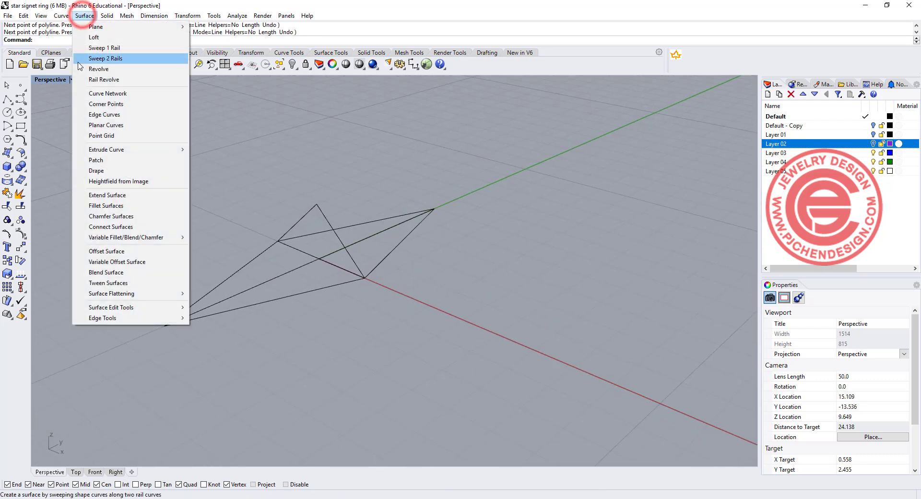
pyautogui.click(91, 60)
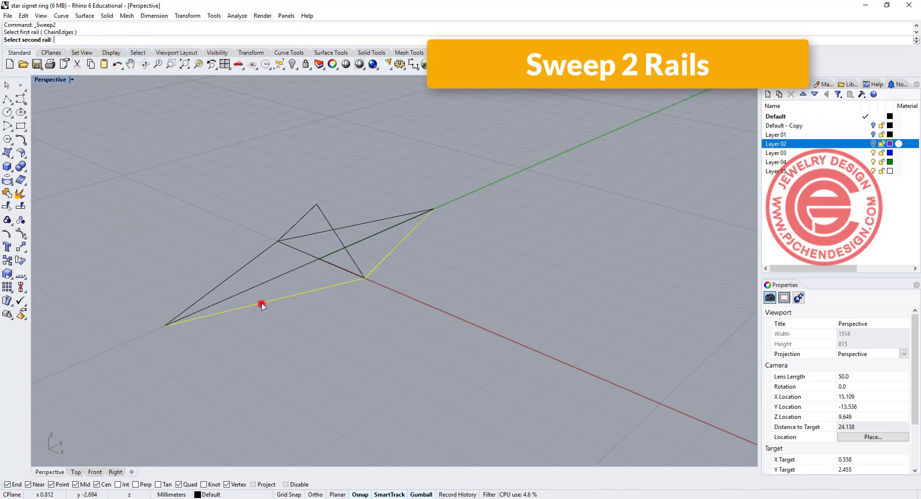
pyautogui.click(240, 270)
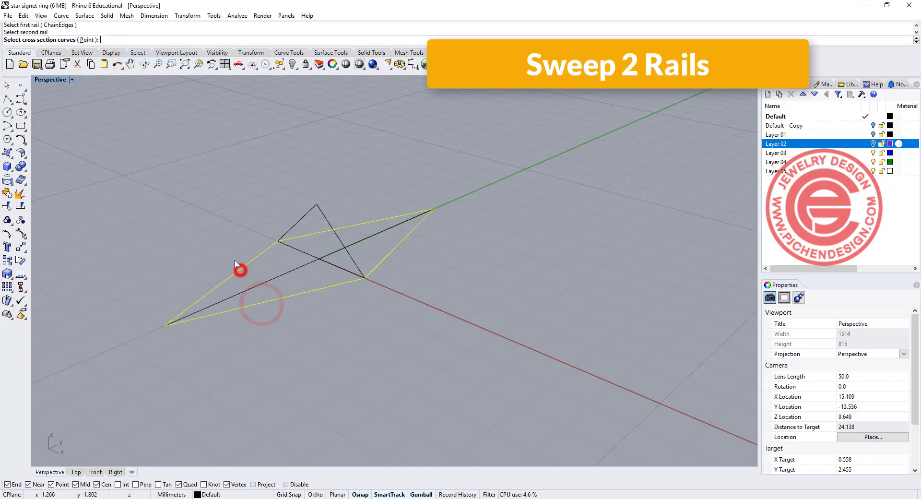
pyautogui.click(85, 40)
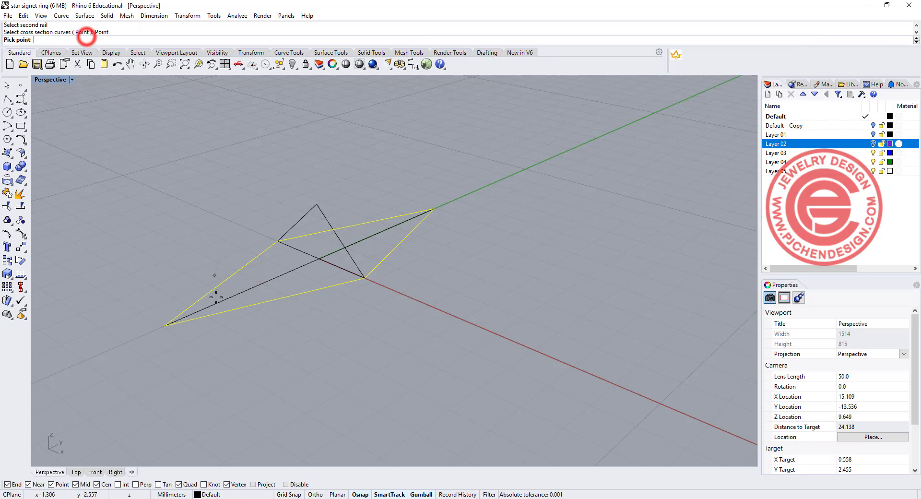
pyautogui.click(165, 324)
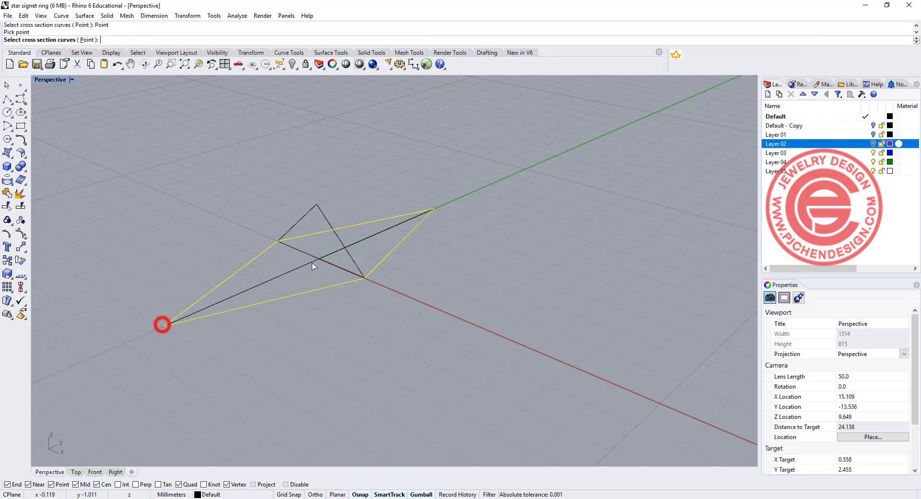
pyautogui.click(322, 214)
pyautogui.click(150, 40)
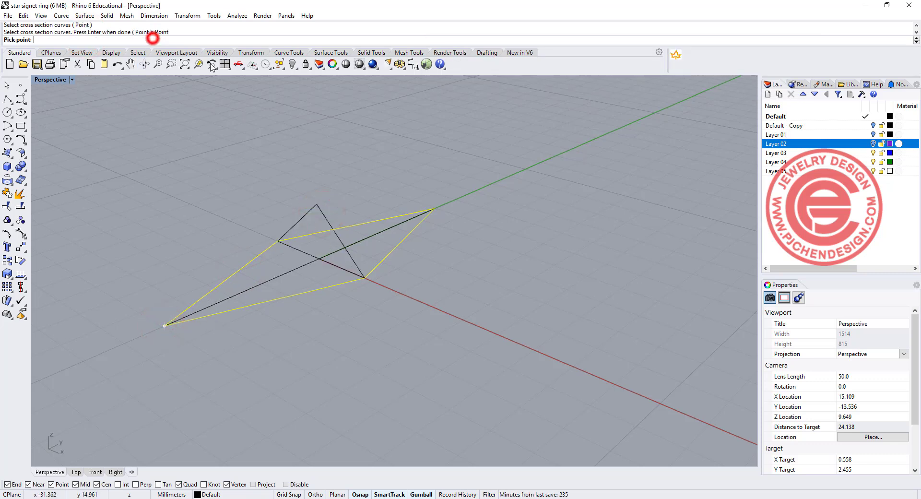
pyautogui.click(437, 206)
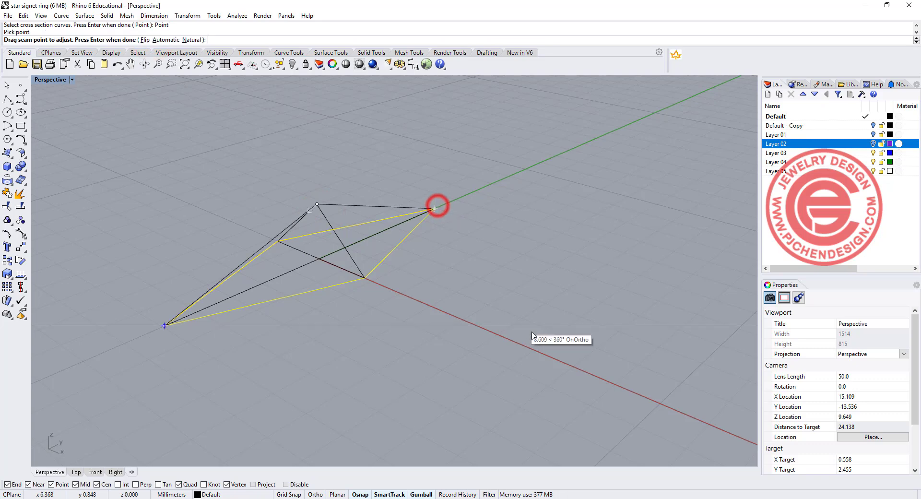
pyautogui.press('Return')
pyautogui.press('Return')
pyautogui.moveTo(504, 329); pyautogui.dragTo(223, 220, button='right')
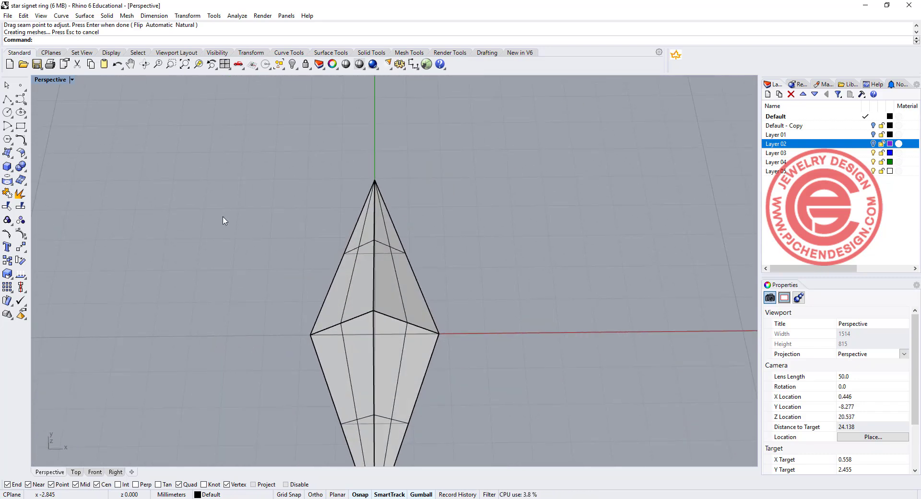
# Restore the four-view layout and show all hidden objects of the ring
pyautogui.doubleClick(51, 80)
pyautogui.click(174, 179)
pyautogui.hotkey('ctrl', 'a')
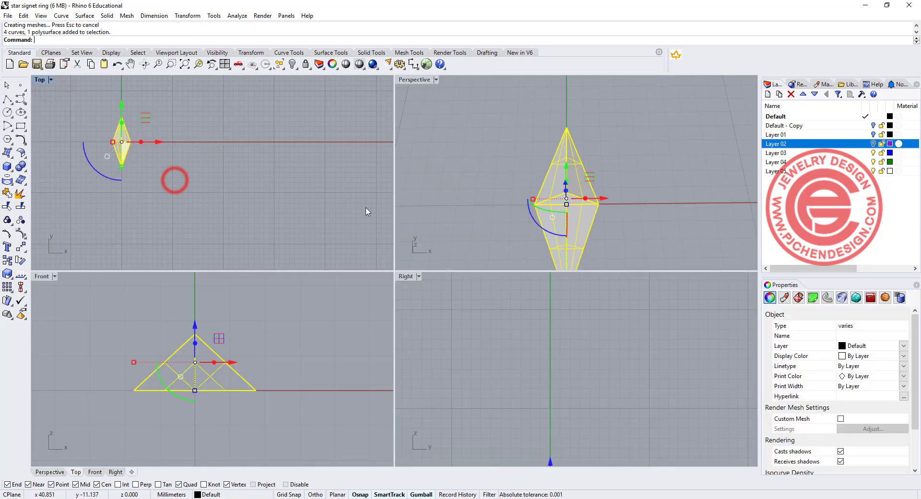
pyautogui.click(247, 322)
pyautogui.click(205, 366)
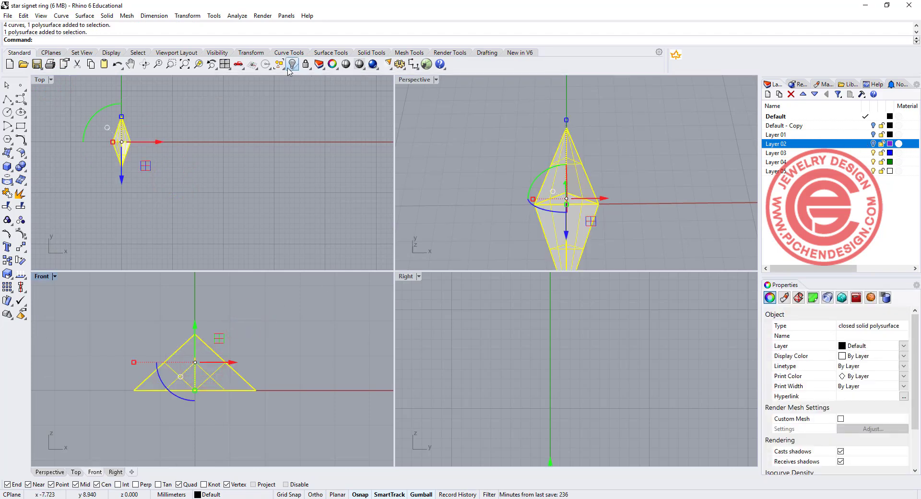
pyautogui.rightClick(292, 66)
# Select the faceted diamond-shaped polysurface and move it straight up in the Front view onto the ring's star rays
pyautogui.click(219, 169)
pyautogui.click(199, 352)
pyautogui.click(212, 355)
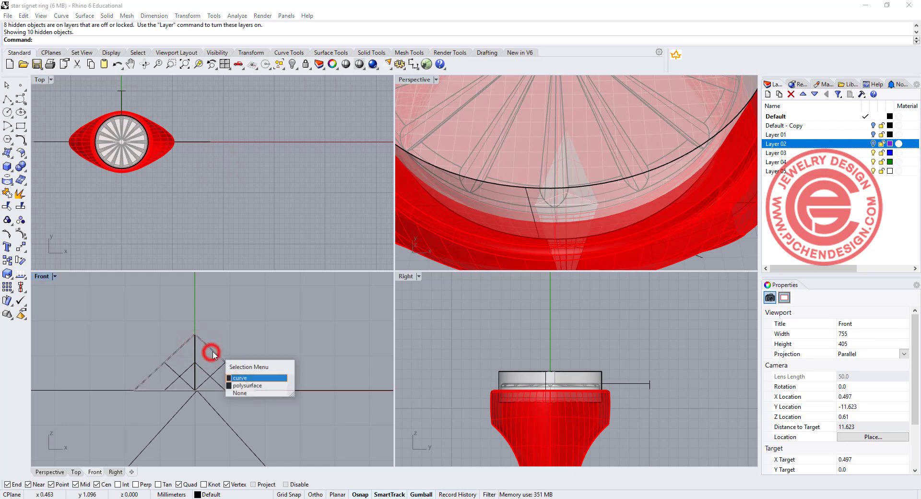
pyautogui.click(253, 387)
pyautogui.scroll(-3, 211, 337)
pyautogui.scroll(-4, 211, 337)
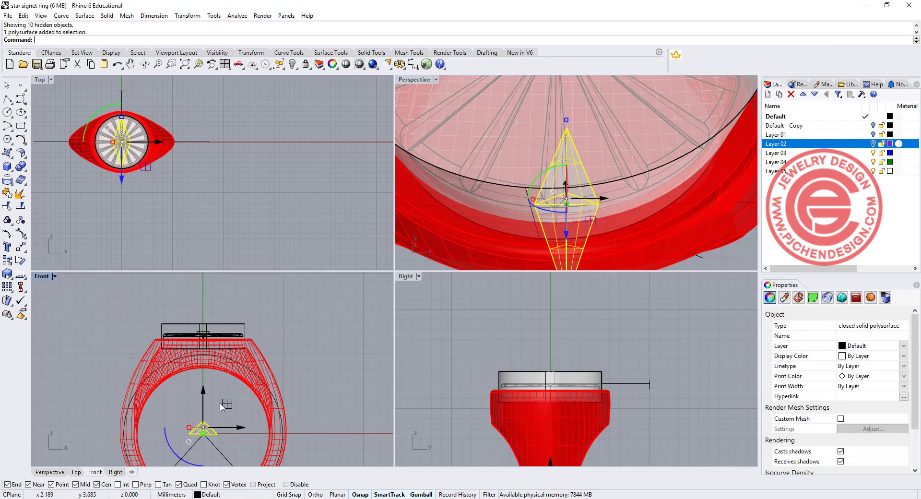
pyautogui.moveTo(209, 396); pyautogui.dragTo(220, 296)
# Delete the extrusion enclosing the star rays on top of the ring and inspect where the faceted solid meets the rays
pyautogui.click(258, 335)
pyautogui.moveTo(616, 149); pyautogui.dragTo(598, 188, button='right')
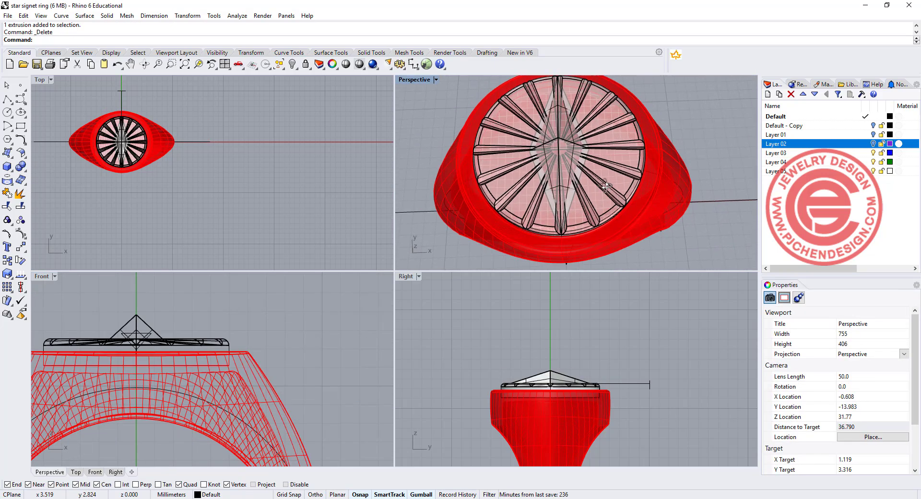
pyautogui.scroll(4, 596, 167)
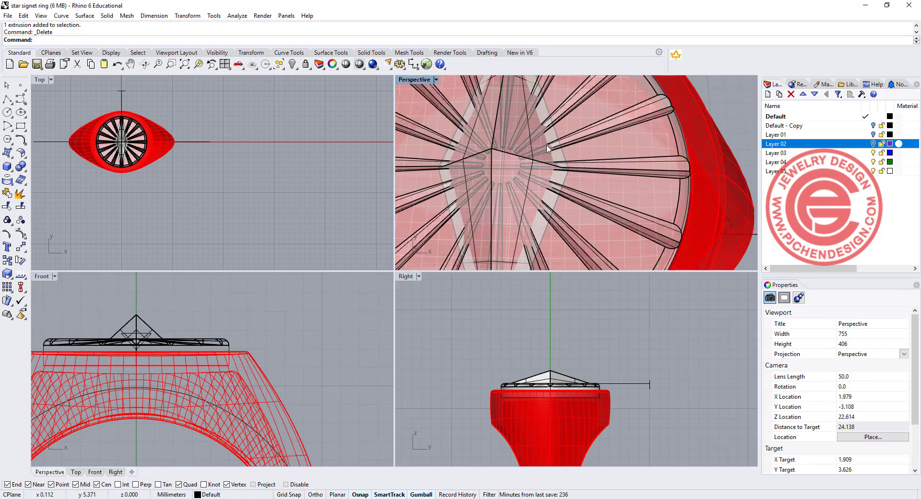
pyautogui.moveTo(547, 143); pyautogui.dragTo(542, 199, button='right')
pyautogui.scroll(2, 541, 200)
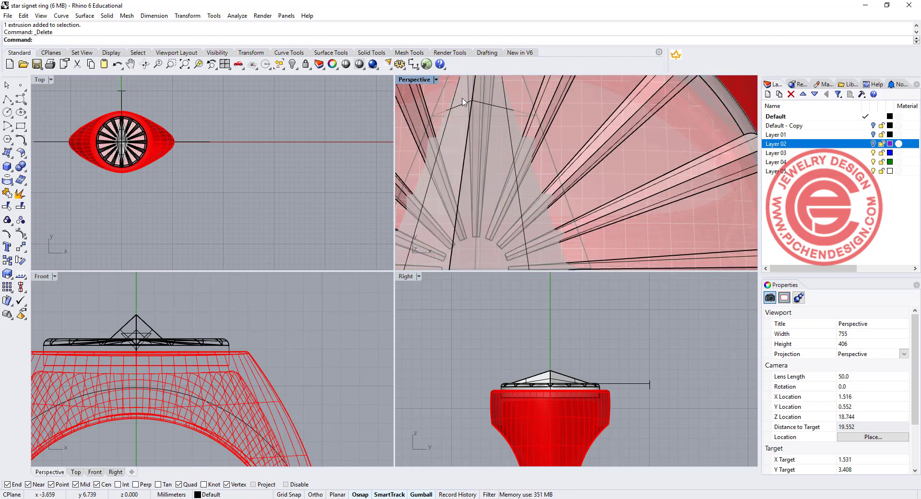
# Switch the Perspective view to Rendered display and examine where the faceted diamond solid meets the star rays on the ring
pyautogui.click(436, 80)
pyautogui.click(429, 125)
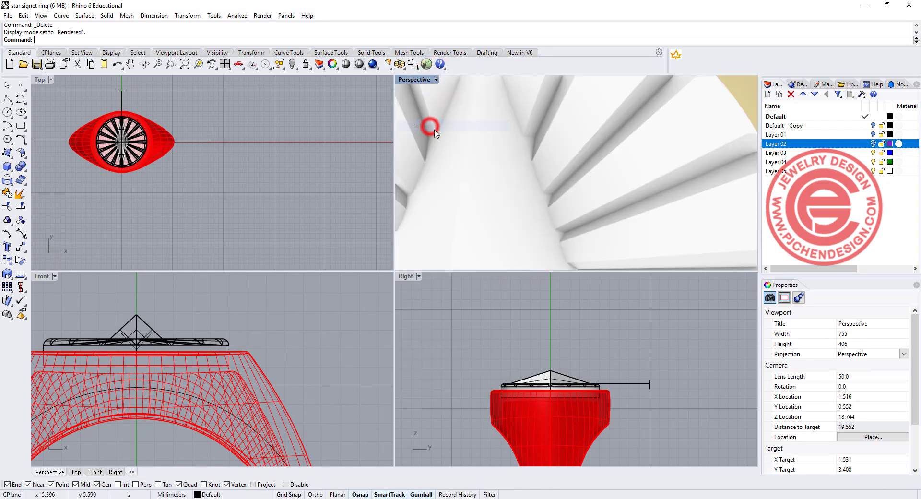
pyautogui.scroll(-3, 536, 168)
pyautogui.scroll(3, 531, 183)
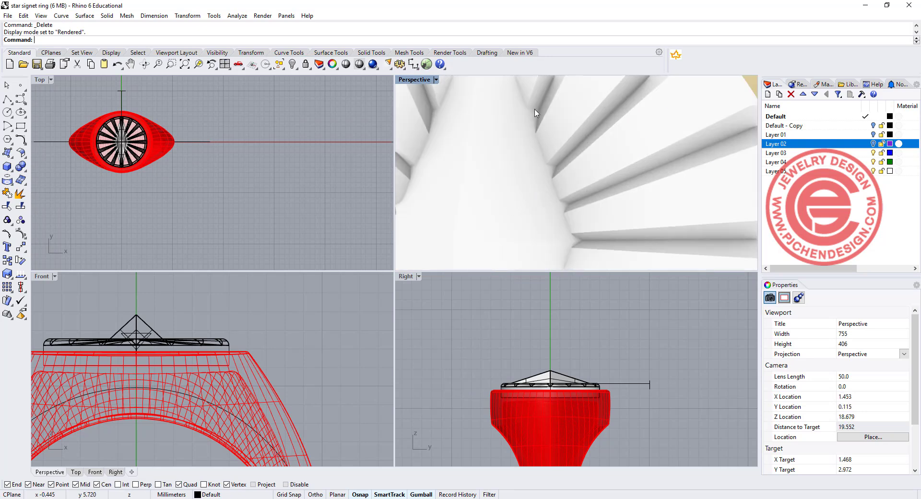
pyautogui.moveTo(551, 98)
pyautogui.mouseDown()
pyautogui.moveTo(517, 237)
pyautogui.moveTo(559, 103)
pyautogui.mouseUp()
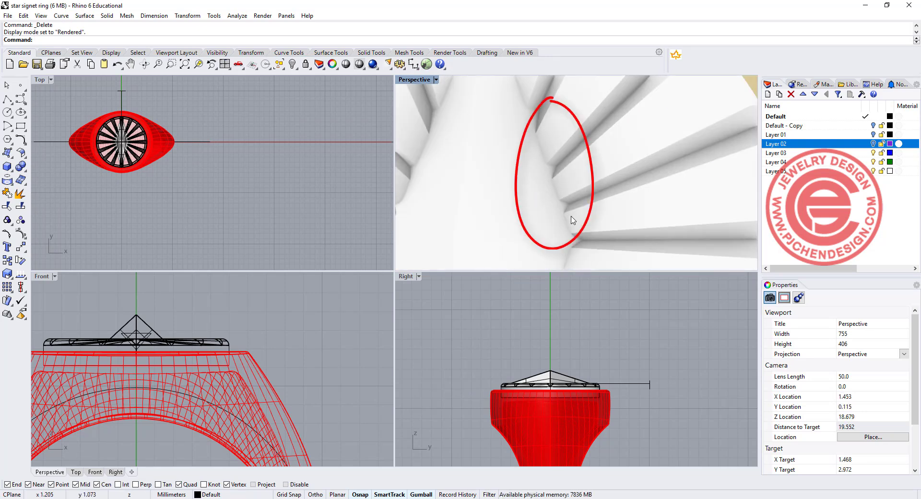
pyautogui.scroll(-8, 570, 214)
pyautogui.moveTo(582, 222); pyautogui.dragTo(571, 169, button='right')
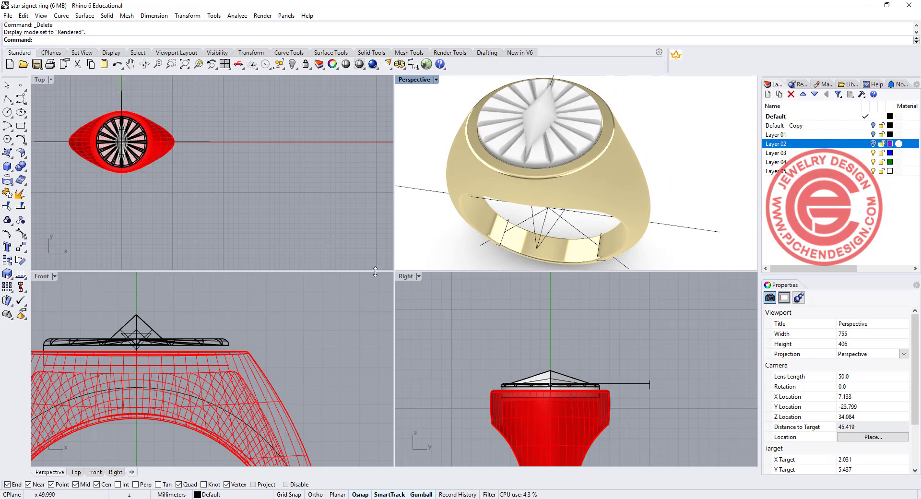
# Scale the faceted diamond solid down vertically in the Front view so its peak sits lower above the star rays
pyautogui.scroll(2, 129, 331)
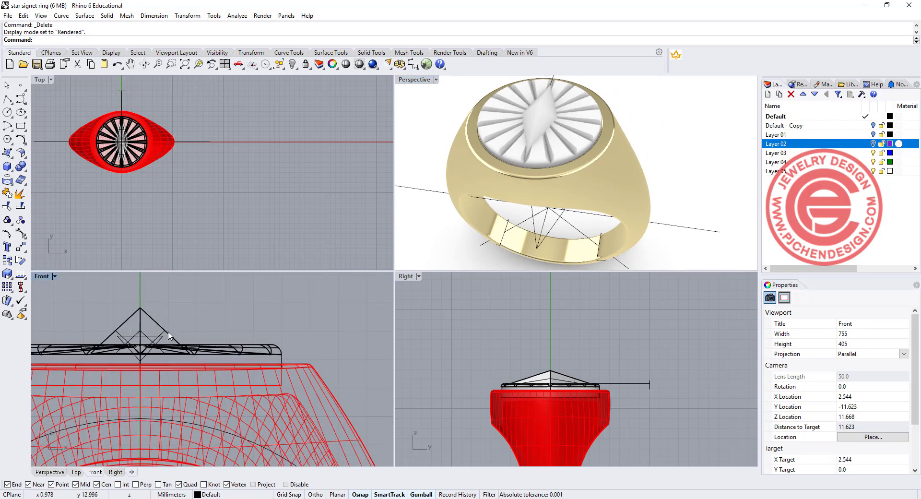
pyautogui.click(168, 334)
pyautogui.moveTo(141, 296); pyautogui.dragTo(143, 297)
pyautogui.scroll(3, 563, 185)
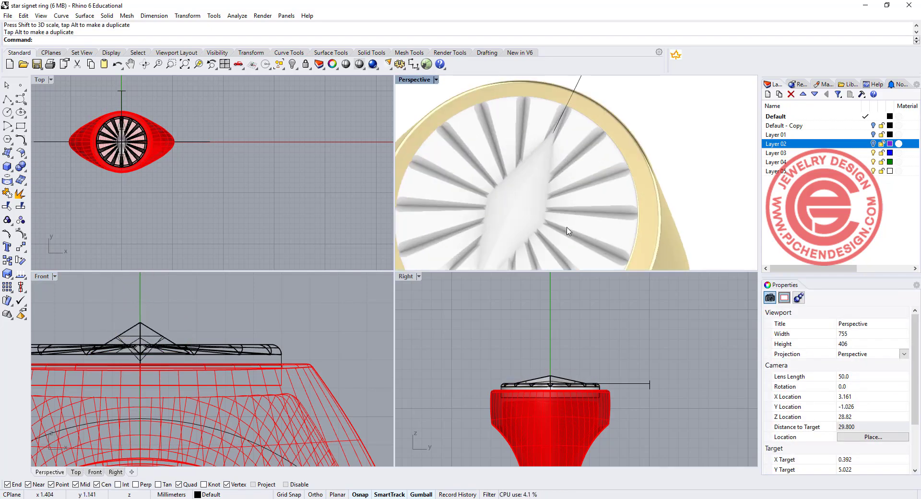
# Hide the ring body and the star-ray inlay to isolate the faceted diamond solid and its construction curves
pyautogui.click(366, 372)
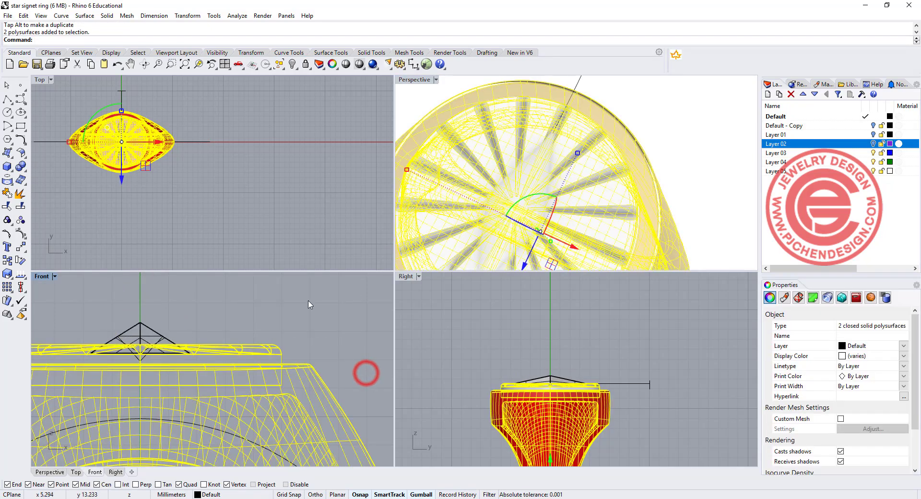
pyautogui.click(292, 65)
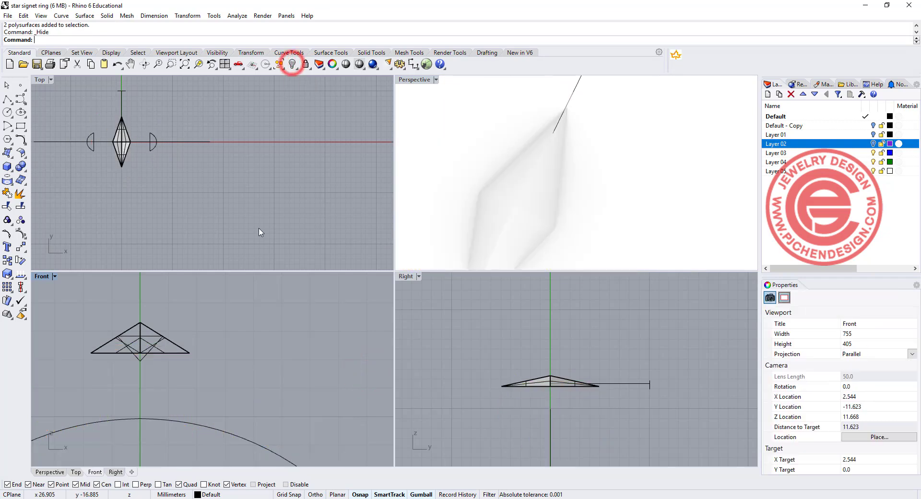
pyautogui.click(182, 351)
pyautogui.scroll(2, 102, 138)
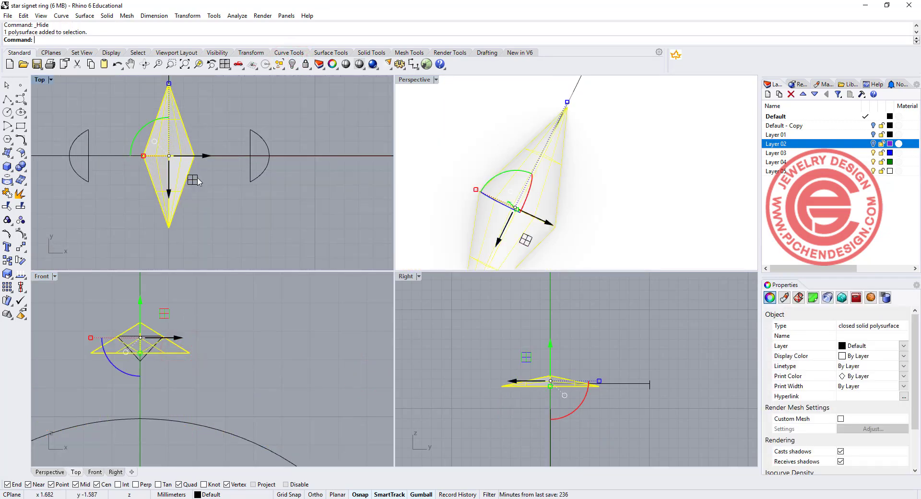
pyautogui.moveTo(575, 201); pyautogui.dragTo(497, 128, button='right')
pyautogui.click(315, 221)
# Switch the Perspective view to Ghosted display and maximize it, framed closely on the faceted diamond solid
pyautogui.click(435, 80)
pyautogui.click(419, 136)
pyautogui.moveTo(511, 132); pyautogui.dragTo(603, 164, button='right')
pyautogui.scroll(6, 549, 151)
pyautogui.scroll(2, 619, 153)
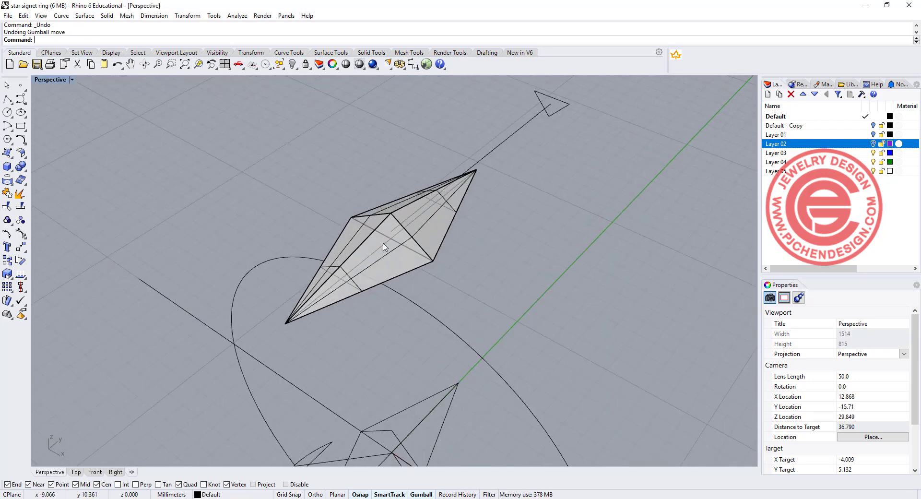
pyautogui.scroll(2, 394, 228)
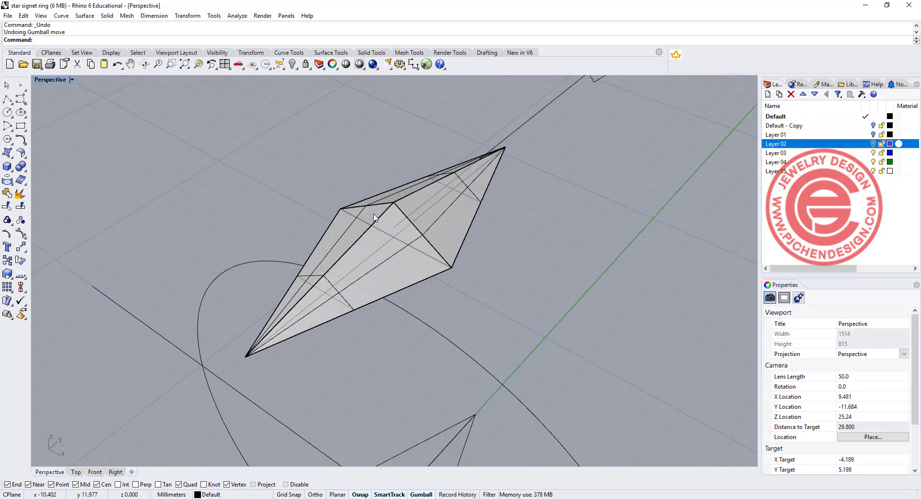
# Try to fillet all edges of the faceted diamond solid at once with a radius of 0.1
pyautogui.click(22, 168)
pyautogui.click(105, 187)
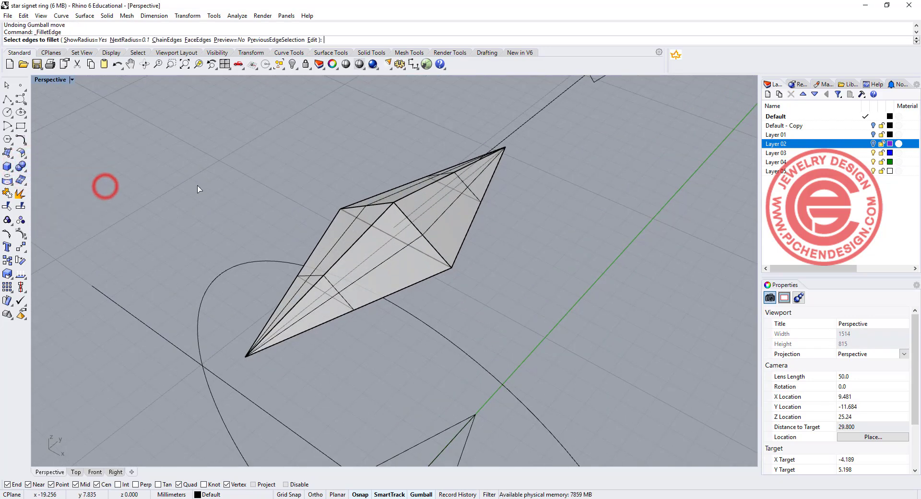
pyautogui.moveTo(175, 113); pyautogui.dragTo(584, 410)
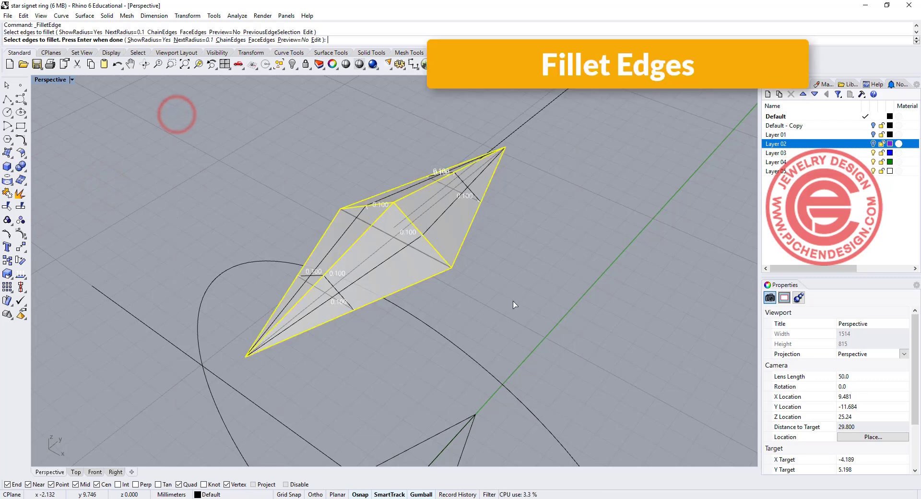
pyautogui.press('Return')
pyautogui.press('Return')
# Examine the tips and corners of the all-edge fillet on the diamond solid, and undo that fillet
pyautogui.moveTo(497, 258); pyautogui.dragTo(385, 262, button='right')
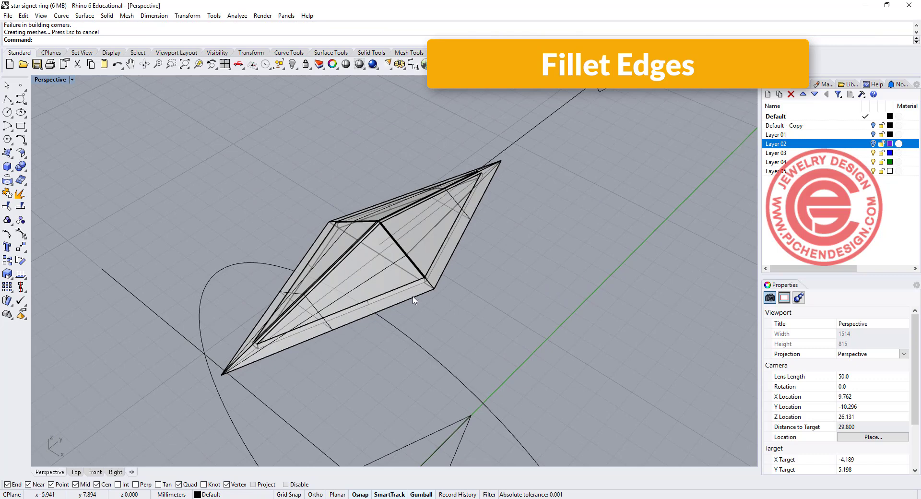
pyautogui.scroll(5, 408, 300)
pyautogui.moveTo(444, 278); pyautogui.dragTo(396, 319, button='right')
pyautogui.scroll(-2, 334, 401)
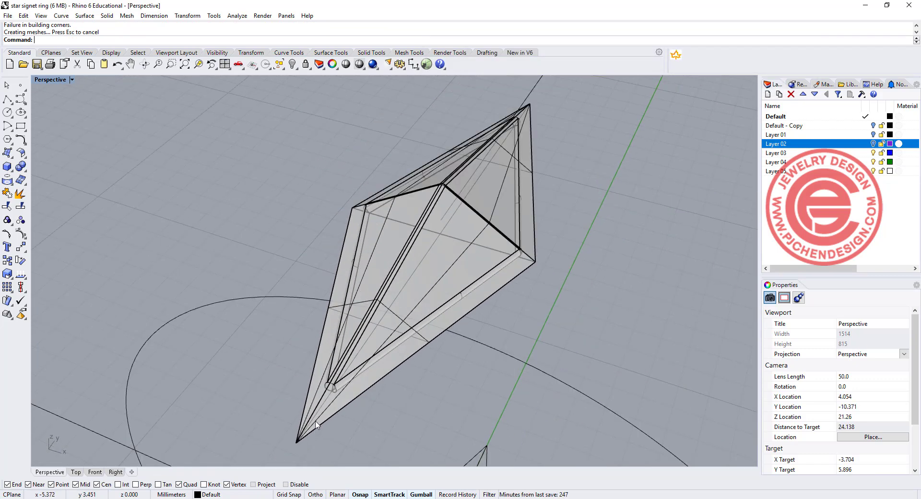
pyautogui.moveTo(470, 365); pyautogui.dragTo(457, 357, button='right')
pyautogui.hotkey('ctrl', 'z')
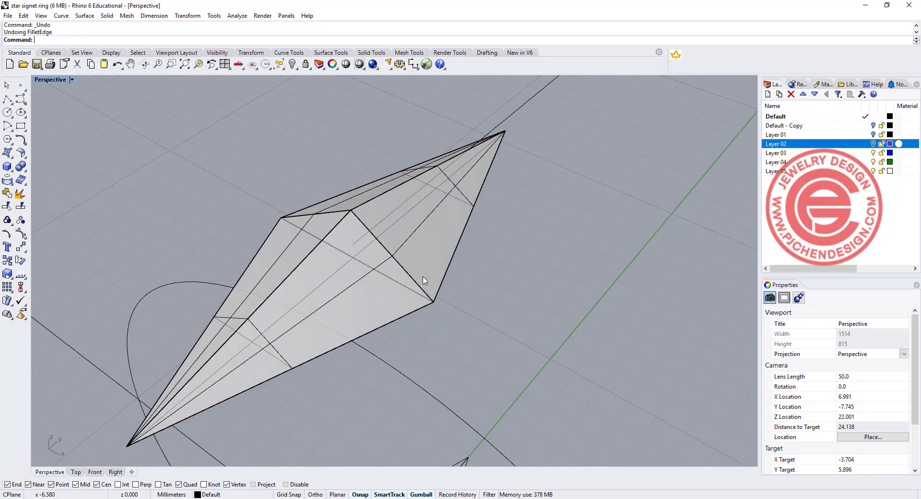
# Fillet only the four bottom edges of the faceted diamond solid with a radius of 0.1
pyautogui.moveTo(430, 270); pyautogui.dragTo(443, 266, button='right')
pyautogui.rightClick(506, 290)
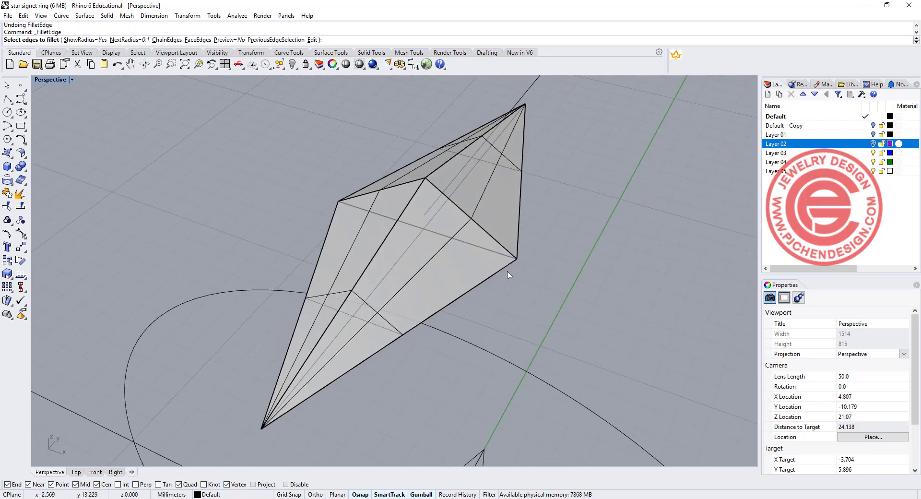
pyautogui.click(508, 267)
pyautogui.click(518, 242)
pyautogui.click(329, 235)
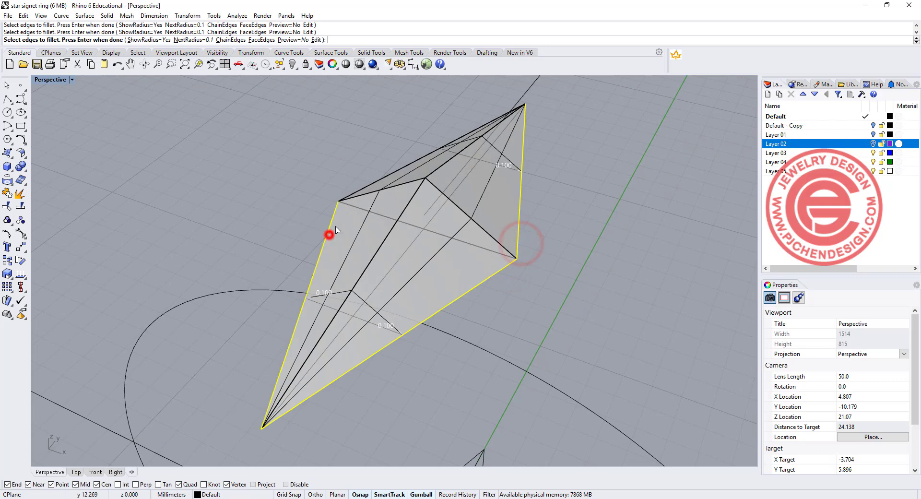
pyautogui.click(367, 187)
pyautogui.rightClick(597, 241)
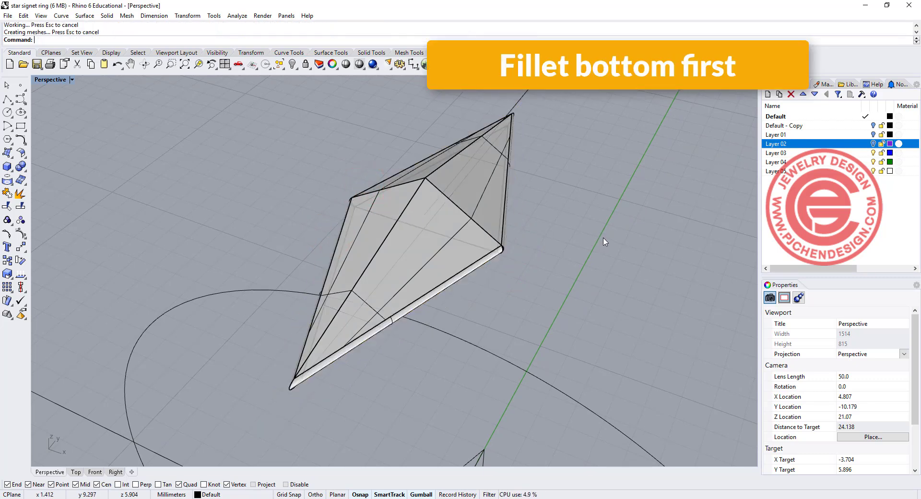
# Fillet the upper ridge edges of the diamond solid with a radius of 0.1, after checking the filleted bottom corner
pyautogui.scroll(10, 513, 277)
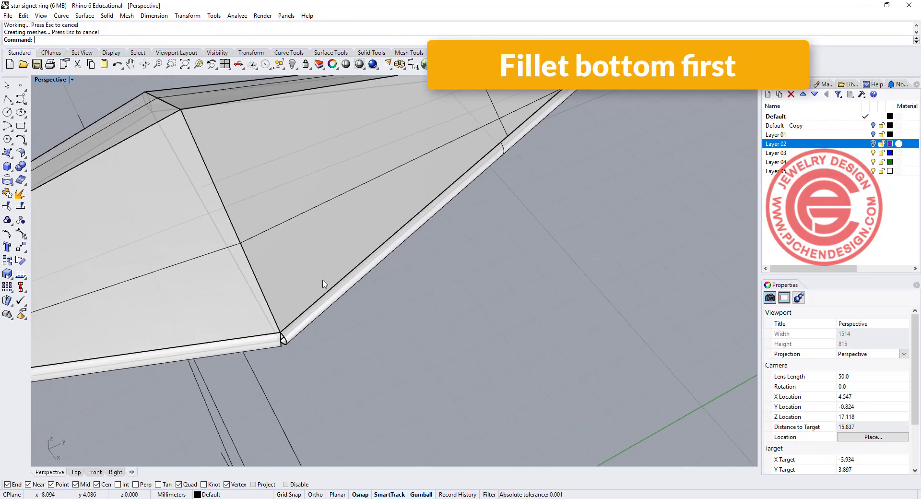
pyautogui.scroll(-2, 258, 346)
pyautogui.scroll(-6, 325, 331)
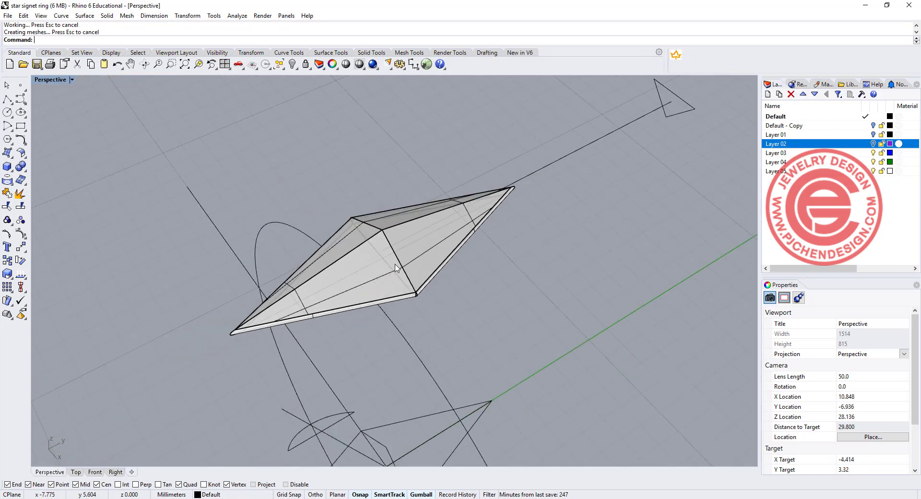
pyautogui.scroll(2, 395, 268)
pyautogui.press('Return')
pyautogui.click(372, 218)
pyautogui.click(374, 216)
pyautogui.rightClick(375, 215)
pyautogui.rightClick(375, 216)
# Examine the side corner where the ridge and bottom fillets meet, and undo the ridge fillet
pyautogui.scroll(2, 416, 264)
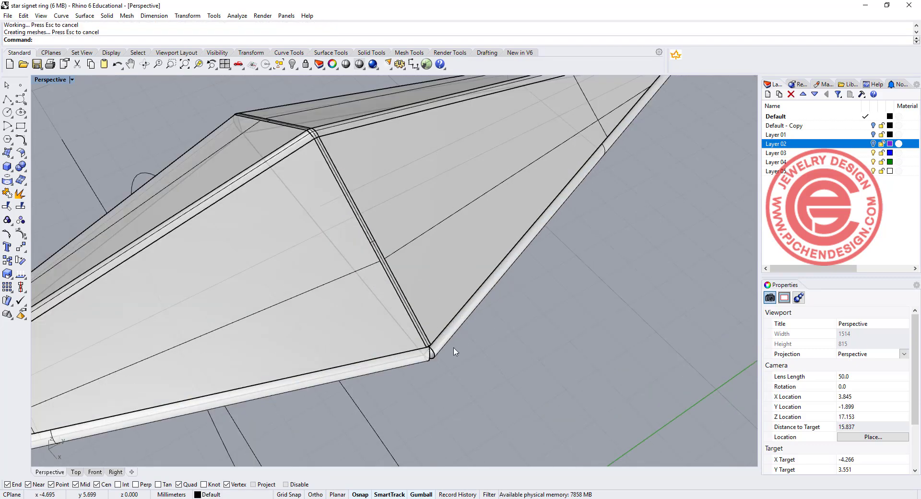
pyautogui.moveTo(450, 351); pyautogui.dragTo(438, 341, button='right')
pyautogui.scroll(2, 341, 205)
pyautogui.scroll(1, 329, 185)
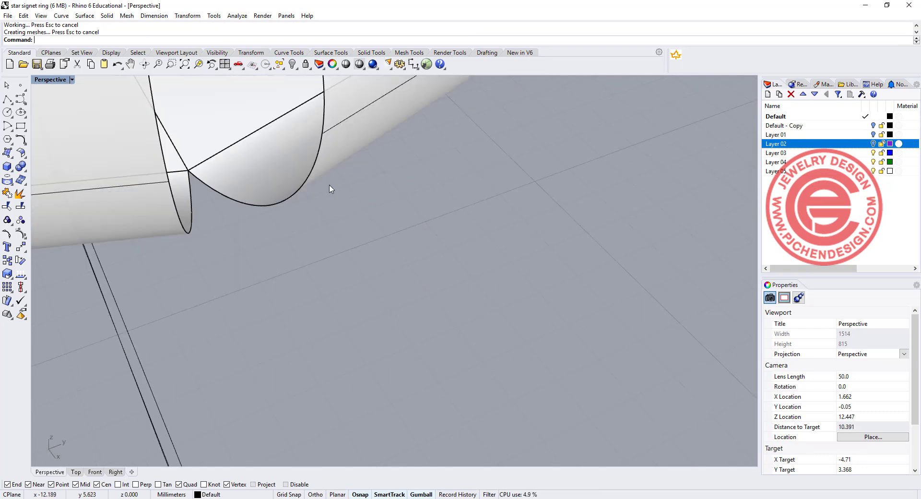
pyautogui.scroll(-1, 314, 183)
pyautogui.scroll(-4, 486, 262)
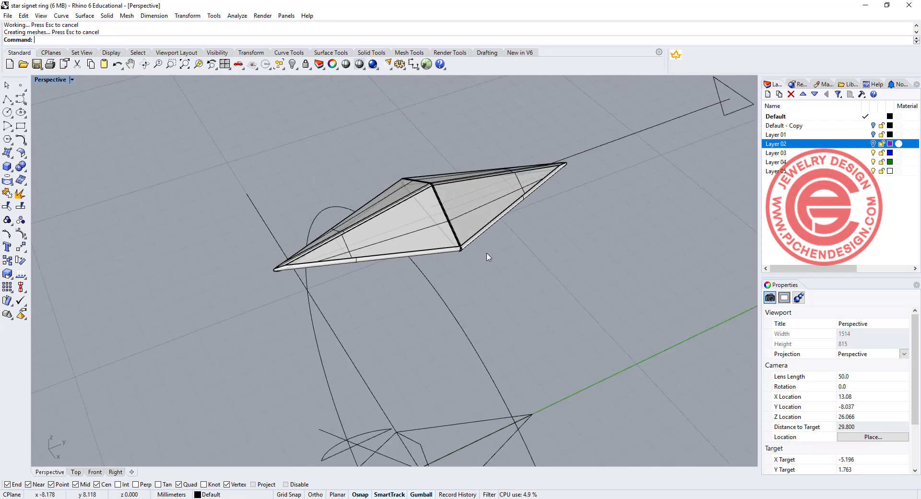
pyautogui.moveTo(481, 258); pyautogui.dragTo(482, 186, button='right')
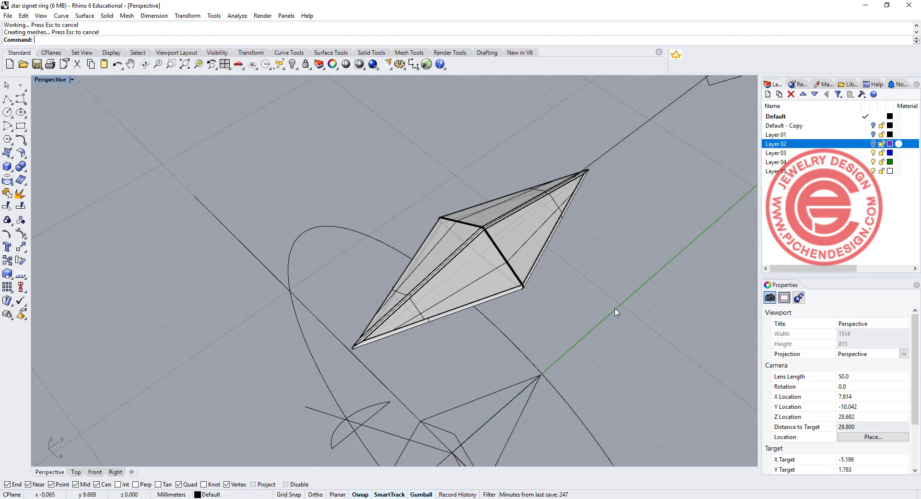
pyautogui.hotkey('ctrl', 'z')
# Delete the leftover open V-shaped curve that starts at the centre of the flat diamond outline
pyautogui.keyDown('shift'); pyautogui.moveTo(571, 341); pyautogui.dragTo(509, 206, button='right'); pyautogui.keyUp('shift')
pyautogui.keyDown('shift'); pyautogui.moveTo(426, 318); pyautogui.dragTo(422, 267, button='right'); pyautogui.keyUp('shift')
pyautogui.scroll(4, 421, 267)
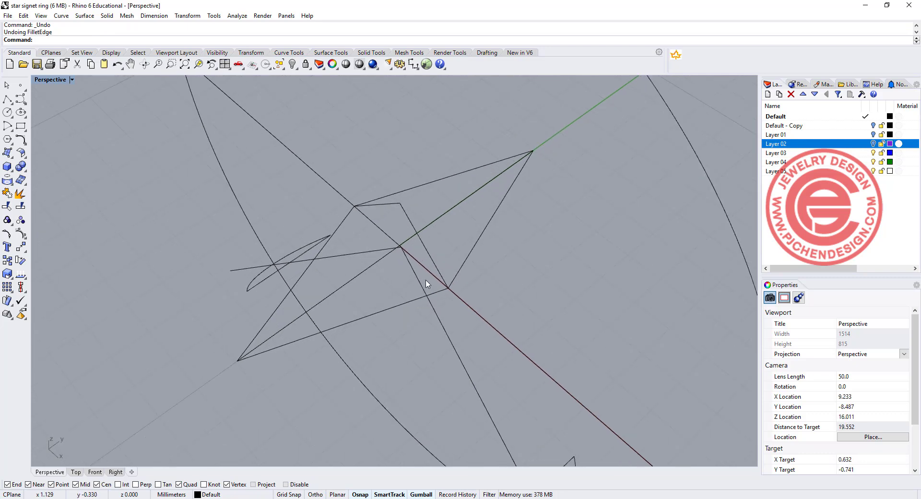
pyautogui.scroll(2, 432, 274)
pyautogui.click(497, 388)
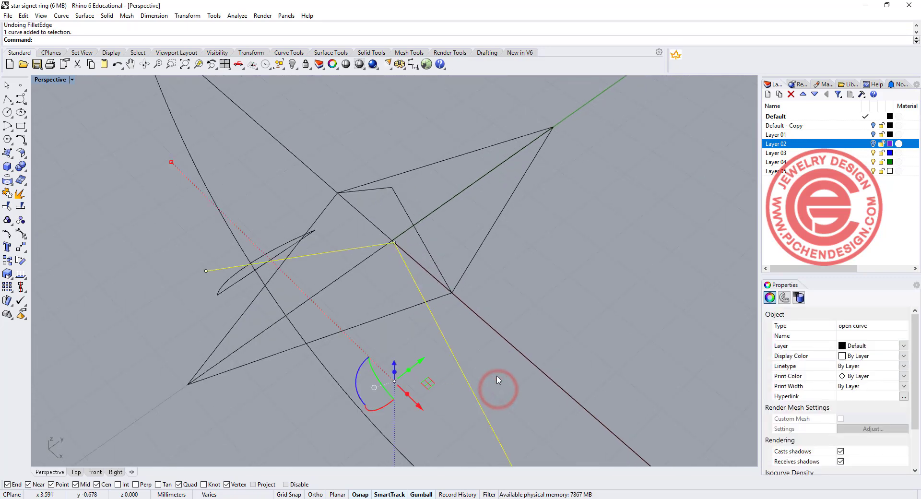
pyautogui.press('Delete')
# Delete the two half-circle curves on either side of the diamond outline
pyautogui.click(273, 246)
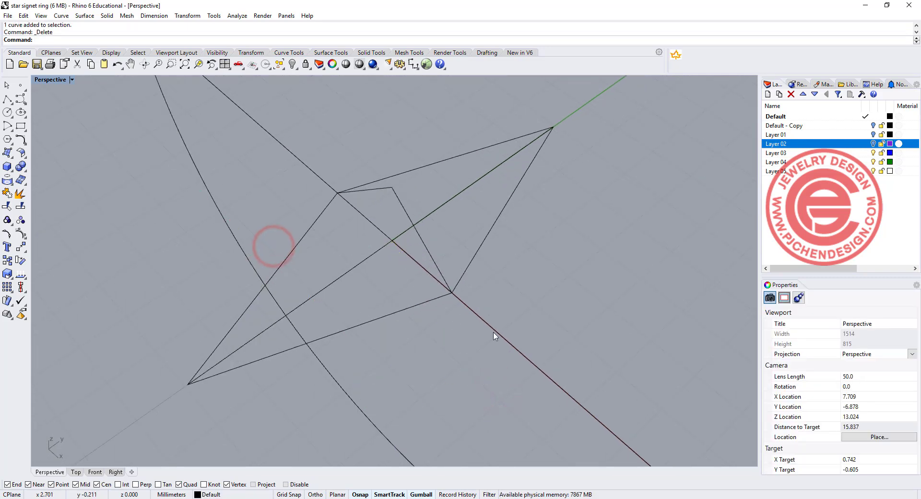
pyautogui.scroll(-2, 533, 318)
pyautogui.keyDown('shift'); pyautogui.moveTo(560, 342); pyautogui.dragTo(523, 238, button='right'); pyautogui.keyUp('shift')
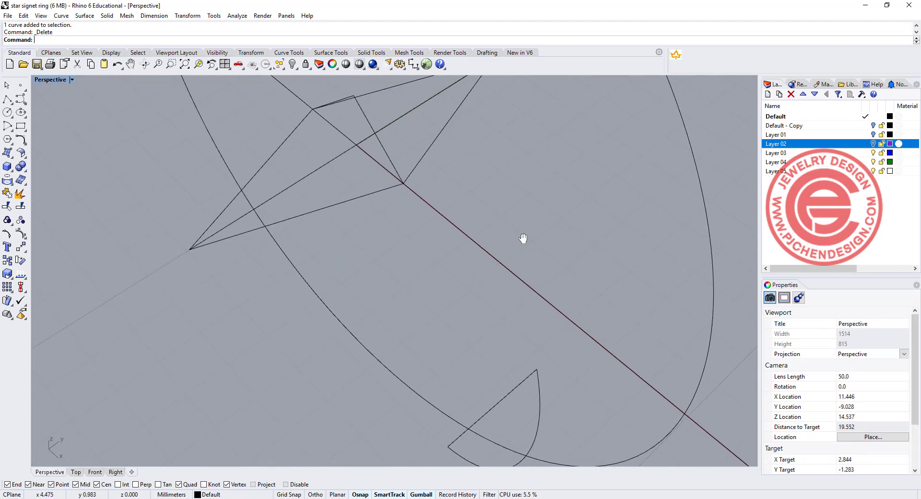
pyautogui.click(535, 398)
pyautogui.press('Delete')
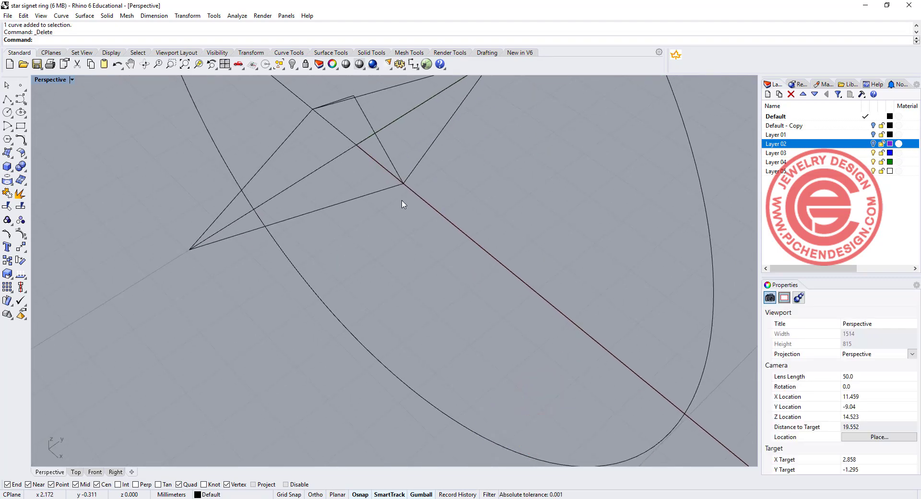
# Fillet the far tip of the flat diamond outline with Fillet Curves at a radius of 0.2
pyautogui.keyDown('shift'); pyautogui.moveTo(396, 205); pyautogui.dragTo(450, 288, button='right'); pyautogui.keyUp('shift')
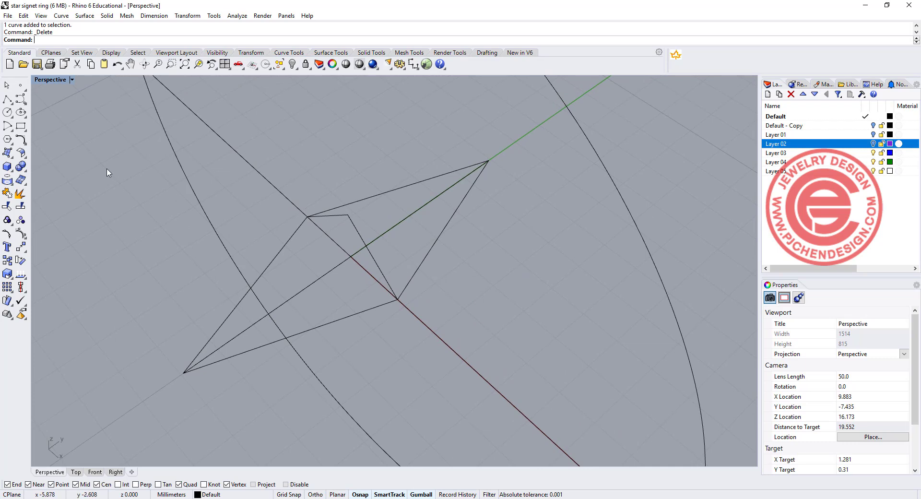
pyautogui.click(21, 140)
pyautogui.click(39, 142)
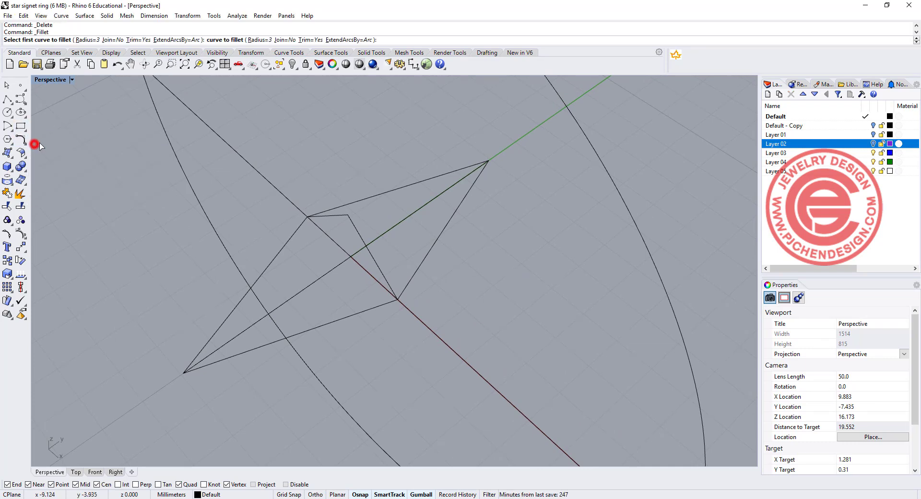
pyautogui.click(85, 40)
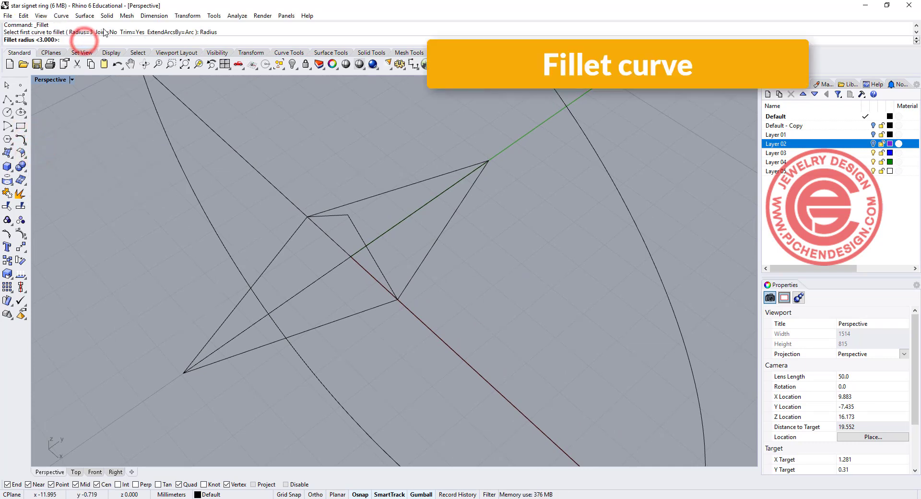
pyautogui.press('Return')
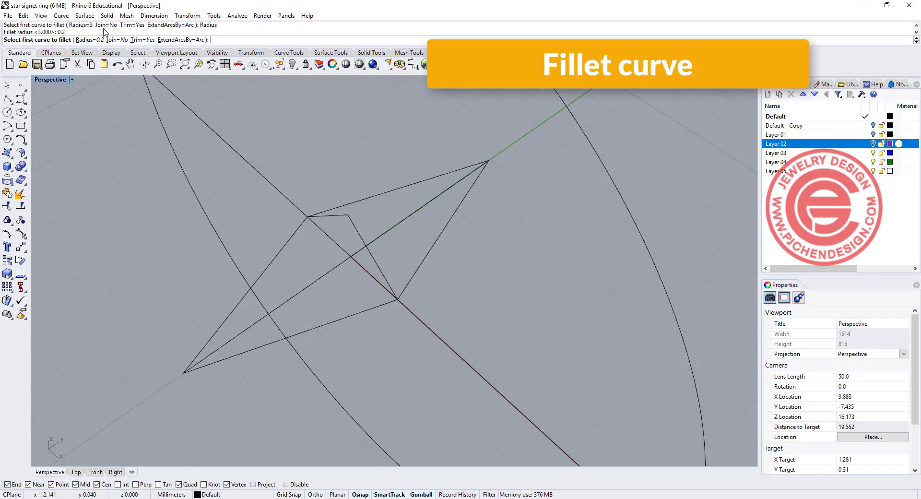
pyautogui.click(473, 168)
pyautogui.click(480, 171)
# Try to fillet the near tip of the diamond outline with the 0.2 radius, and undo the attempt
pyautogui.press('Return')
pyautogui.click(195, 359)
pyautogui.click(199, 366)
pyautogui.hotkey('ctrl', 'z')
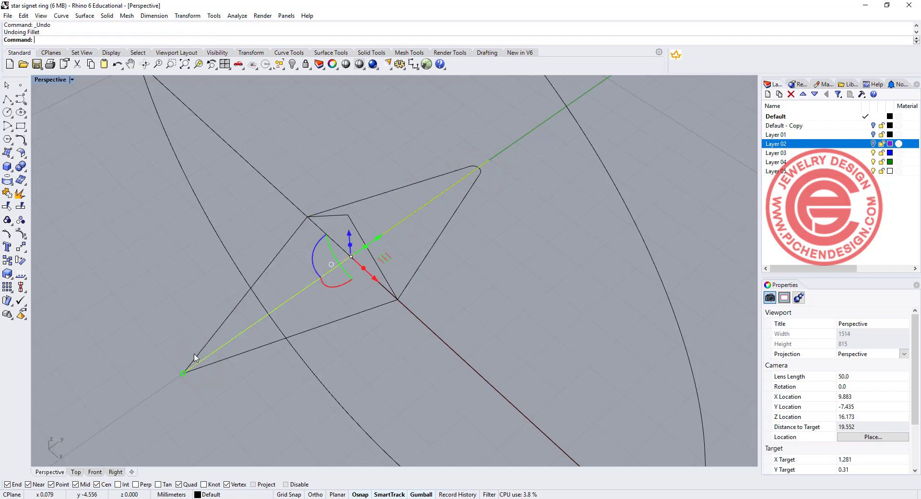
# Fillet the near tip of the flat diamond outline with a radius of 0.2
pyautogui.press('Return')
pyautogui.click(196, 354)
pyautogui.click(203, 366)
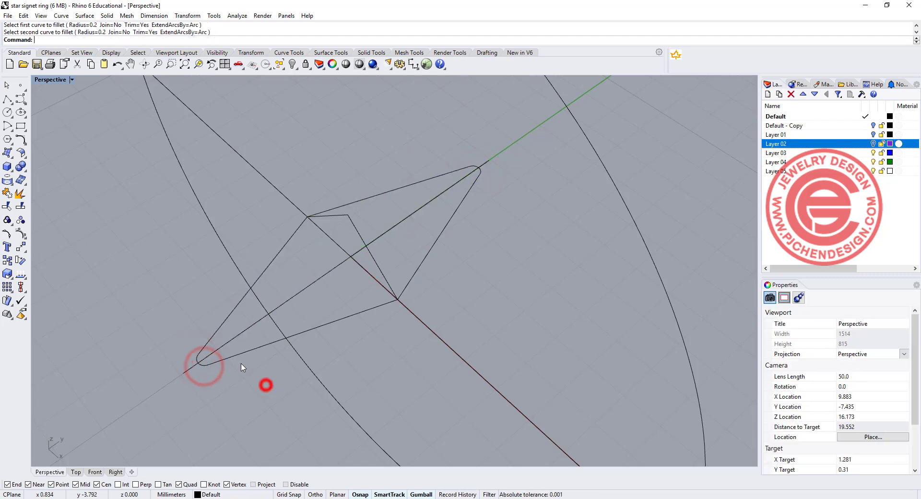
# Split the near tip's fillet arc at a point where it meets the diamond's lengthwise centre line
pyautogui.click(251, 350)
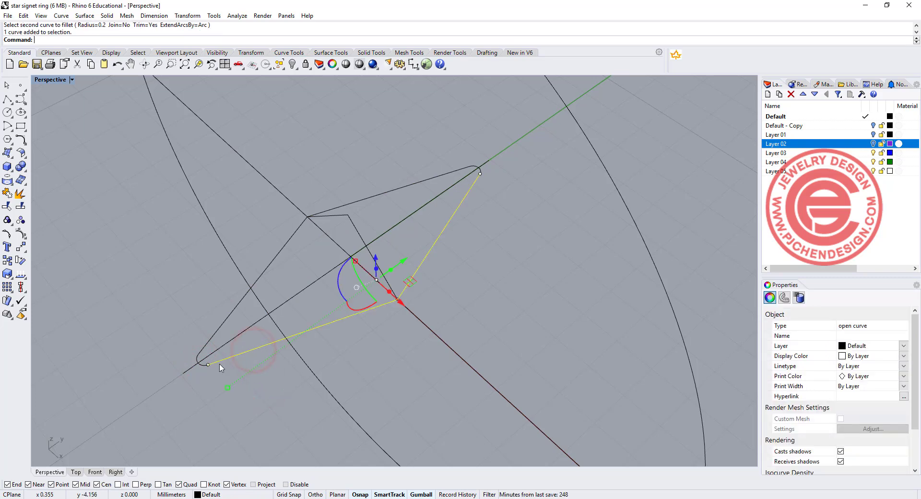
pyautogui.click(204, 368)
pyautogui.scroll(5, 202, 367)
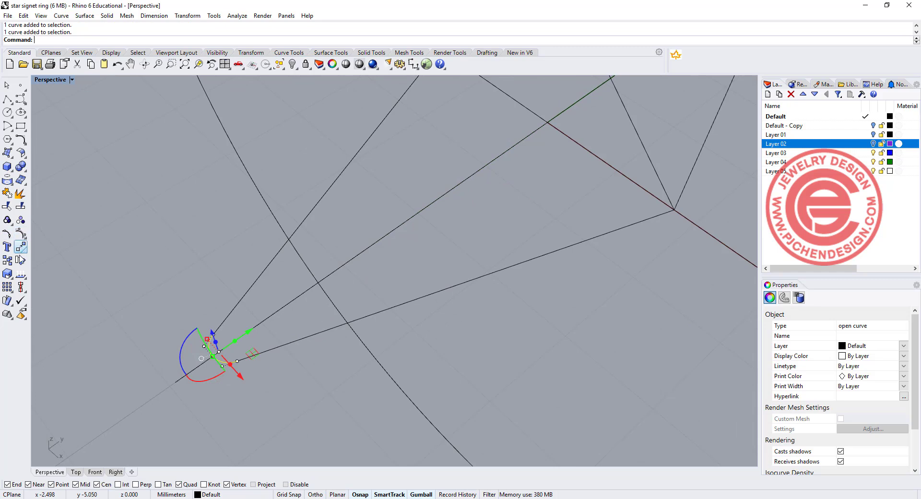
pyautogui.click(21, 206)
pyautogui.click(71, 39)
pyautogui.click(217, 358)
pyautogui.press('Return')
# Join each half of the near tip's arc to the outline curve on its own side
pyautogui.click(304, 398)
pyautogui.moveTo(250, 374); pyautogui.dragTo(233, 358)
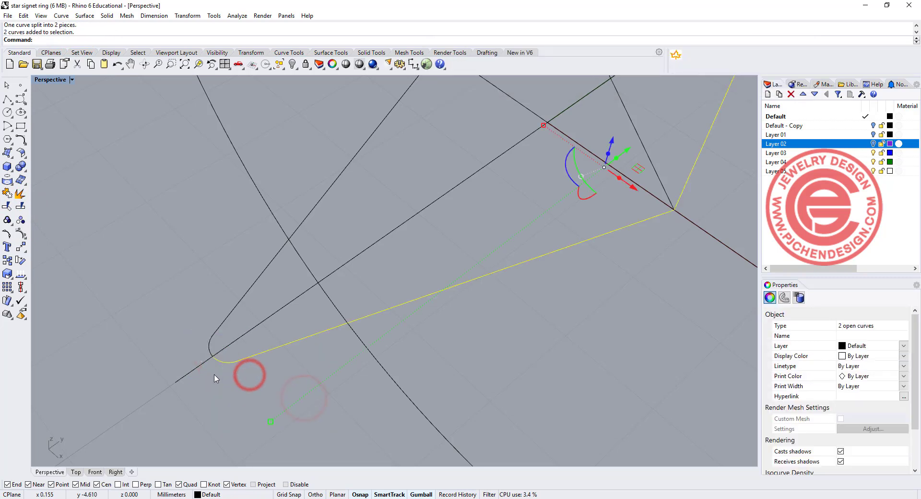
pyautogui.click(7, 205)
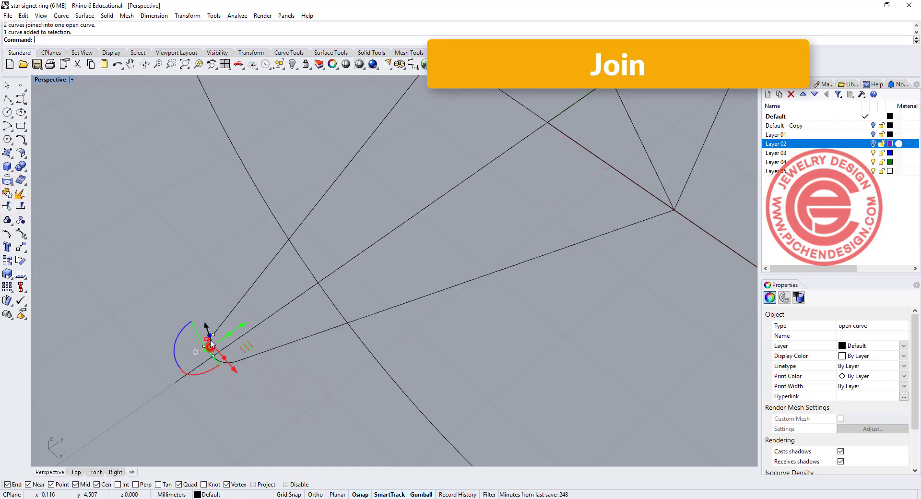
pyautogui.click(221, 324)
pyautogui.click(6, 194)
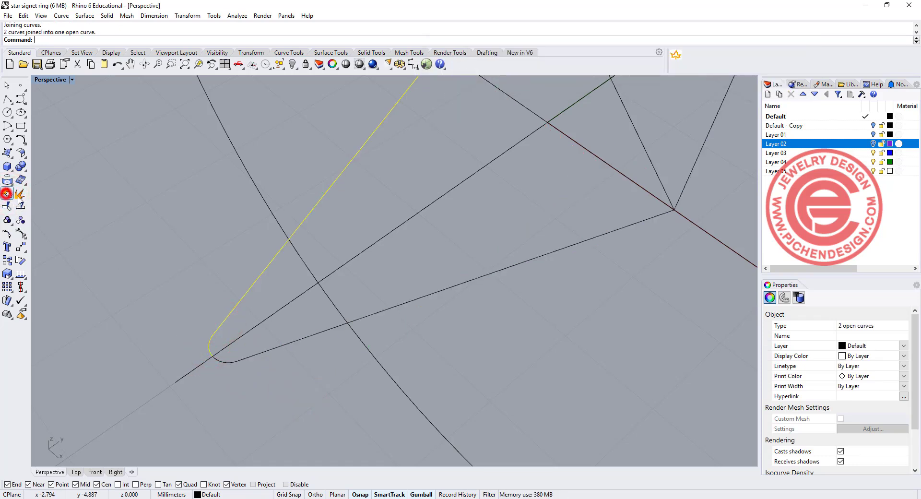
pyautogui.click(596, 366)
# Split the far tip's fillet arc at a point where it meets the lengthwise centre line
pyautogui.scroll(-10, 609, 327)
pyautogui.keyDown('shift'); pyautogui.moveTo(602, 318); pyautogui.dragTo(512, 364, button='right'); pyautogui.keyUp('shift')
pyautogui.scroll(15, 593, 215)
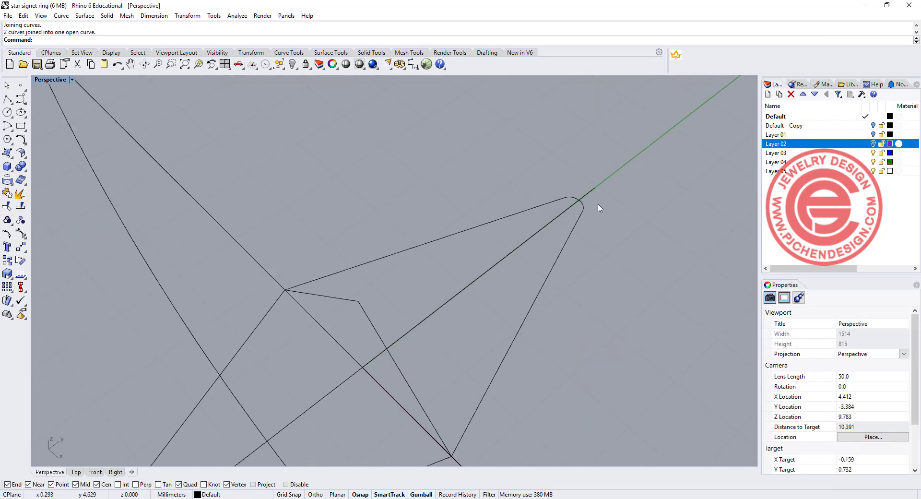
pyautogui.click(580, 220)
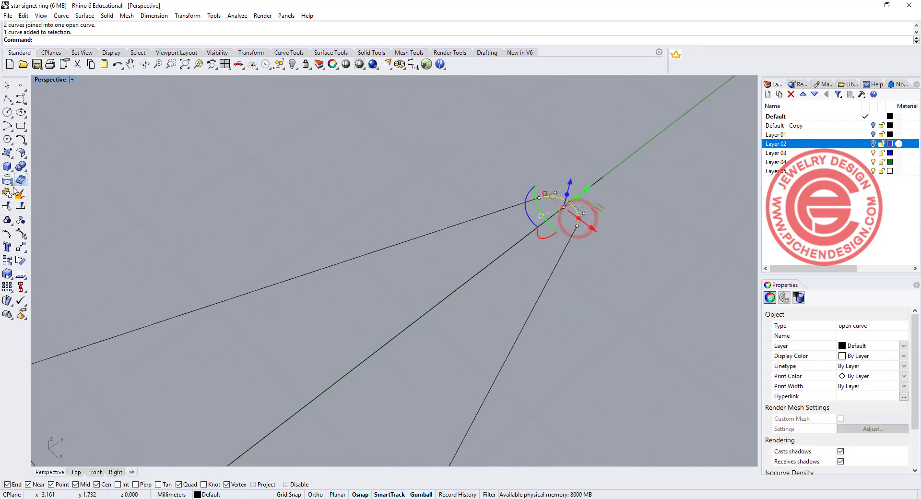
pyautogui.click(21, 207)
pyautogui.click(70, 33)
pyautogui.click(570, 202)
pyautogui.rightClick(612, 235)
# Join each half of the far tip's arc to its adjoining side, leaving two separate halves of the diamond outline
pyautogui.click(580, 230)
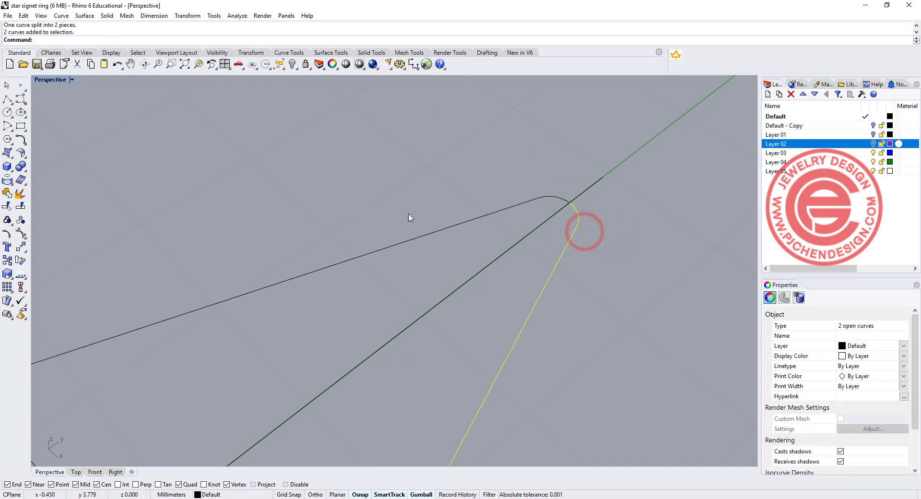
pyautogui.click(12, 193)
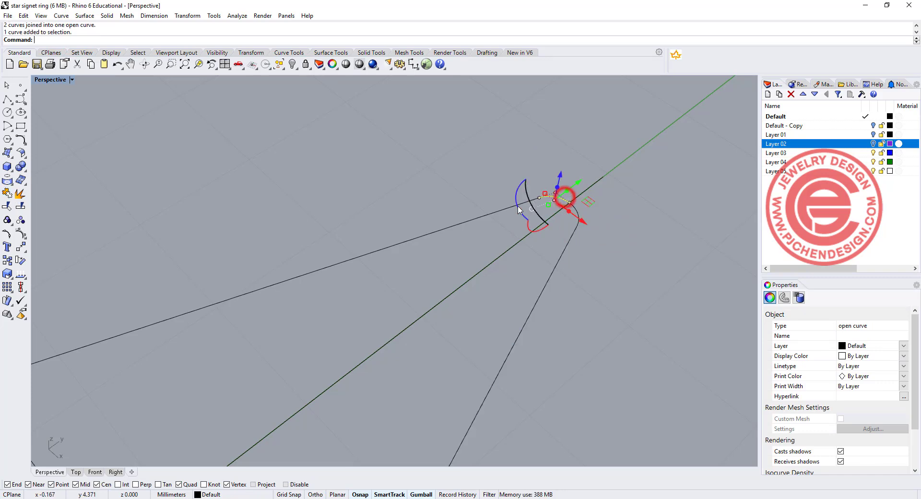
pyautogui.click(495, 213)
pyautogui.click(9, 193)
pyautogui.click(555, 197)
# Round all corners of the upright triangular profile with Fillet Corners at a radius of 0.15
pyautogui.scroll(-8, 585, 261)
pyautogui.moveTo(585, 263)
pyautogui.mouseDown(button='right')
pyautogui.moveTo(581, 287)
pyautogui.moveTo(512, 308)
pyautogui.moveTo(516, 230)
pyautogui.moveTo(516, 317)
pyautogui.mouseUp(button='right')
pyautogui.click(513, 312)
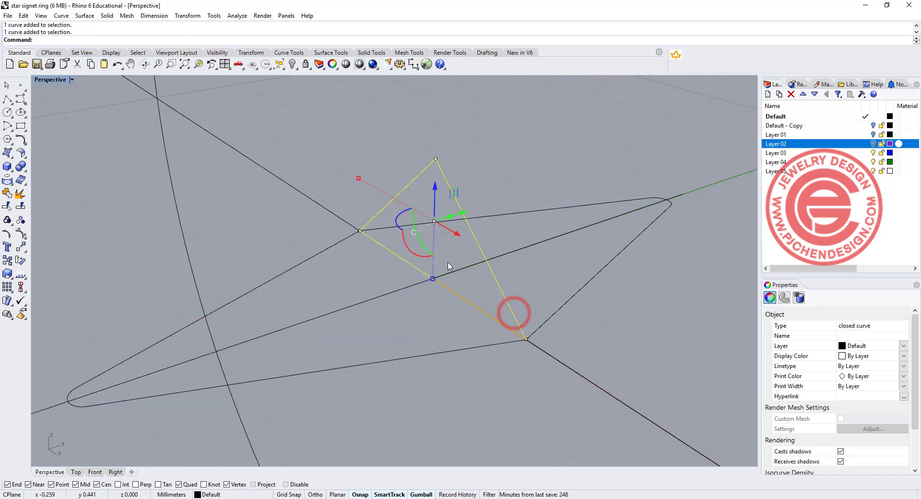
pyautogui.click(23, 143)
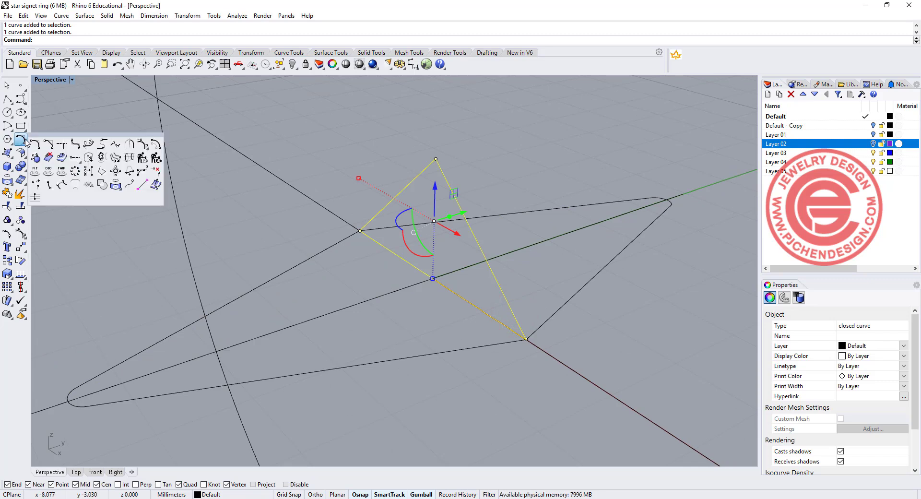
pyautogui.click(76, 144)
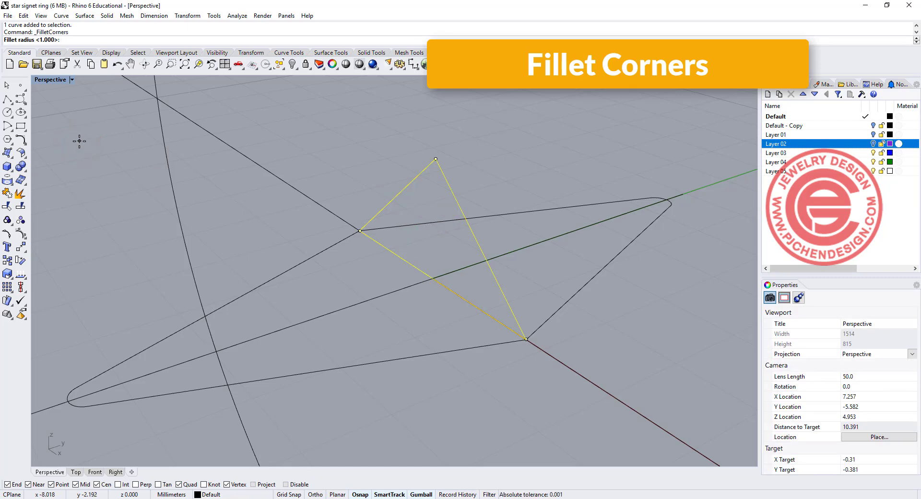
pyautogui.write('0.15')
pyautogui.press('Return')
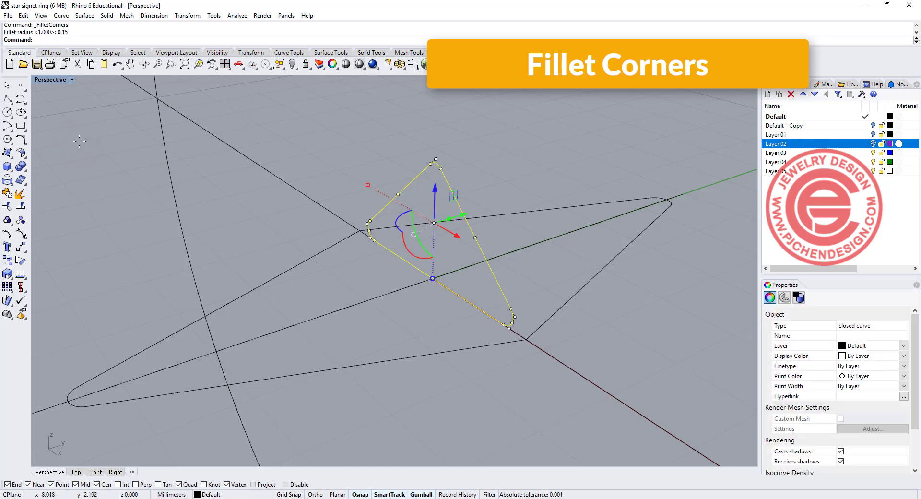
pyautogui.click(134, 155)
# Fillet the two side corners of the flat diamond outline with Fillet Curves at a radius of 0.2
pyautogui.moveTo(503, 299)
pyautogui.mouseDown(button='right')
pyautogui.moveTo(554, 295)
pyautogui.moveTo(482, 286)
pyautogui.moveTo(496, 314)
pyautogui.mouseUp(button='right')
pyautogui.scroll(2, 511, 360)
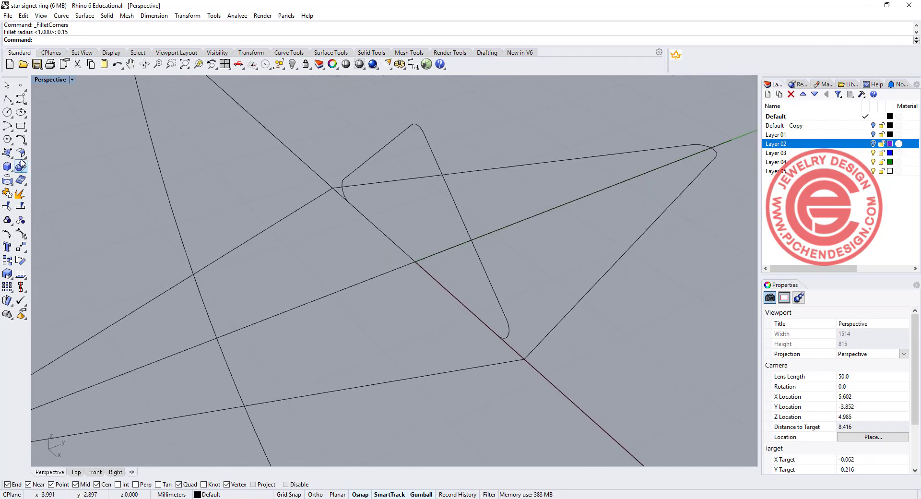
pyautogui.click(19, 140)
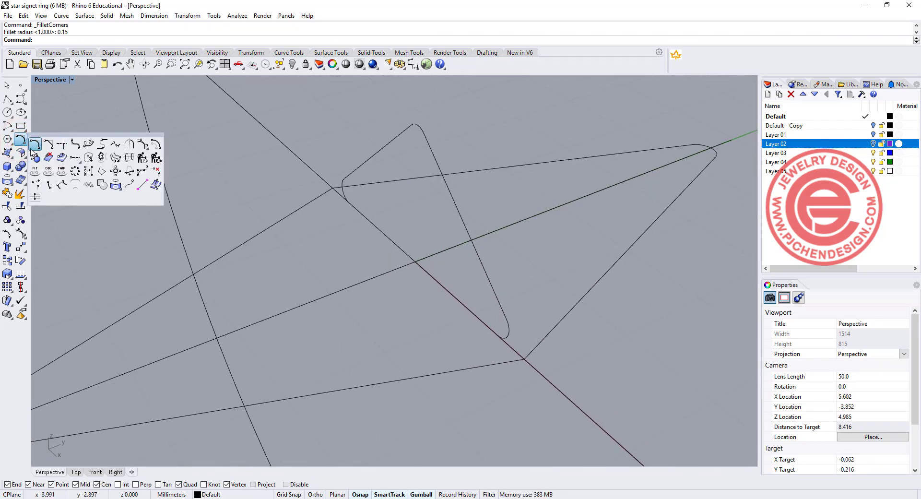
pyautogui.click(35, 145)
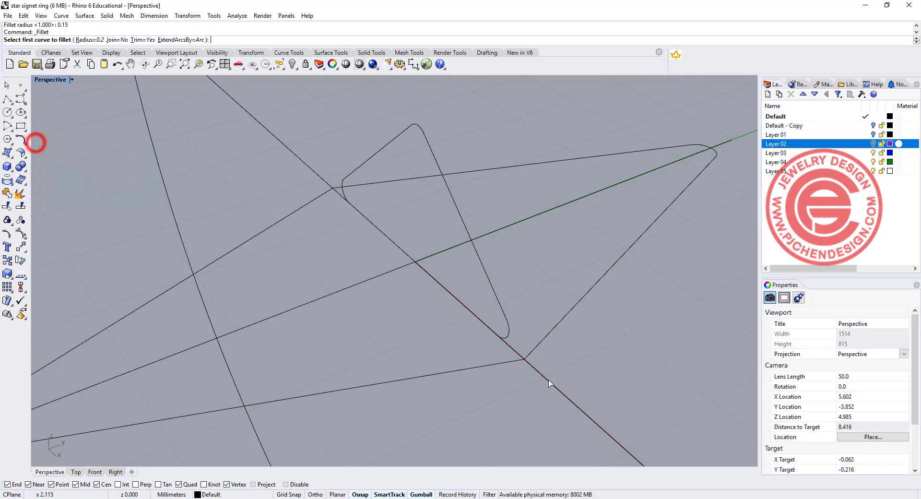
pyautogui.click(513, 363)
pyautogui.click(538, 344)
pyautogui.click(324, 193)
pyautogui.click(355, 184)
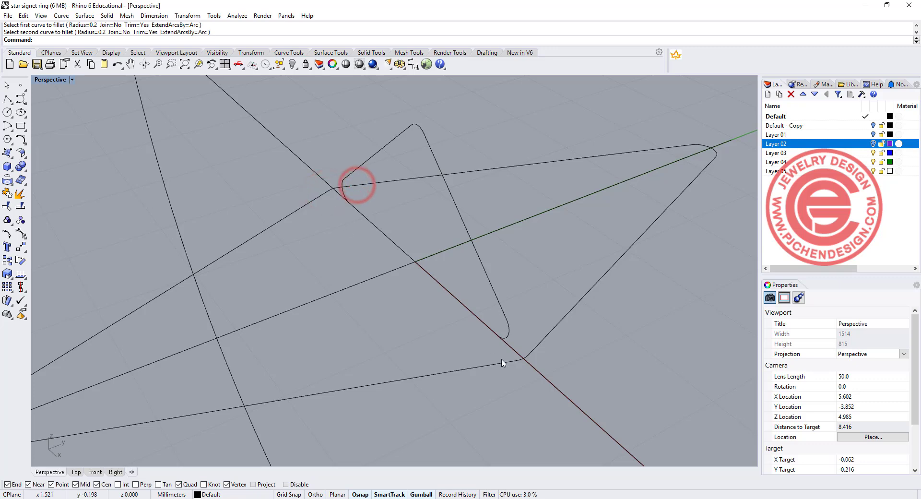
# Start a Sweep 2 Rails with the two halves of the diamond outline as rails
pyautogui.scroll(5, 513, 371)
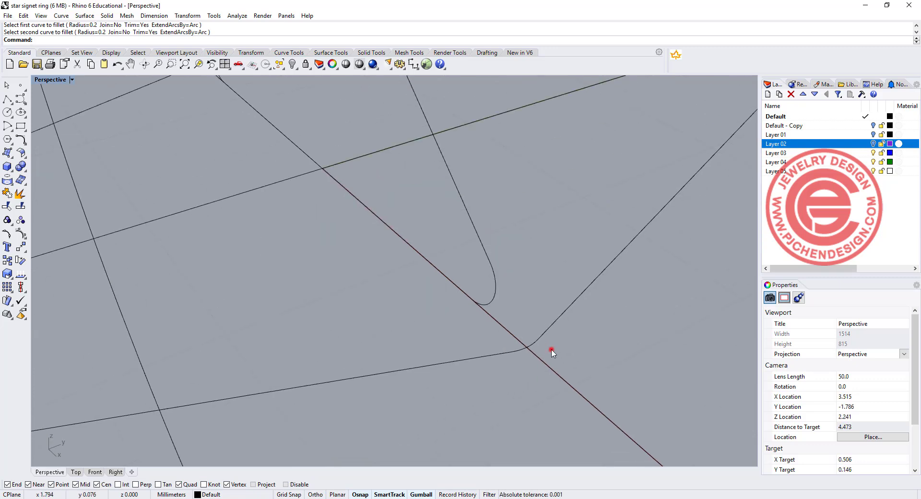
pyautogui.scroll(-10, 450, 307)
pyautogui.moveTo(448, 308); pyautogui.dragTo(440, 266, button='right')
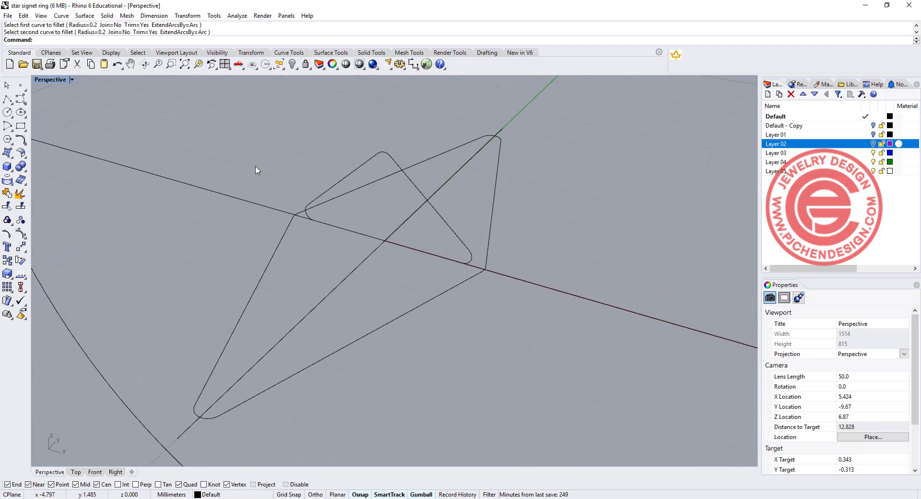
pyautogui.click(89, 16)
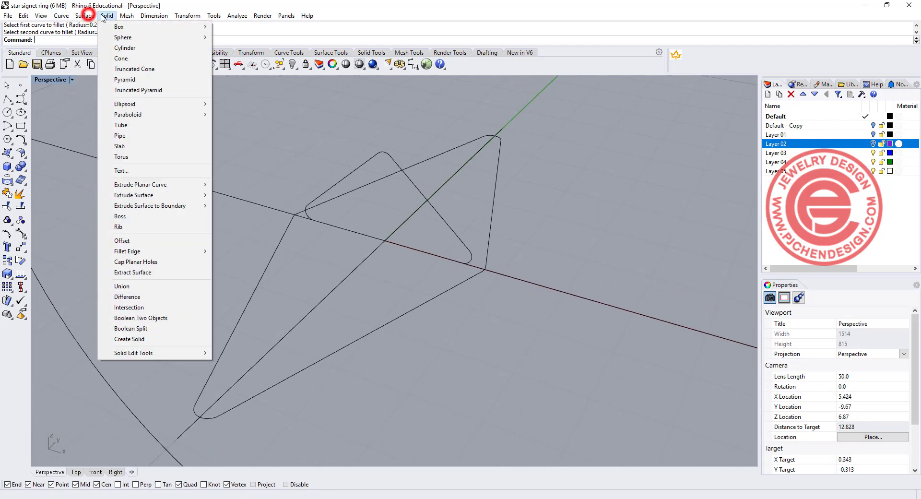
pyautogui.click(112, 60)
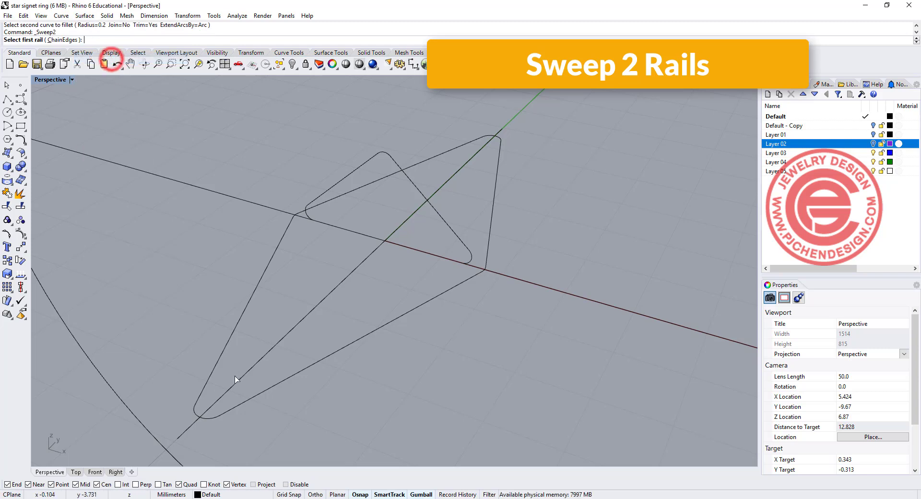
pyautogui.click(210, 373)
pyautogui.click(238, 407)
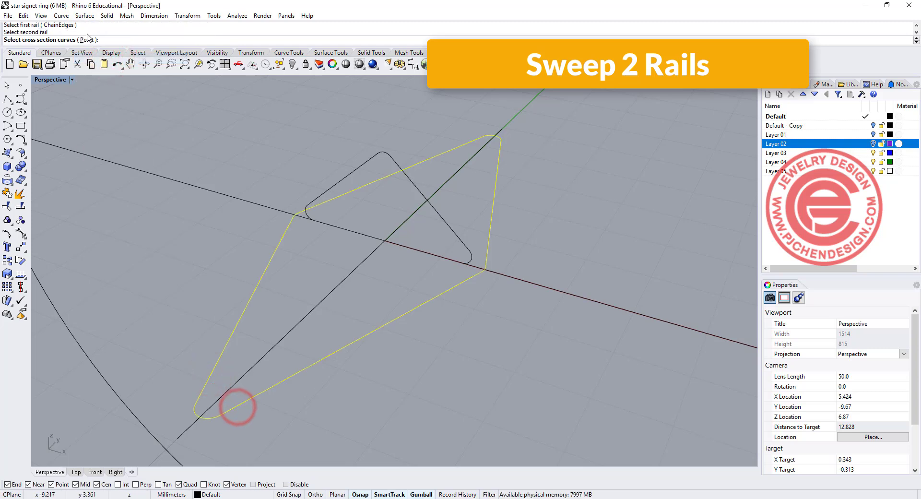
# Define the sweep's cross sections as a point at the near tip, the rounded triangular profile, and a point at the far tip
pyautogui.click(87, 41)
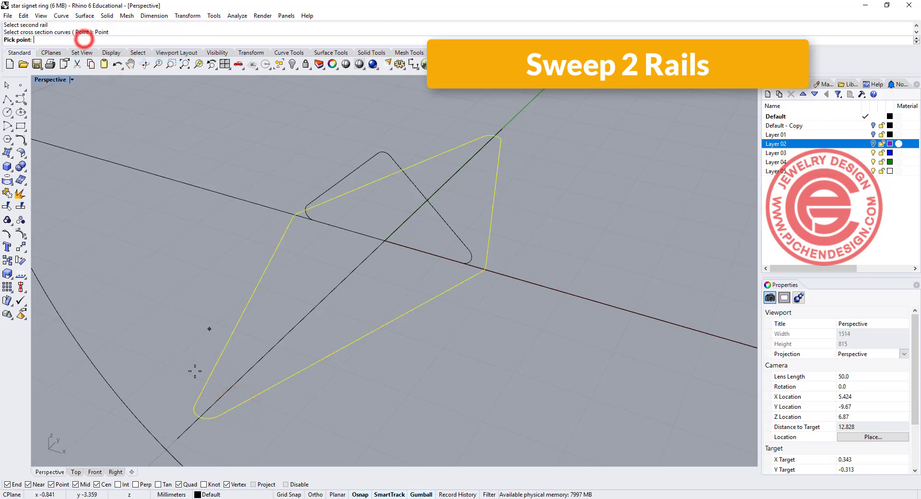
pyautogui.click(202, 420)
pyautogui.click(386, 153)
pyautogui.click(150, 40)
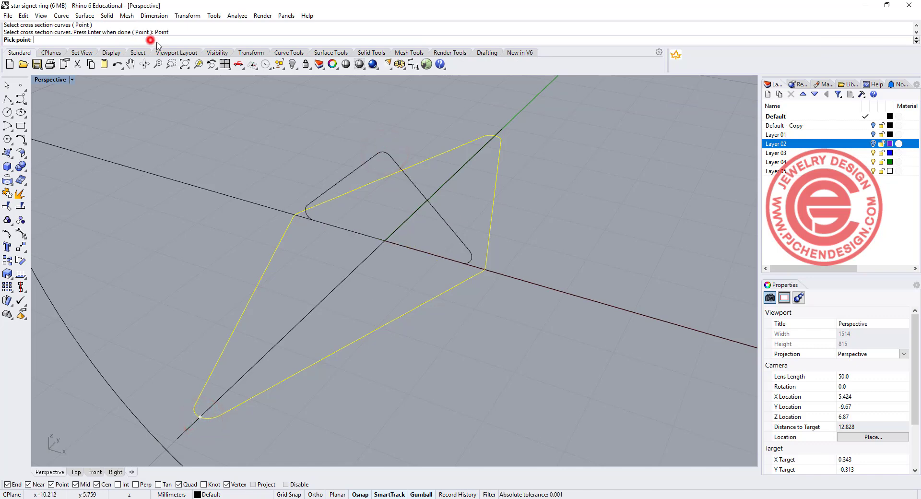
pyautogui.click(495, 134)
# Adjust the seam at the rounded triangle's apex, complete the two-rail sweep, and check the resulting surface's object type
pyautogui.scroll(3, 384, 146)
pyautogui.click(393, 151)
pyautogui.click(379, 139)
pyautogui.scroll(-6, 548, 206)
pyautogui.moveTo(623, 237); pyautogui.dragTo(619, 239, button='right')
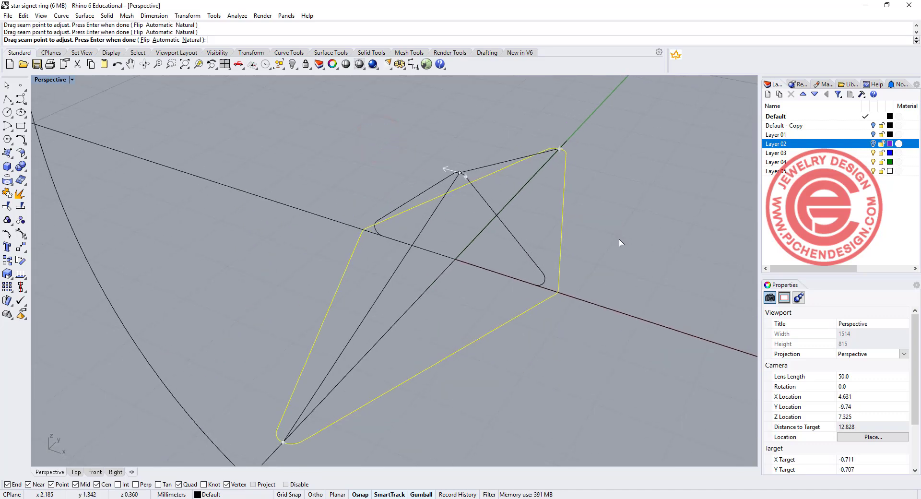
pyautogui.press('Return')
pyautogui.press('Return')
pyautogui.moveTo(561, 197); pyautogui.dragTo(578, 189, button='right')
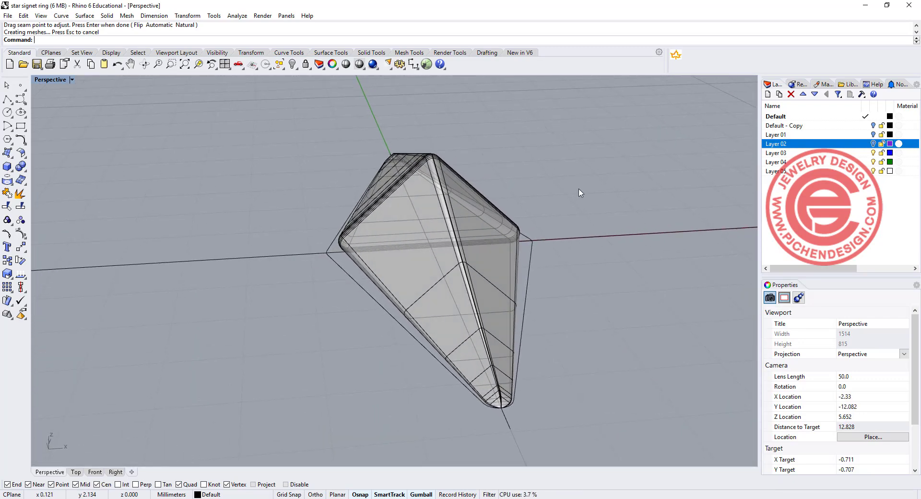
pyautogui.click(514, 257)
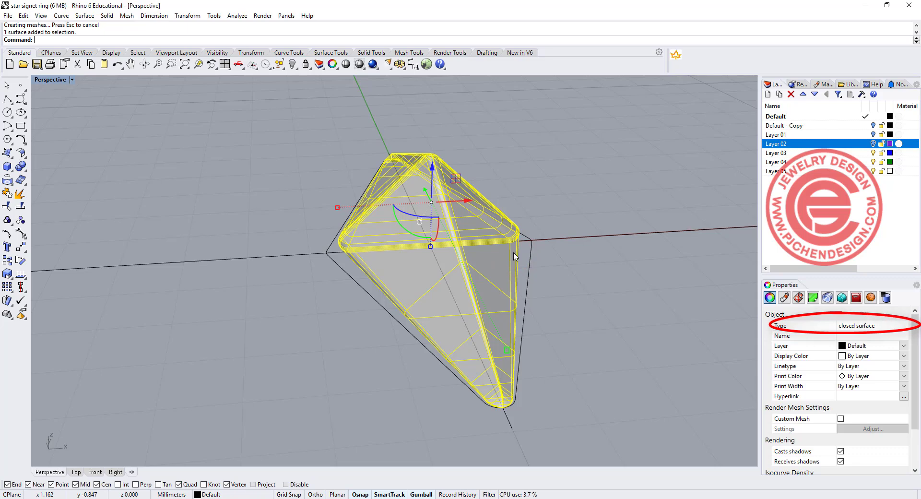
pyautogui.click(604, 290)
# Delete the old sharp-edged diamond solid above the new one together with its leftover curves and the large circle
pyautogui.moveTo(604, 290); pyautogui.dragTo(451, 274, button='right')
pyautogui.scroll(-8, 442, 233)
pyautogui.scroll(6, 482, 194)
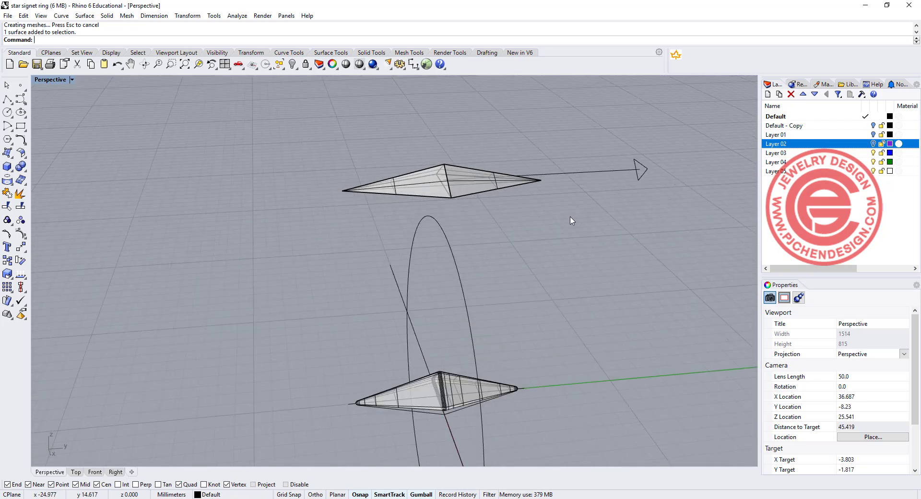
pyautogui.moveTo(678, 217); pyautogui.dragTo(408, 147)
pyautogui.click(728, 220)
pyautogui.moveTo(637, 176); pyautogui.dragTo(538, 157)
pyautogui.moveTo(637, 221); pyautogui.dragTo(460, 177)
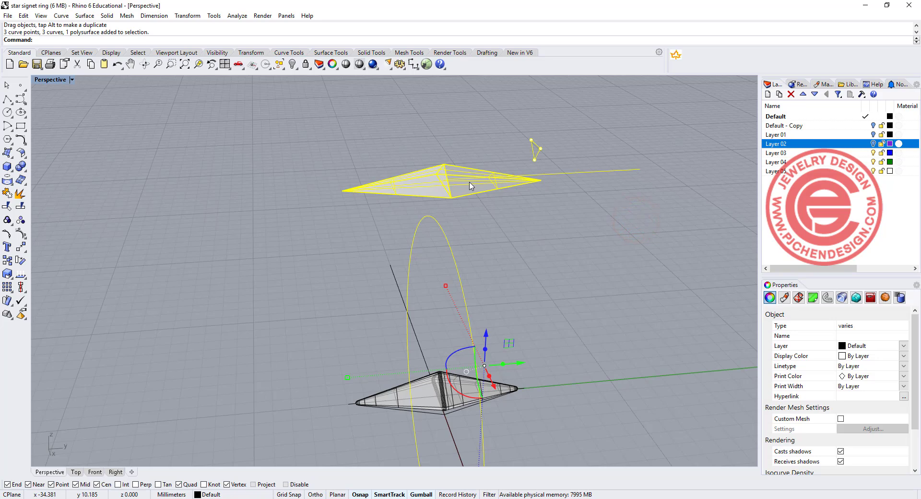
pyautogui.press('Delete')
# Move the rounded diamond surface vertically up to the ring's top and show the hidden ring and star inlay
pyautogui.moveTo(508, 304); pyautogui.dragTo(491, 370, button='right')
pyautogui.click(488, 365)
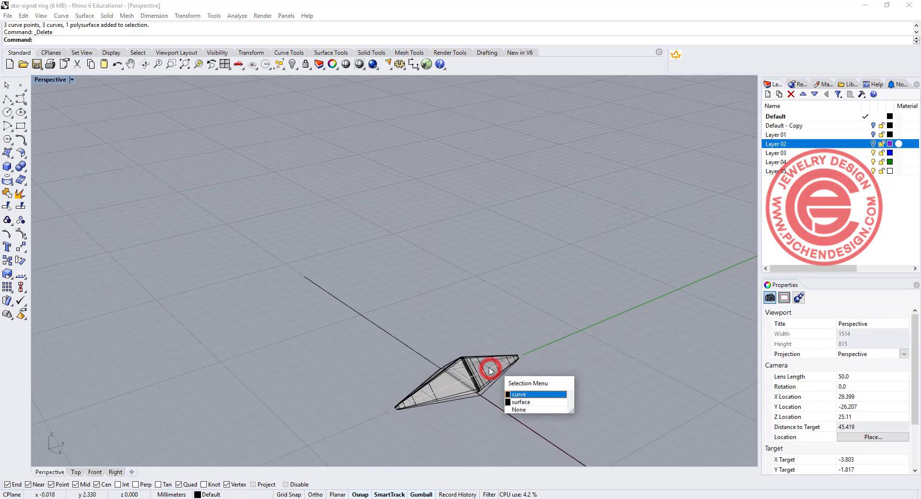
pyautogui.moveTo(462, 337); pyautogui.dragTo(443, 153)
pyautogui.click(573, 249)
pyautogui.hotkey('ctrl', 'alt', 'h')
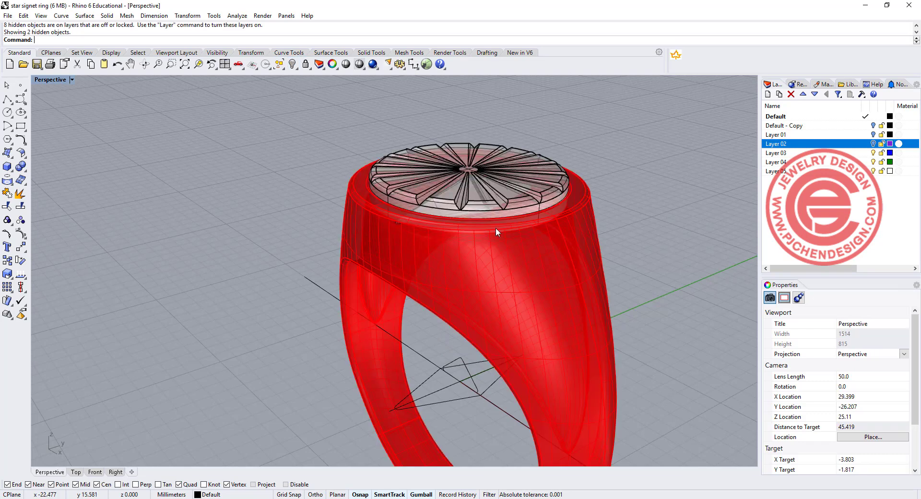
# Raise the rounded diamond surface vertically until it stands above the star inlay on the ring's top
pyautogui.scroll(5, 523, 211)
pyautogui.click(486, 192)
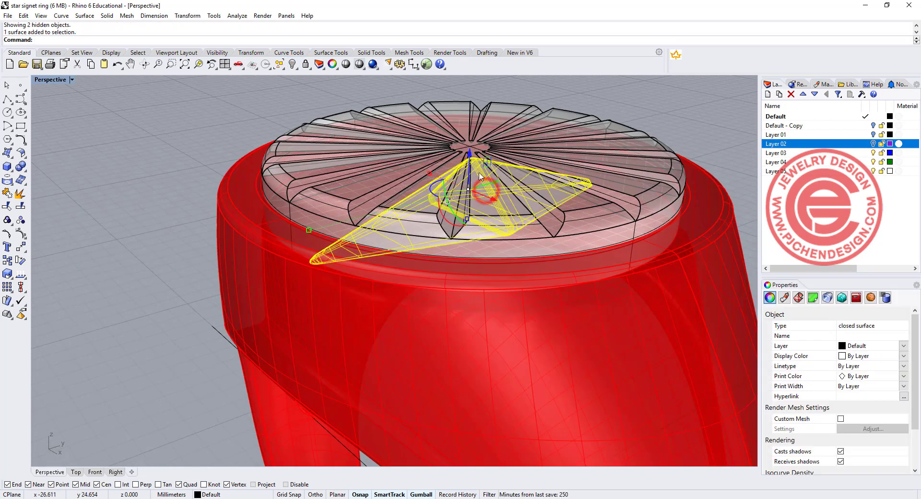
pyautogui.moveTo(469, 111); pyautogui.dragTo(470, 91)
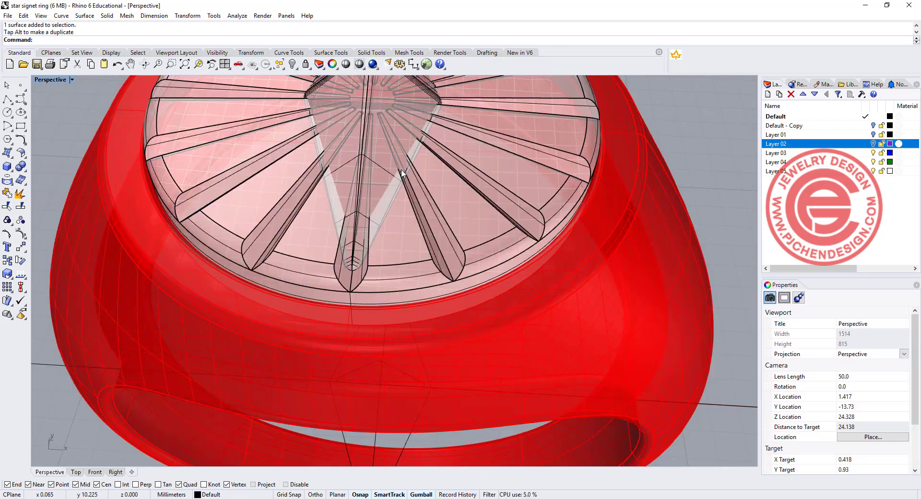
pyautogui.moveTo(403, 186); pyautogui.dragTo(450, 163, button='right')
pyautogui.scroll(-2, 413, 221)
pyautogui.click(451, 124)
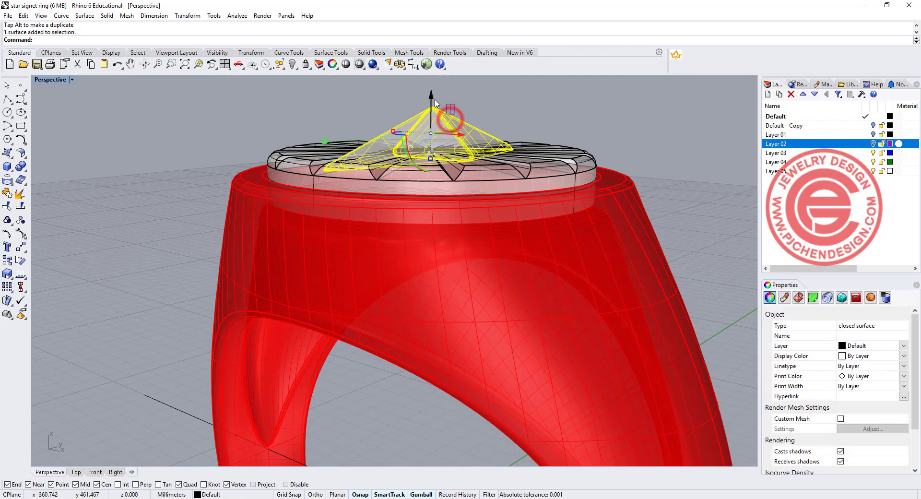
pyautogui.moveTo(432, 95); pyautogui.dragTo(432, 94)
pyautogui.moveTo(556, 173); pyautogui.dragTo(579, 222, button='right')
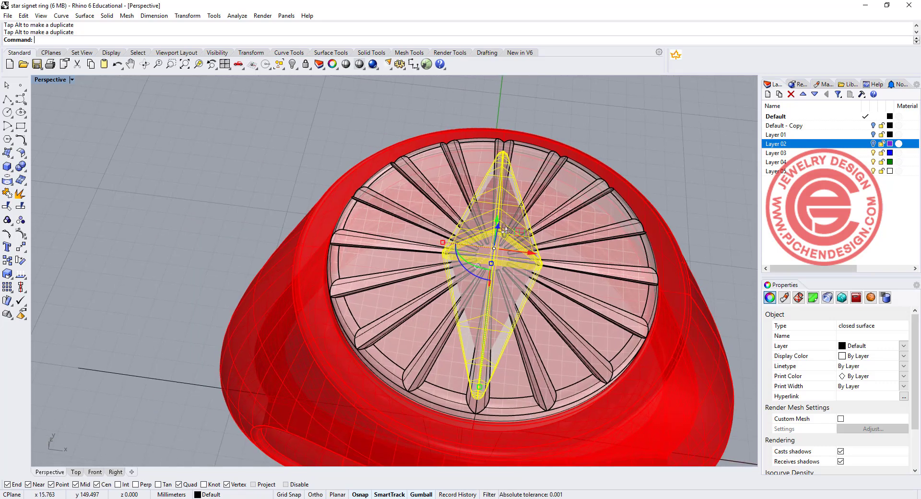
pyautogui.moveTo(522, 222); pyautogui.dragTo(496, 223, button='right')
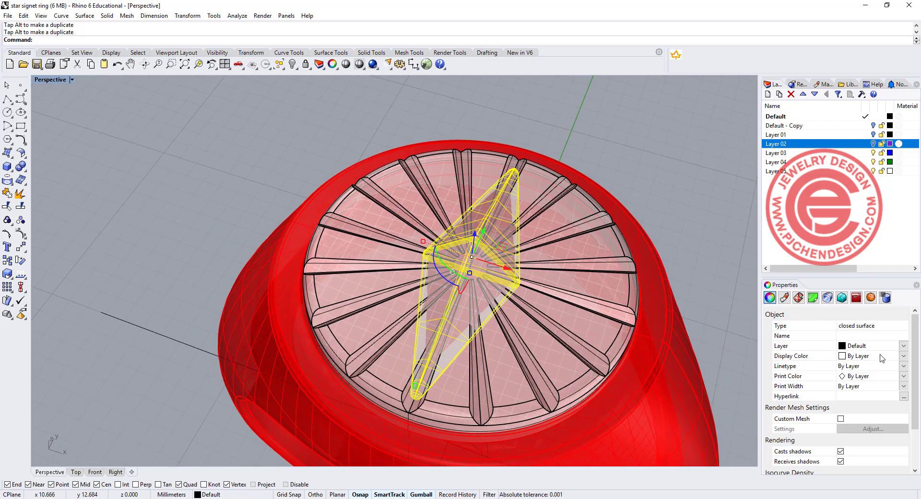
# Set the rounded diamond's display color to Green
pyautogui.click(904, 358)
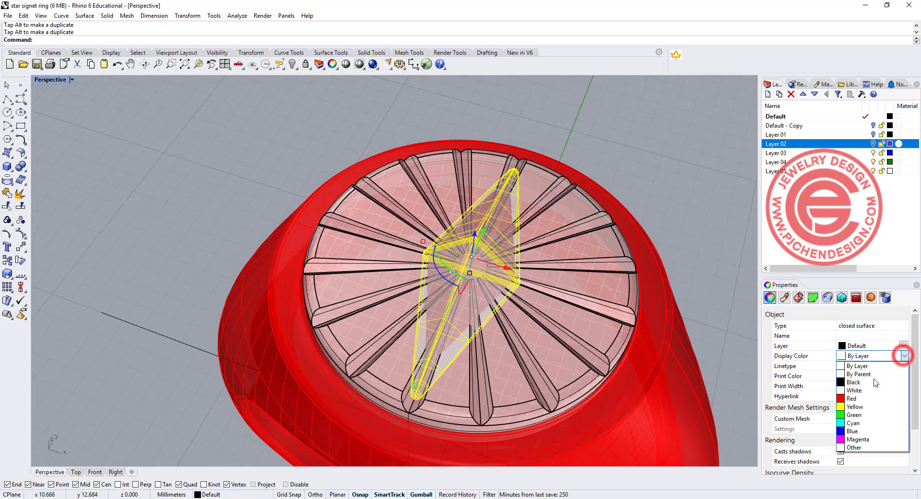
pyautogui.click(856, 412)
pyautogui.click(706, 237)
# Hide the ring body and the star inlay so the green diamond remains
pyautogui.moveTo(706, 237); pyautogui.dragTo(549, 225, button='right')
pyautogui.moveTo(646, 277); pyautogui.dragTo(498, 237)
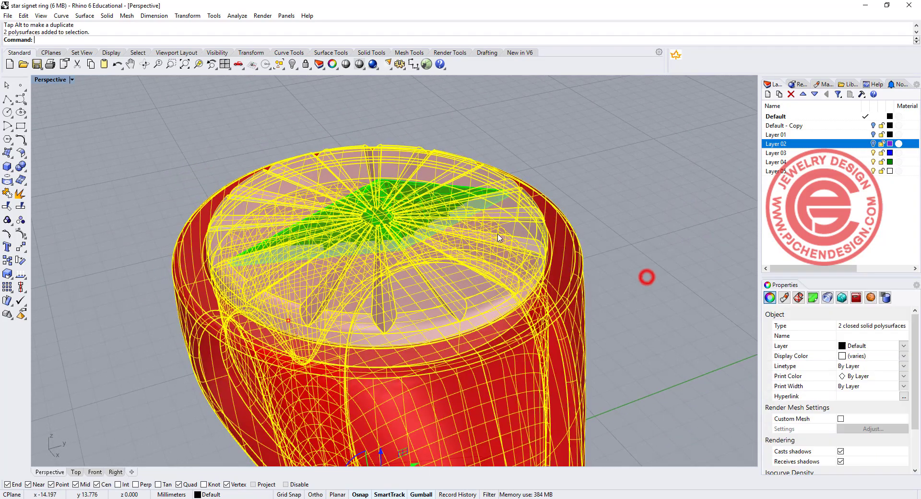
pyautogui.click(293, 64)
# Make a rotated copy of the green diamond in the Top view, perpendicular to the original, to form a four-pointed star
pyautogui.click(487, 276)
pyautogui.doubleClick(52, 80)
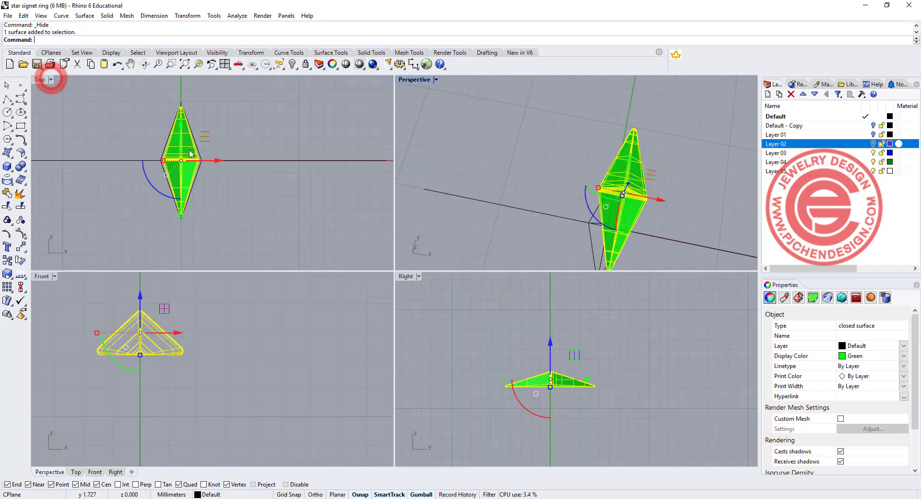
pyautogui.moveTo(163, 198); pyautogui.dragTo(267, 201)
pyautogui.press('alt')
pyautogui.click(313, 214)
pyautogui.moveTo(671, 211); pyautogui.dragTo(593, 174, button='right')
pyautogui.scroll(5, 605, 152)
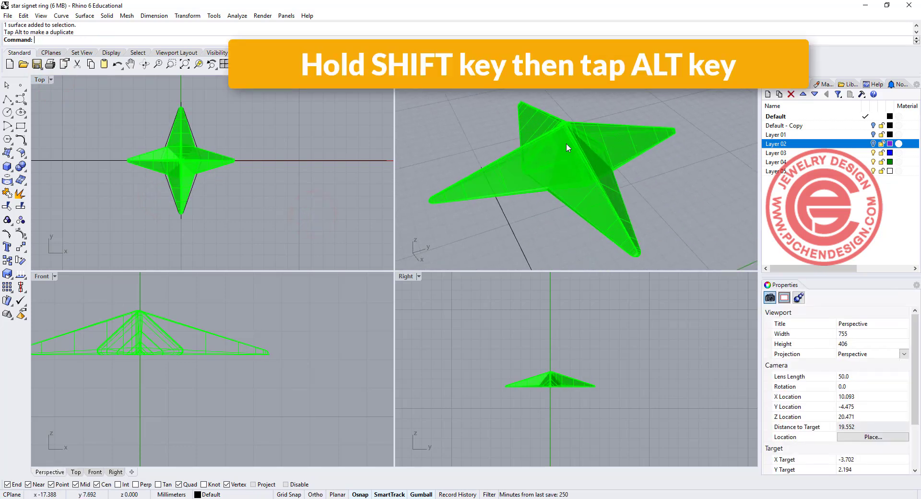
# Try to Boolean union the two crossed diamonds, inspect the marked trouble spots, and undo the attempt
pyautogui.moveTo(662, 181); pyautogui.dragTo(558, 139)
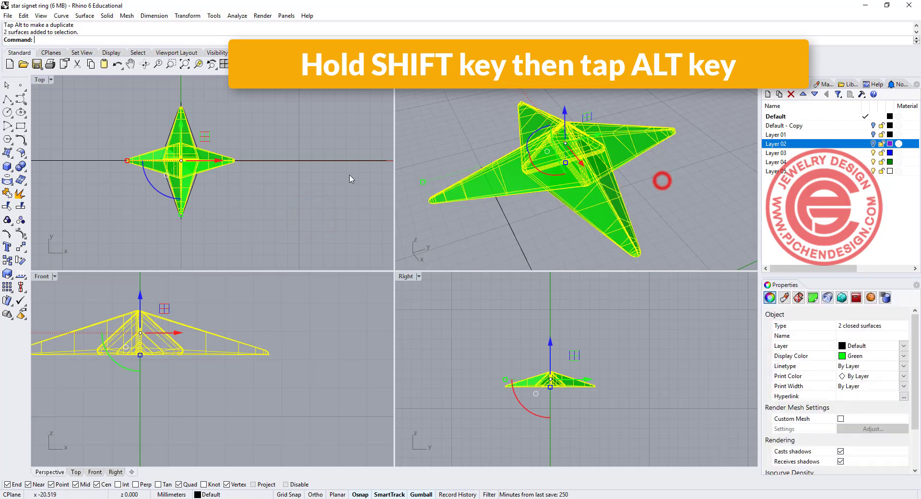
pyautogui.click(21, 166)
pyautogui.scroll(8, 612, 170)
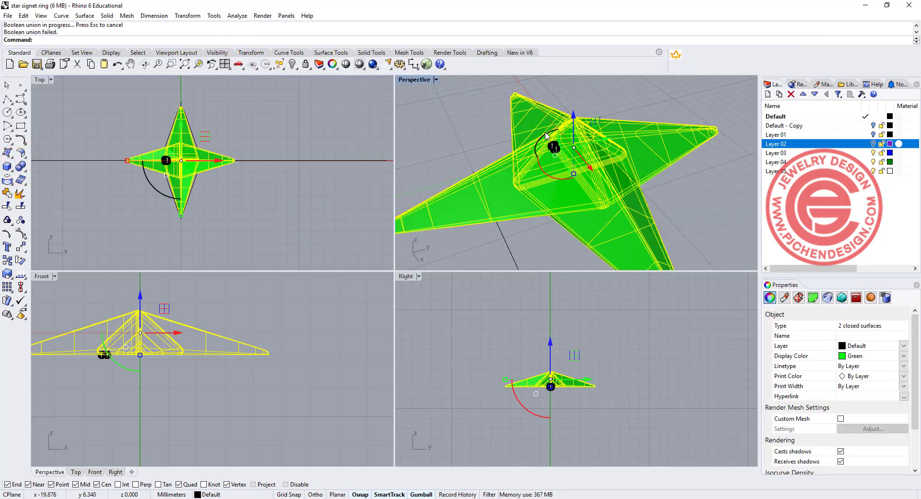
pyautogui.scroll(-8, 612, 170)
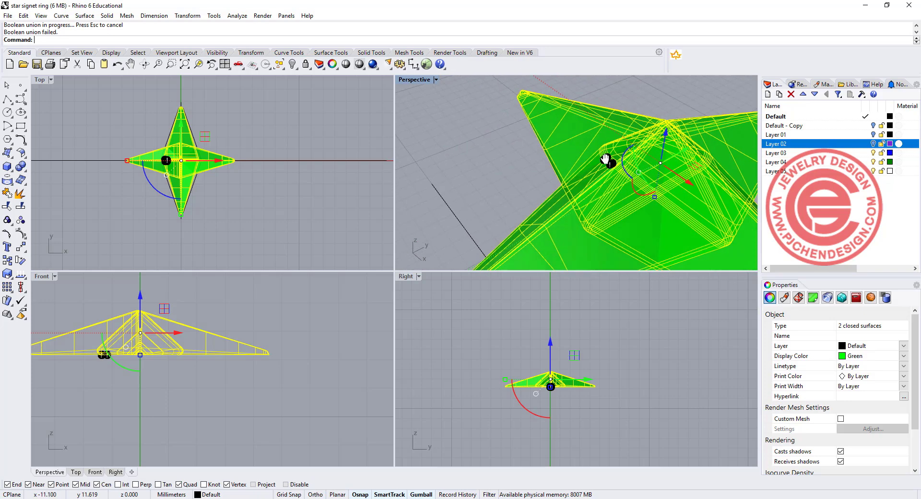
pyautogui.scroll(3, 604, 180)
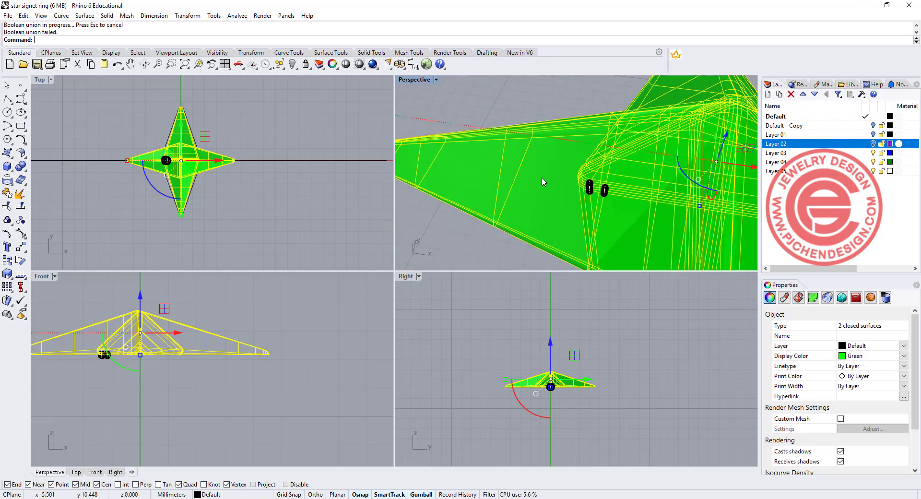
pyautogui.hotkey('ctrl', 'z')
# Shift the diamond lying along the X axis slightly upward in the Front view
pyautogui.click(278, 222)
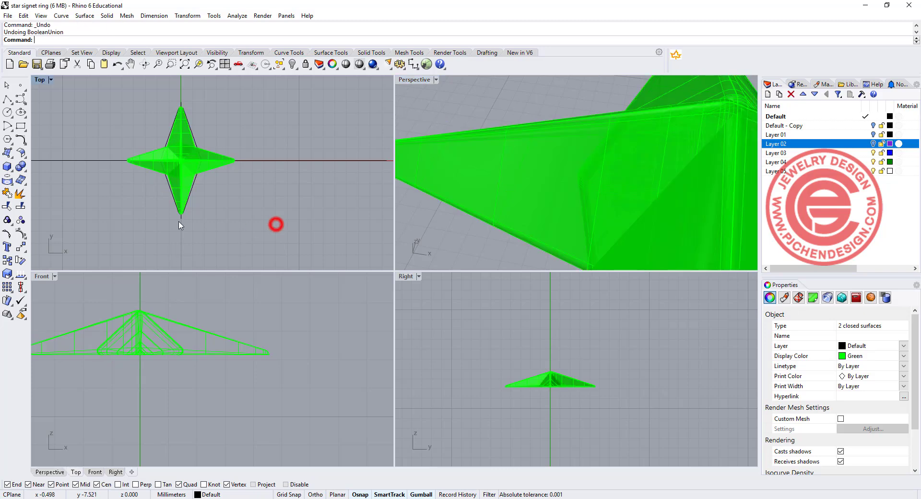
pyautogui.click(182, 326)
pyautogui.scroll(3, 154, 330)
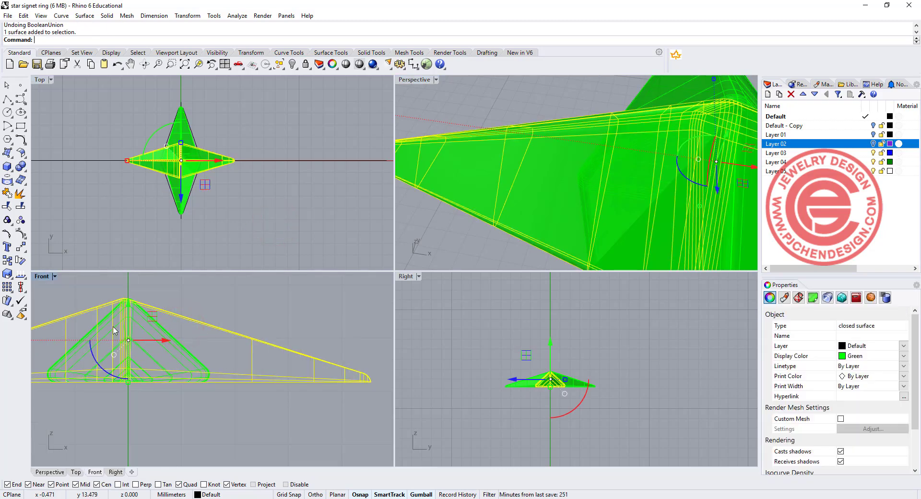
pyautogui.moveTo(153, 367); pyautogui.dragTo(179, 372, button='right')
pyautogui.moveTo(154, 388); pyautogui.dragTo(153, 383)
# Boolean union the two crossed diamonds into one four-pointed star and inspect the joined edges
pyautogui.moveTo(253, 417); pyautogui.dragTo(125, 335)
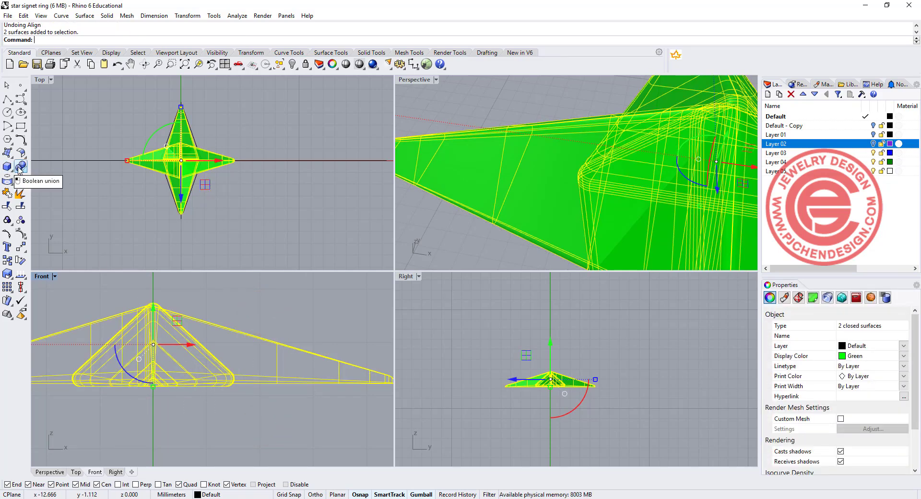
pyautogui.click(20, 167)
pyautogui.click(246, 212)
pyautogui.moveTo(571, 171); pyautogui.dragTo(525, 183, button='right')
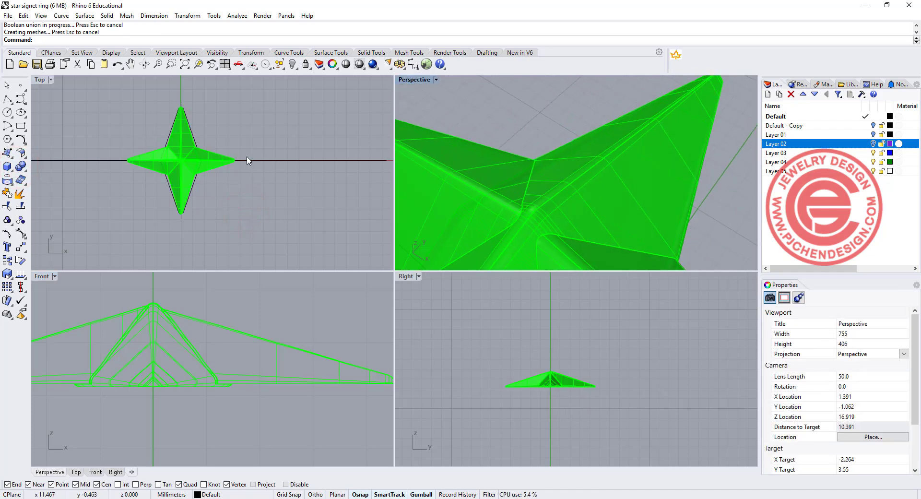
pyautogui.scroll(3, 208, 154)
# Duplicate the four-pointed star in place and rotate the copy 45 degrees in the Top view
pyautogui.click(208, 154)
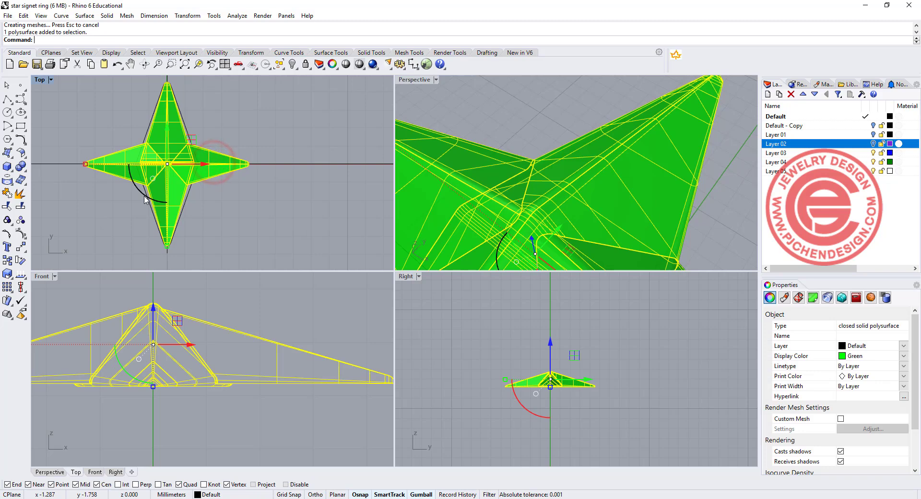
pyautogui.hotkey('ctrl', 'c')
pyautogui.hotkey('ctrl', 'v')
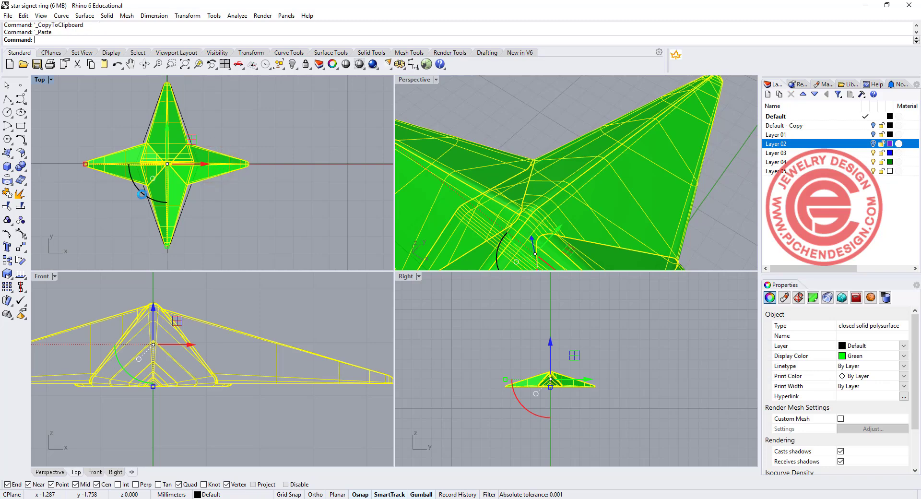
pyautogui.click(142, 193)
pyautogui.write('45')
pyautogui.press('Return')
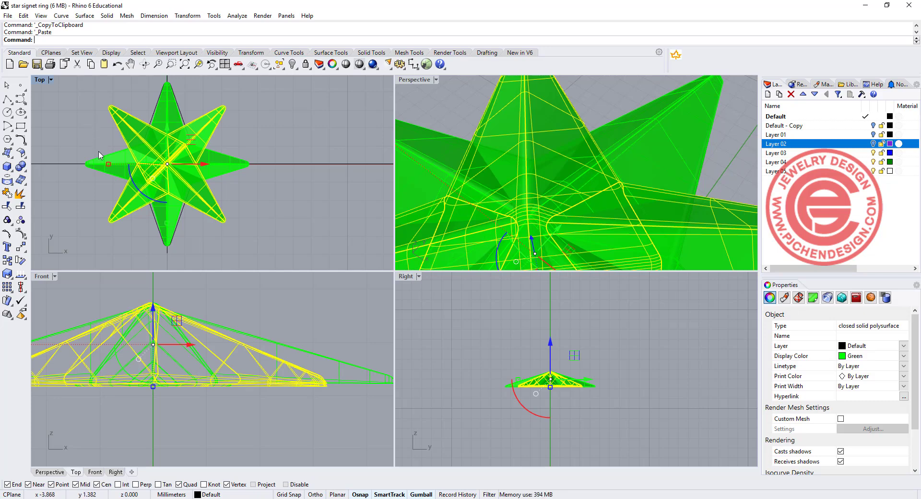
# Scale the rotated star down uniformly and lower it so its base is level with the larger star's base
pyautogui.moveTo(108, 164); pyautogui.dragTo(124, 178)
pyautogui.click(220, 348)
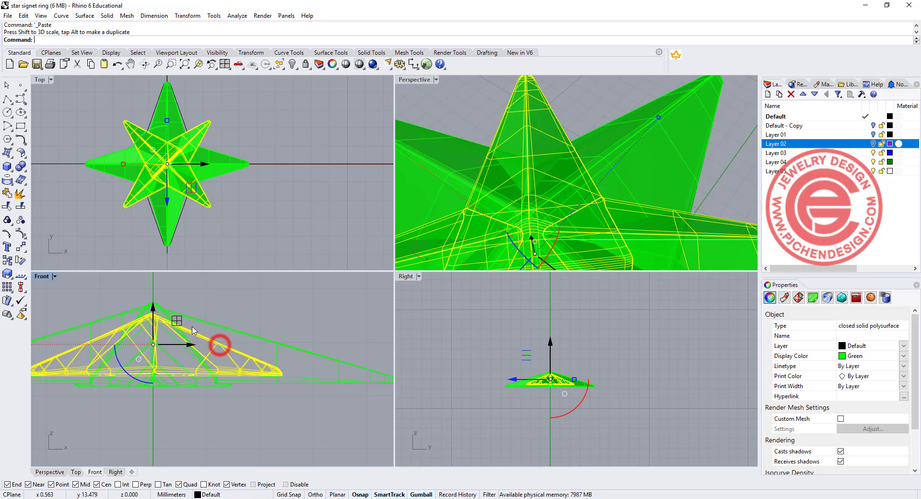
pyautogui.moveTo(153, 310); pyautogui.dragTo(192, 333)
pyautogui.click(269, 317)
pyautogui.scroll(-8, 569, 161)
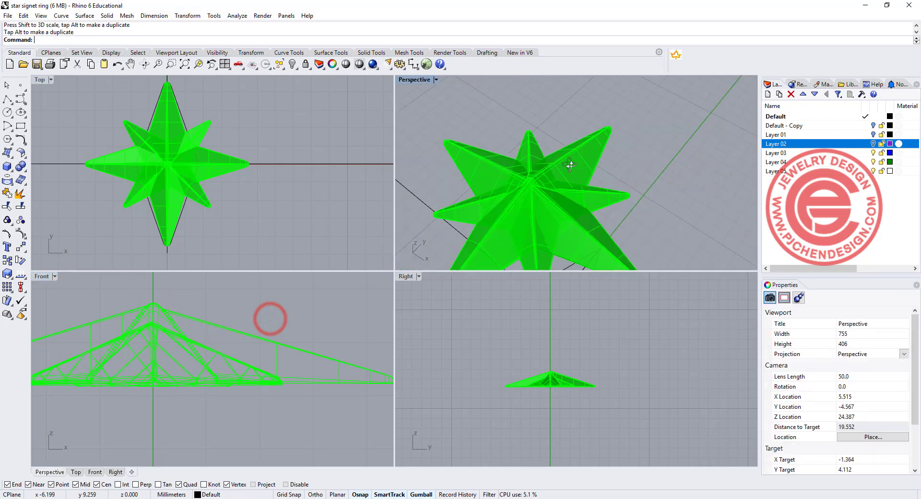
# Boolean union the large and small stars into one eight-pointed star
pyautogui.click(263, 216)
pyautogui.hotkey('ctrl', 'a')
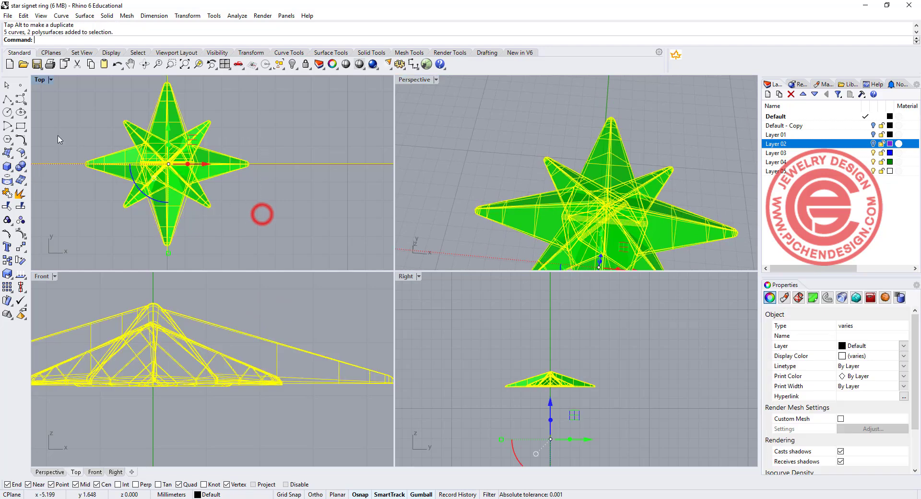
pyautogui.click(21, 166)
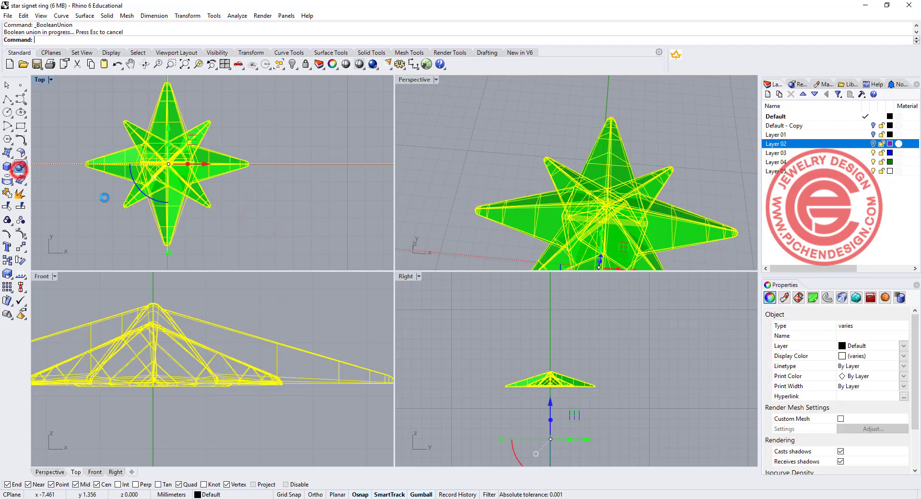
pyautogui.click(320, 230)
# Hide the four leftover construction curves on the ground plane below the star
pyautogui.click(191, 195)
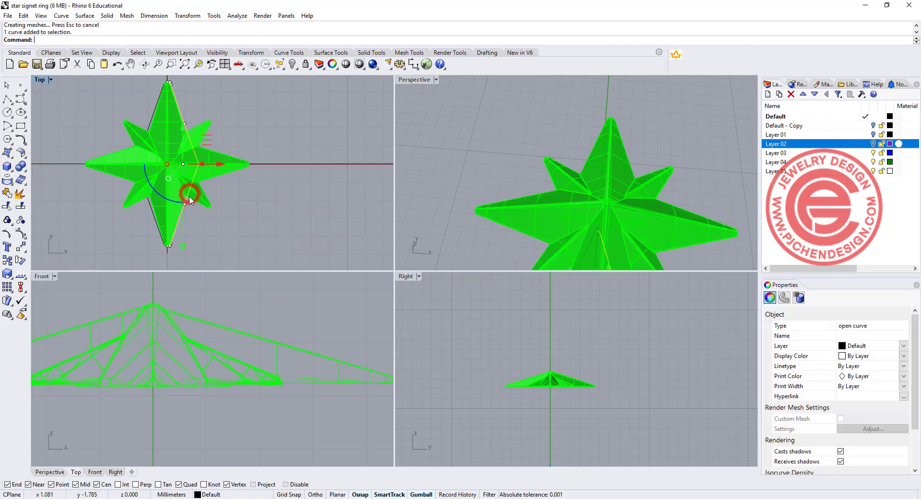
pyautogui.keyDown('shift'); pyautogui.click(196, 195); pyautogui.keyUp('shift')
pyautogui.moveTo(239, 127)
pyautogui.mouseDown(button='right')
pyautogui.moveTo(248, 123)
pyautogui.moveTo(237, 125)
pyautogui.mouseUp(button='right')
pyautogui.scroll(-15, 227, 328)
pyautogui.moveTo(190, 444); pyautogui.dragTo(179, 347, button='right')
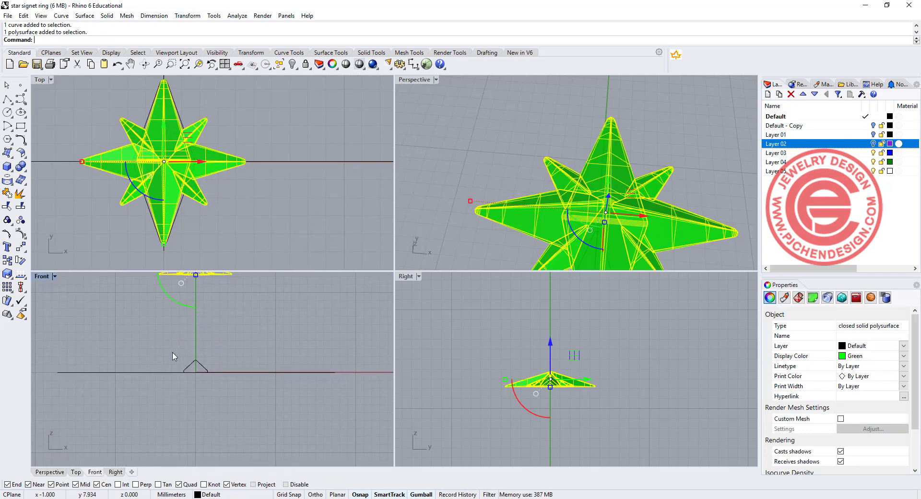
pyautogui.moveTo(128, 331); pyautogui.dragTo(270, 420)
pyautogui.click(292, 64)
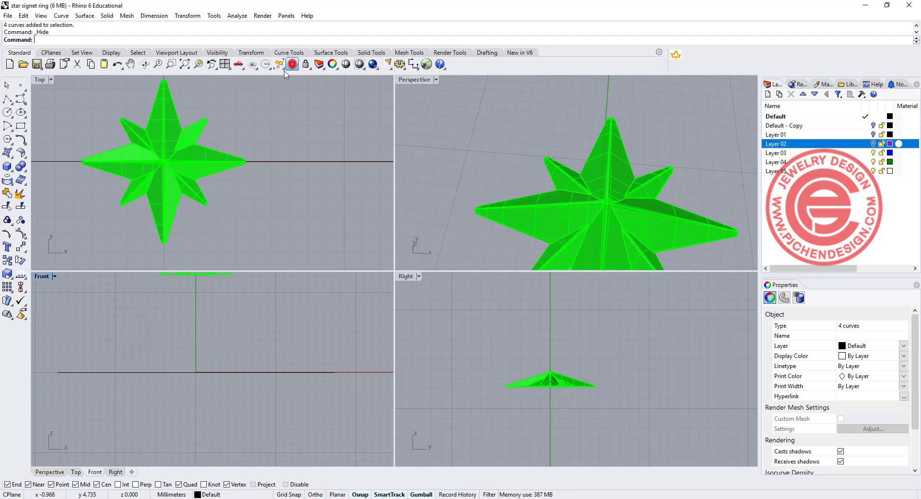
# Create an outline curve of the eight-pointed star from the Top view with MeshOutline
pyautogui.moveTo(218, 185); pyautogui.dragTo(238, 189, button='right')
pyautogui.scroll(2, 229, 149)
pyautogui.scroll(-2, 230, 152)
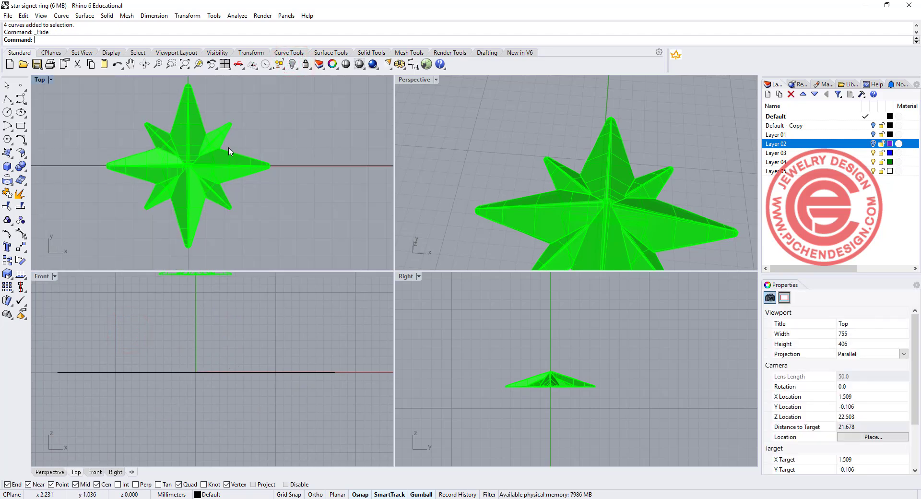
pyautogui.click(226, 145)
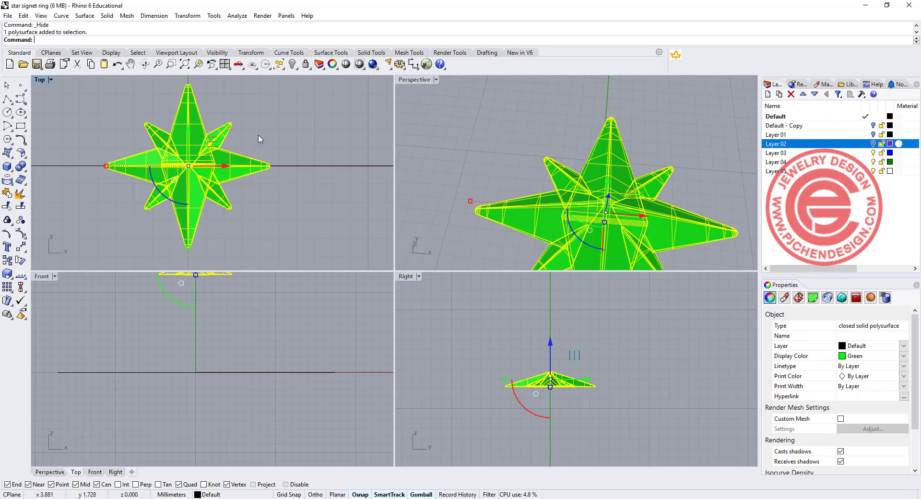
pyautogui.click(270, 148)
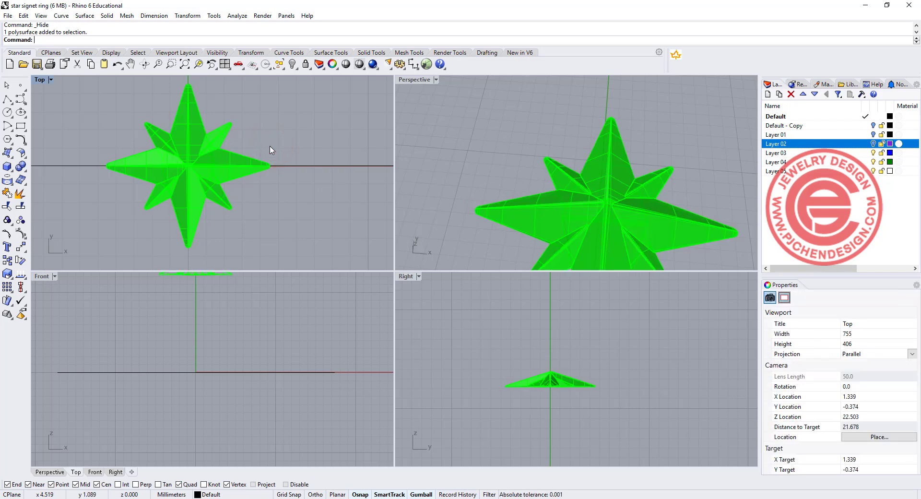
pyautogui.write('Mesh')
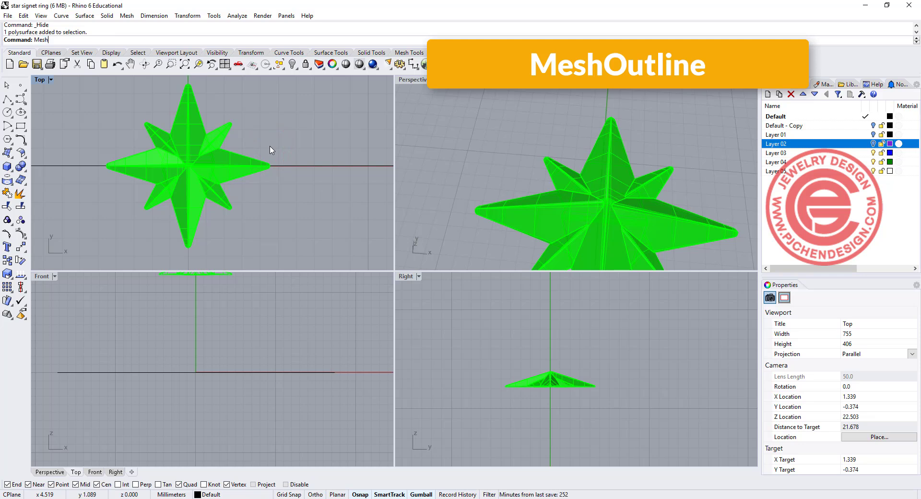
pyautogui.write('Out')
pyautogui.press('Return')
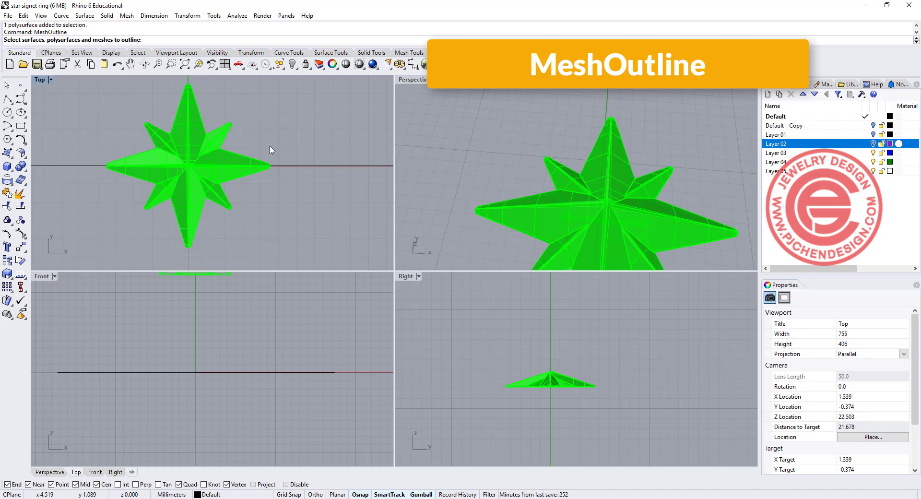
pyautogui.click(227, 155)
pyautogui.press('Return')
# Run Join on the star's outline curve below the solid and display the curve's control points
pyautogui.moveTo(564, 338); pyautogui.dragTo(530, 282, button='right')
pyautogui.scroll(-5, 587, 200)
pyautogui.moveTo(625, 232); pyautogui.dragTo(573, 158, button='right')
pyautogui.scroll(-8, 571, 213)
pyautogui.keyDown('shift'); pyautogui.moveTo(569, 222); pyautogui.dragTo(555, 235, button='right'); pyautogui.keyUp('shift')
pyautogui.scroll(7, 546, 189)
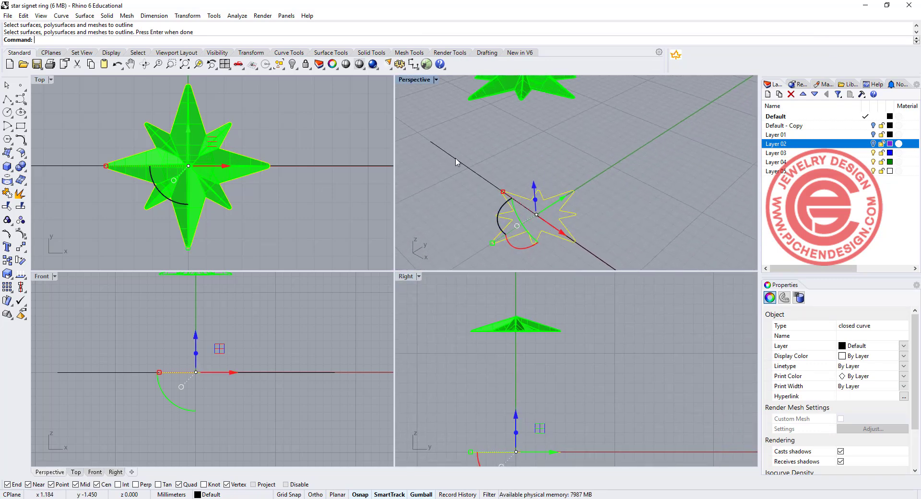
pyautogui.click(8, 194)
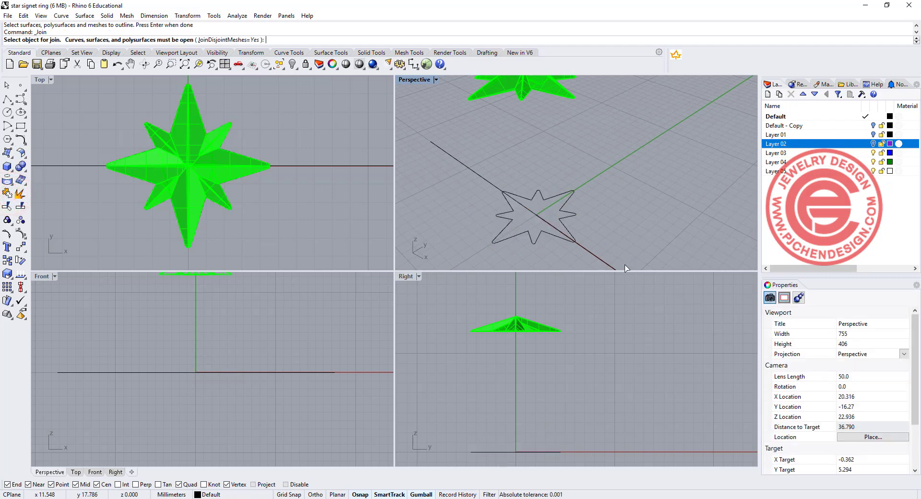
pyautogui.click(569, 207)
pyautogui.press('Return')
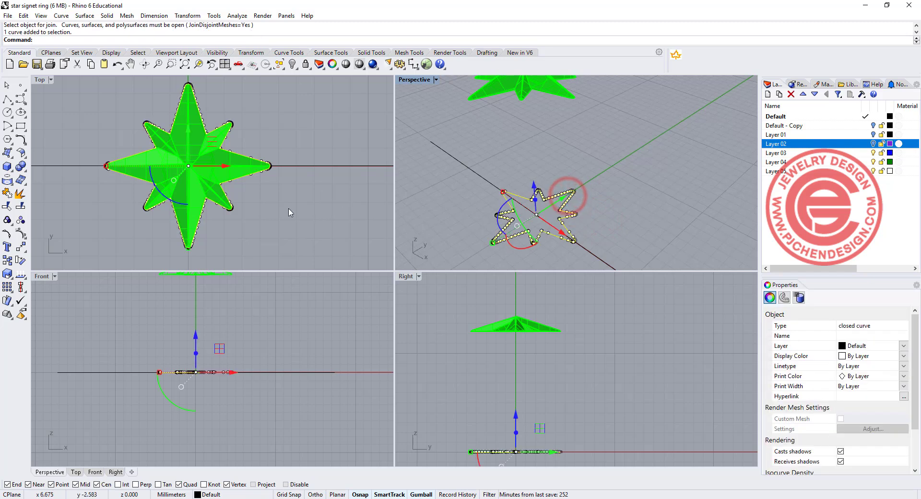
# Move the star's outline curve up in the Front view to just beneath the eight-pointed star
pyautogui.moveTo(222, 315); pyautogui.dragTo(237, 331, button='right')
pyautogui.moveTo(210, 349); pyautogui.dragTo(229, 294)
pyautogui.scroll(8, 208, 316)
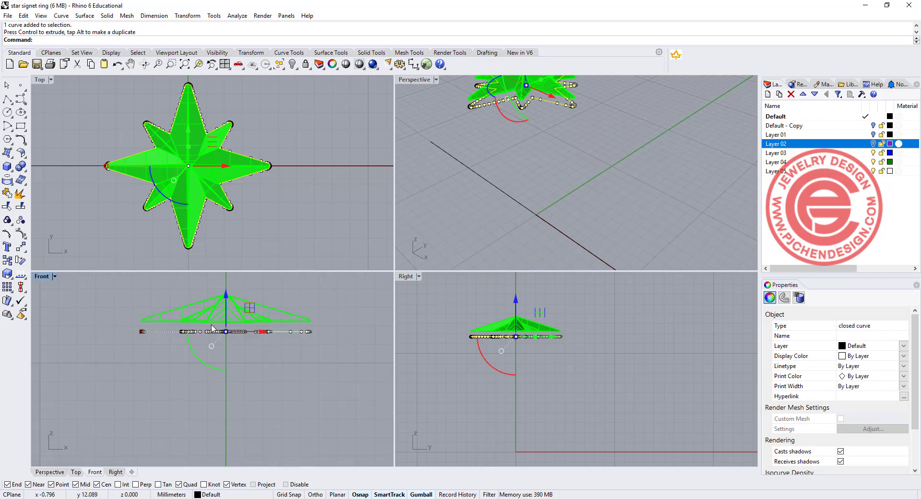
pyautogui.moveTo(224, 348)
pyautogui.mouseDown()
pyautogui.moveTo(223, 336)
pyautogui.moveTo(228, 341)
pyautogui.mouseUp()
# Turn off the control points and bottom-align the outline curve with the star solid at the star's lower tip in the Front view
pyautogui.moveTo(309, 411); pyautogui.dragTo(233, 373)
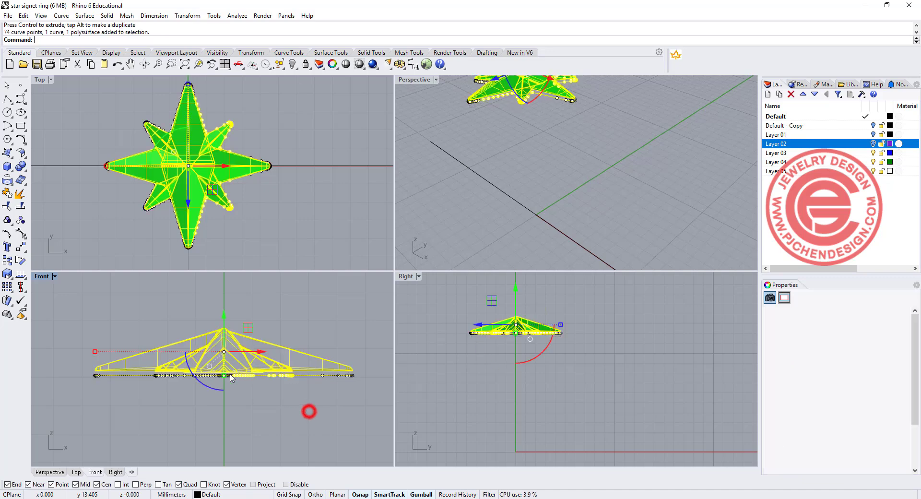
pyautogui.click(22, 286)
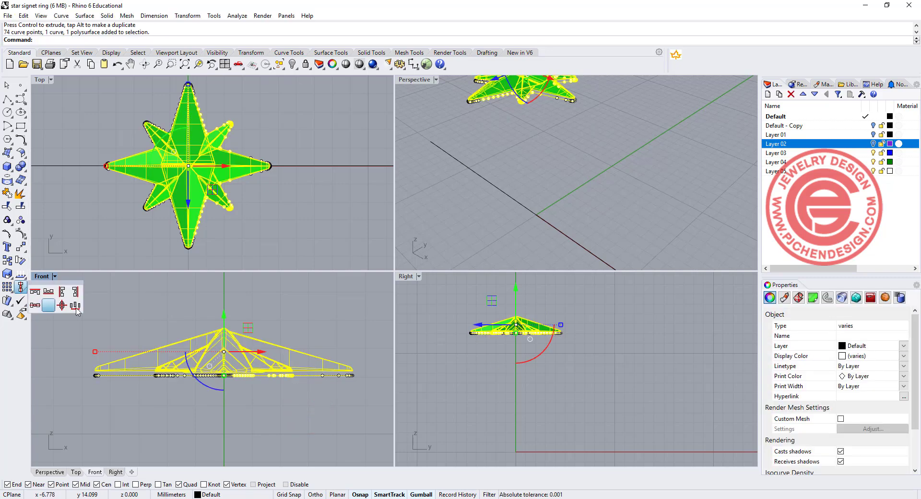
pyautogui.press('Escape')
pyautogui.press('Escape')
pyautogui.moveTo(334, 413); pyautogui.dragTo(249, 360)
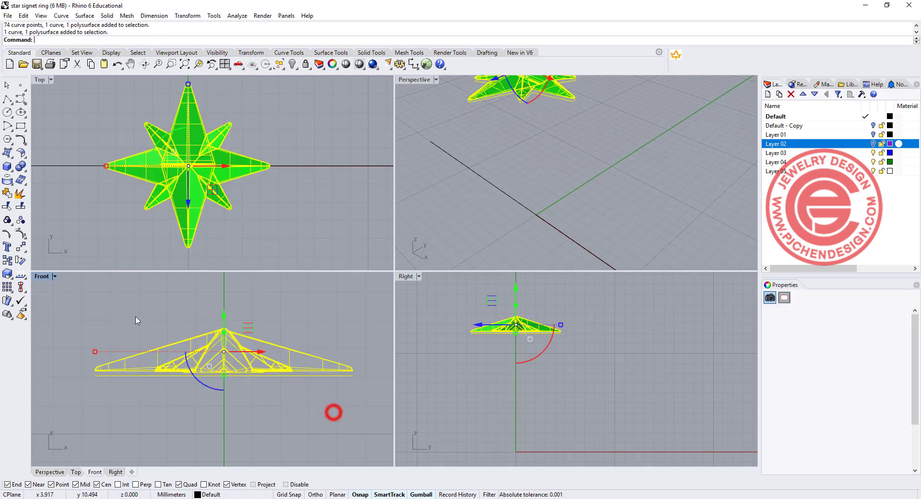
pyautogui.click(22, 286)
pyautogui.click(47, 291)
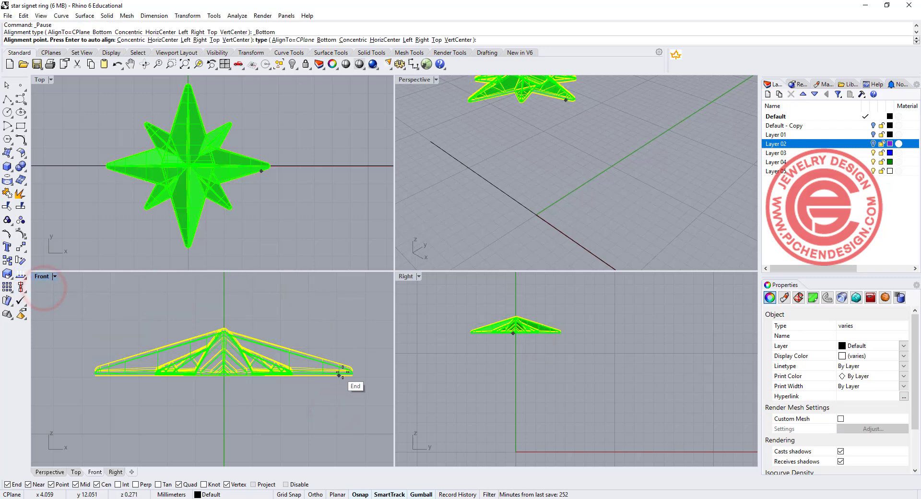
pyautogui.scroll(3, 355, 370)
pyautogui.scroll(2, 355, 370)
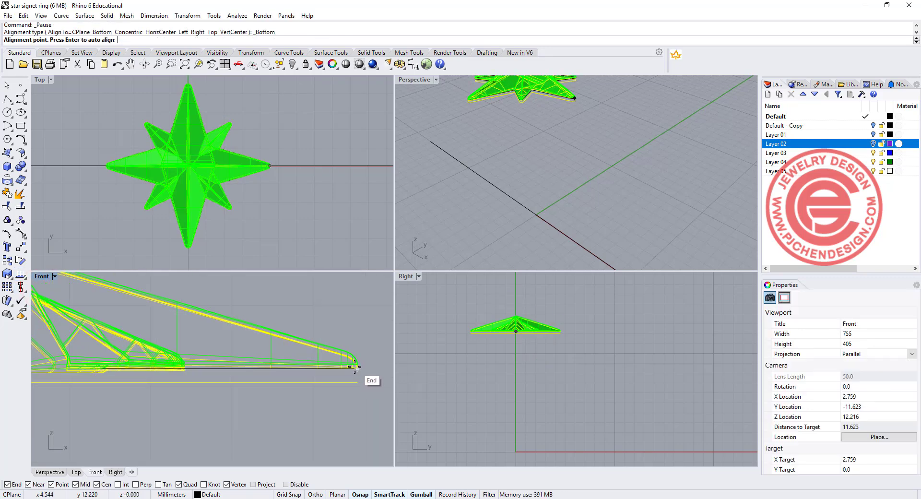
pyautogui.click(354, 367)
pyautogui.click(333, 399)
# Extrude the outline curve upward past the star's peak as a straight solid, with BothSides=No
pyautogui.click(309, 367)
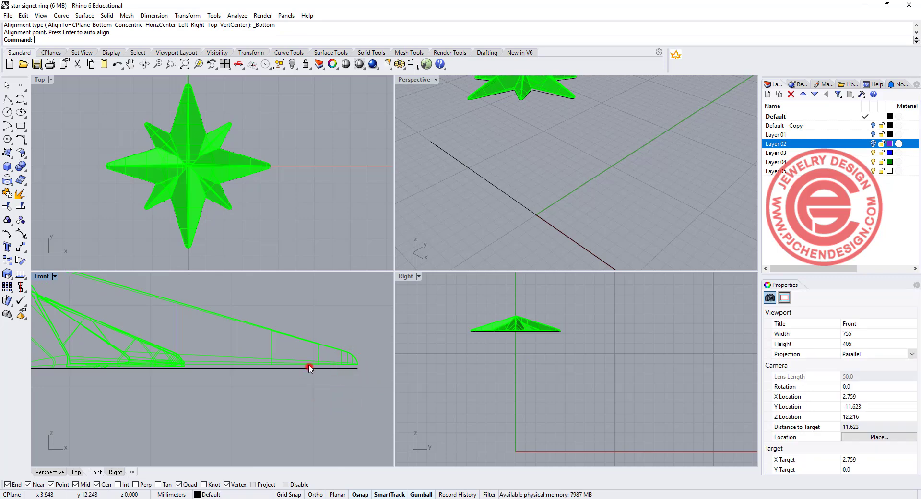
pyautogui.click(335, 393)
pyautogui.scroll(-5, 323, 394)
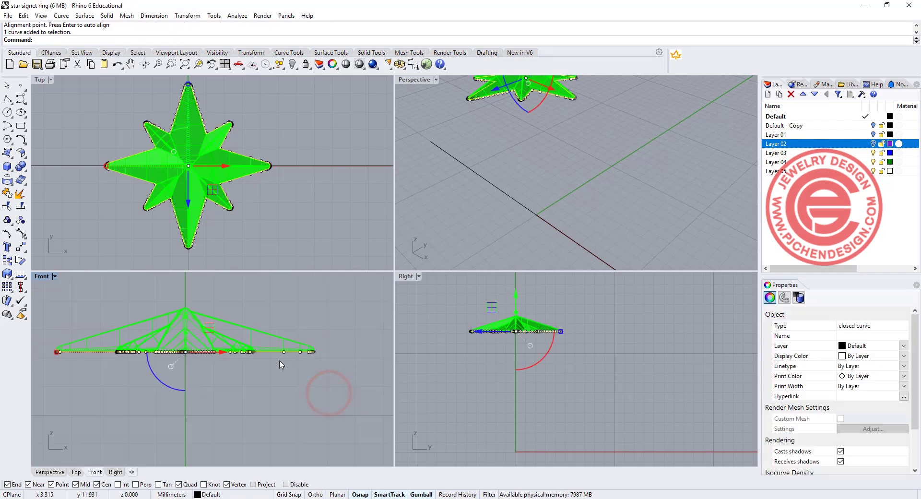
pyautogui.click(107, 16)
pyautogui.moveTo(164, 185)
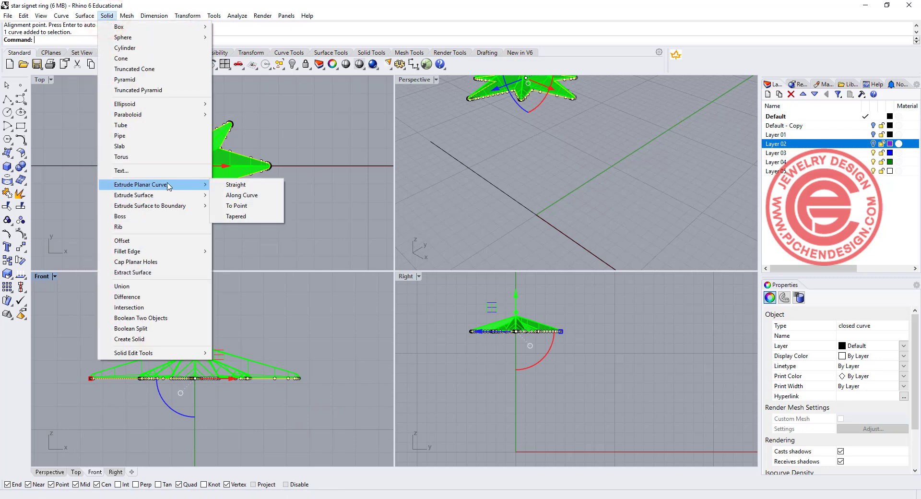
pyautogui.click(233, 185)
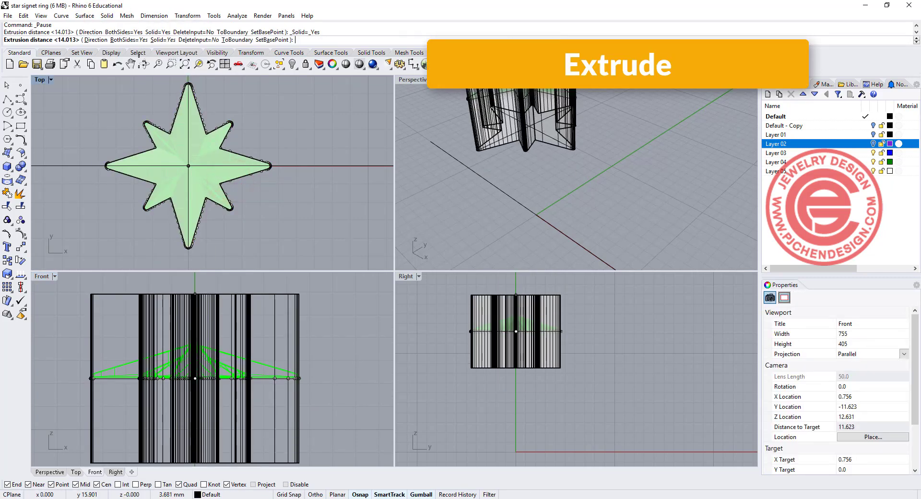
pyautogui.click(127, 41)
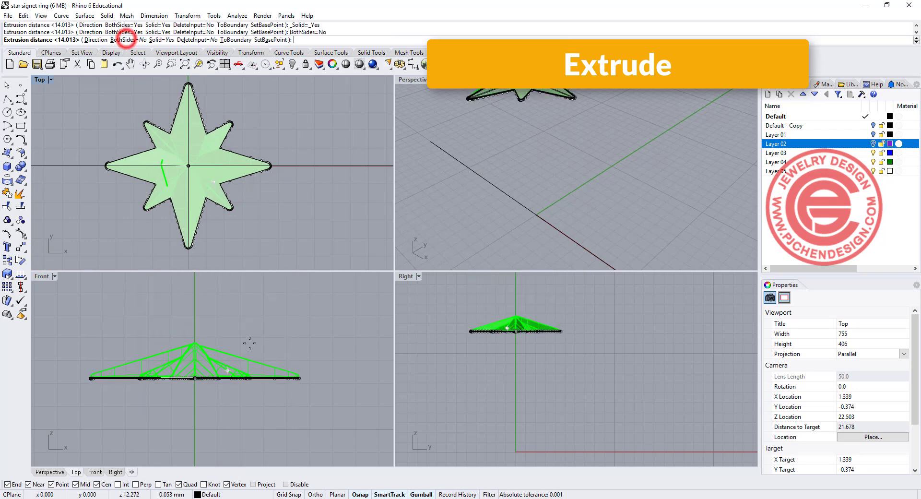
pyautogui.click(282, 323)
pyautogui.click(344, 373)
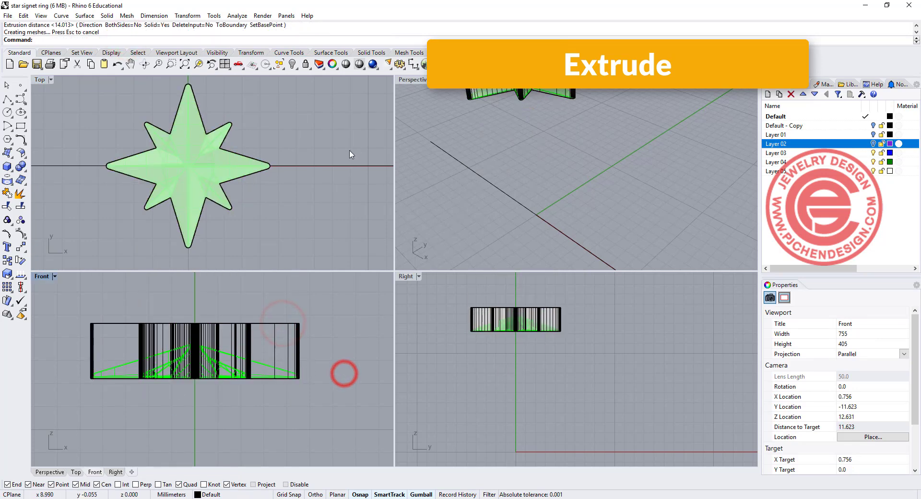
# Show the hidden ring, ray inlay and construction curves together with the star extrusion
pyautogui.click(293, 65)
pyautogui.click(346, 232)
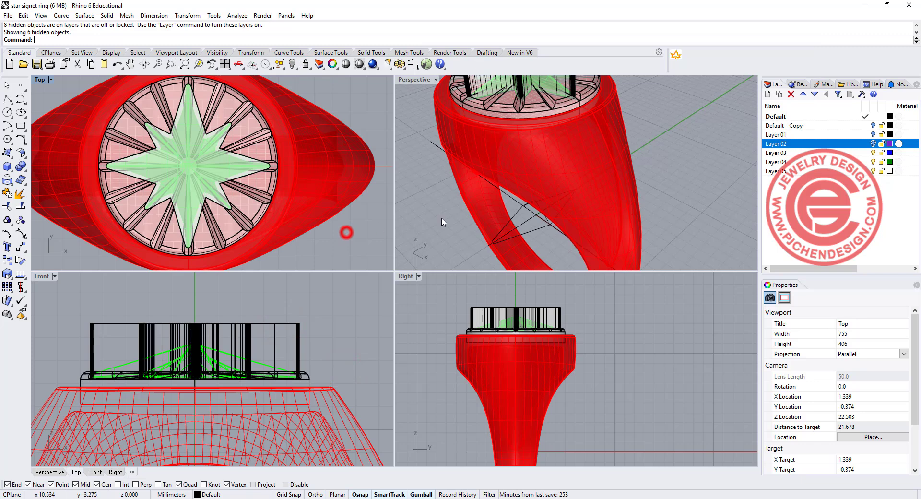
pyautogui.scroll(-3, 551, 132)
pyautogui.moveTo(551, 133); pyautogui.dragTo(623, 146, button='right')
pyautogui.scroll(5, 563, 125)
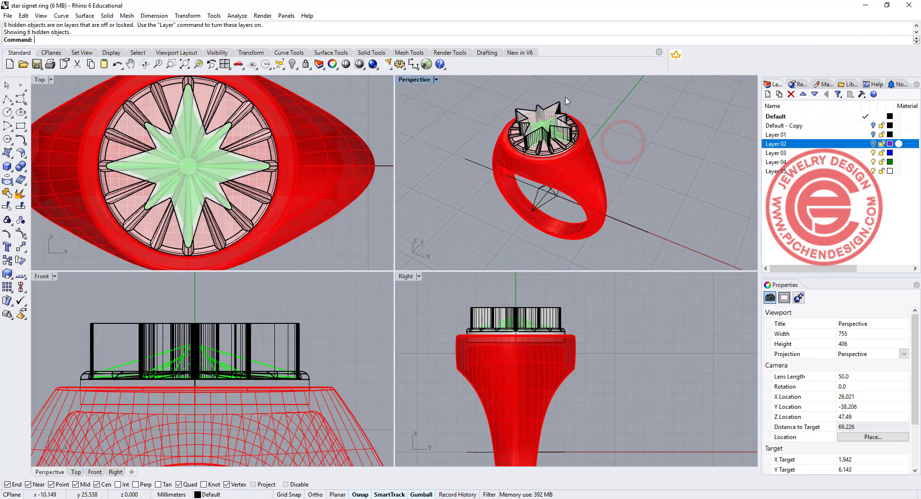
# Hide the star extrusion to inspect how the star sits over the ray inlay, and show the extrusion again
pyautogui.click(552, 114)
pyautogui.click(292, 65)
pyautogui.scroll(6, 501, 200)
pyautogui.scroll(2, 163, 168)
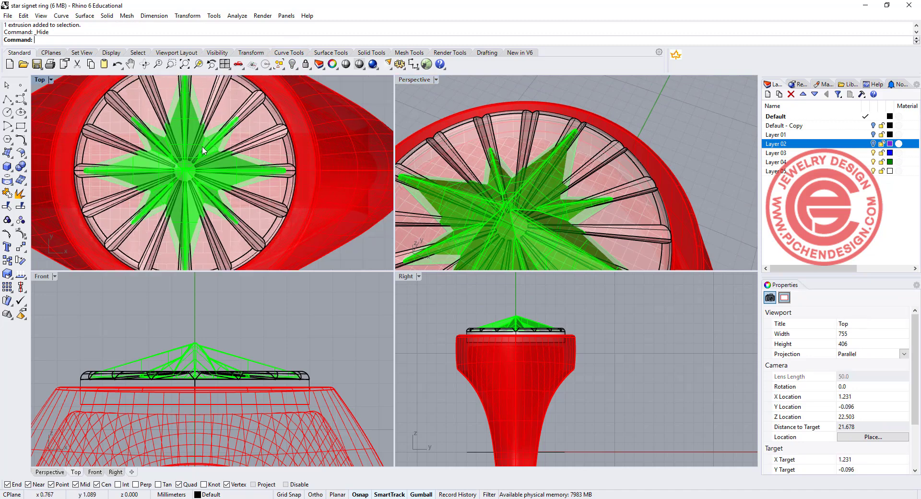
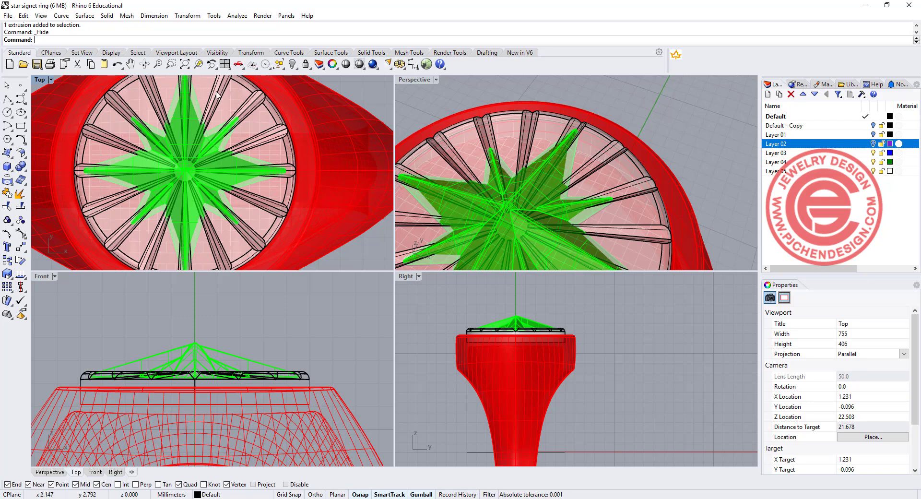
pyautogui.rightClick(292, 64)
# Try to subtract the star extrusion from the round ray inlay with BooleanDifference
pyautogui.moveTo(658, 223); pyautogui.dragTo(640, 189, button='right')
pyautogui.click(24, 167)
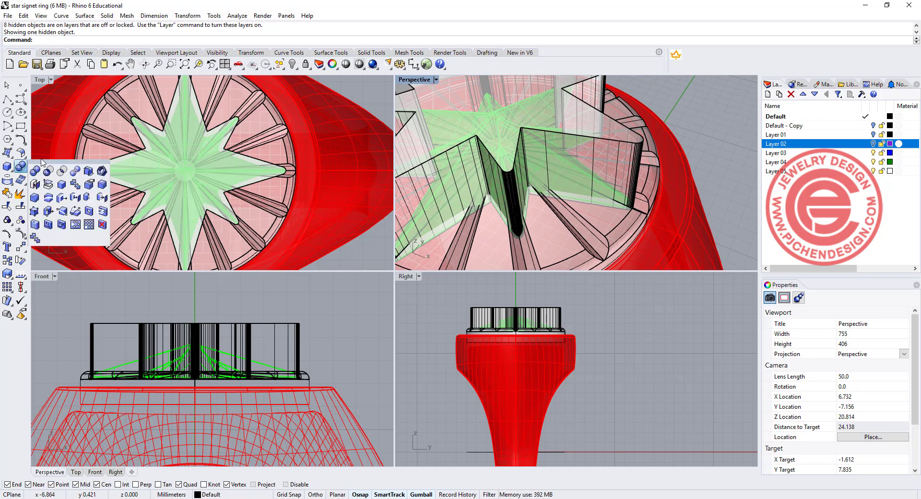
pyautogui.click(49, 172)
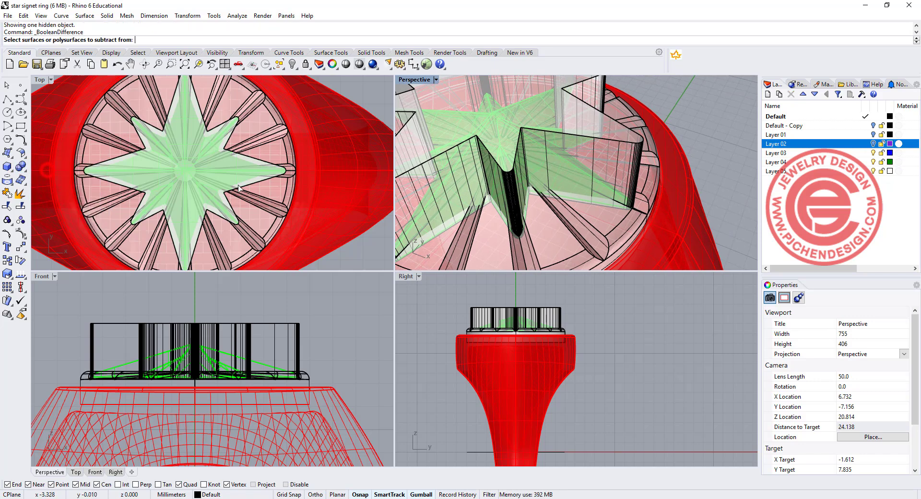
pyautogui.click(600, 237)
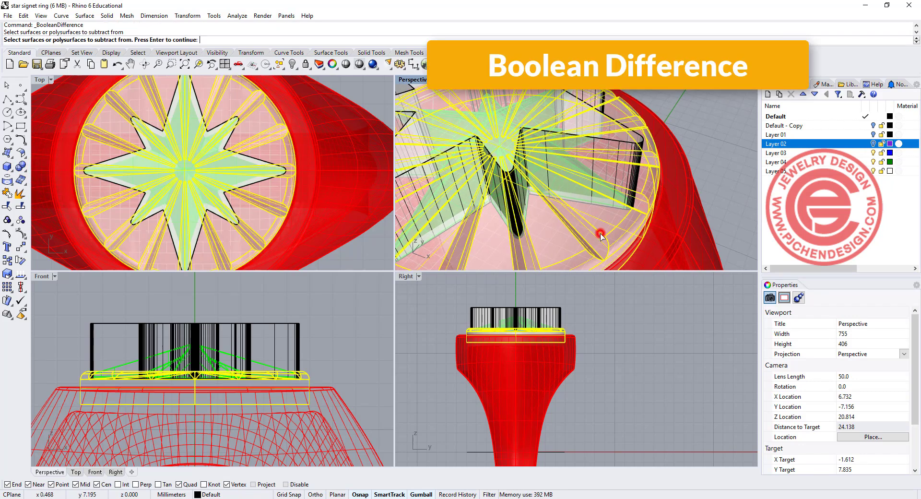
pyautogui.press('Return')
pyautogui.click(619, 140)
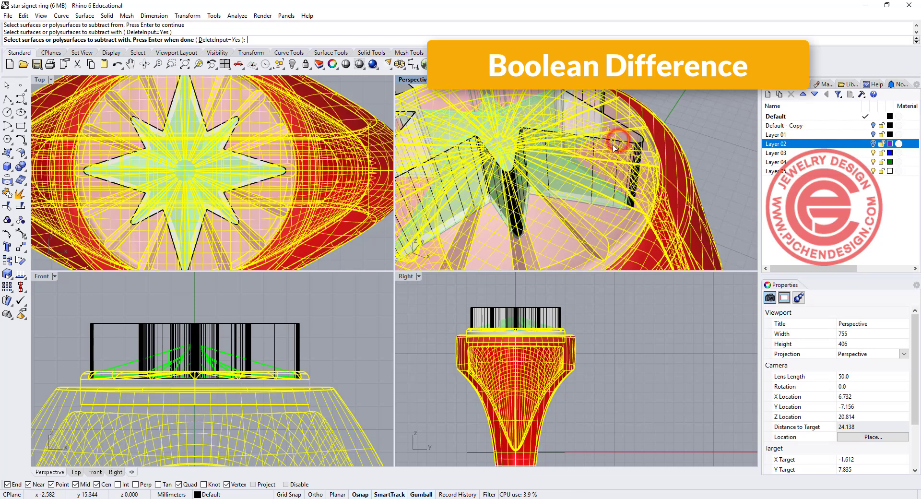
pyautogui.keyDown('ctrl'); pyautogui.click(670, 151); pyautogui.keyUp('ctrl')
pyautogui.click(632, 144)
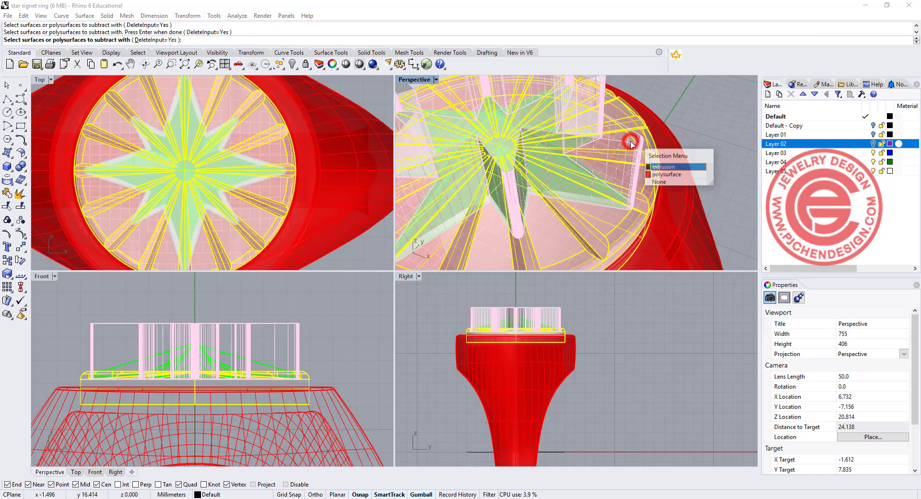
pyautogui.click(664, 167)
pyautogui.press('Return')
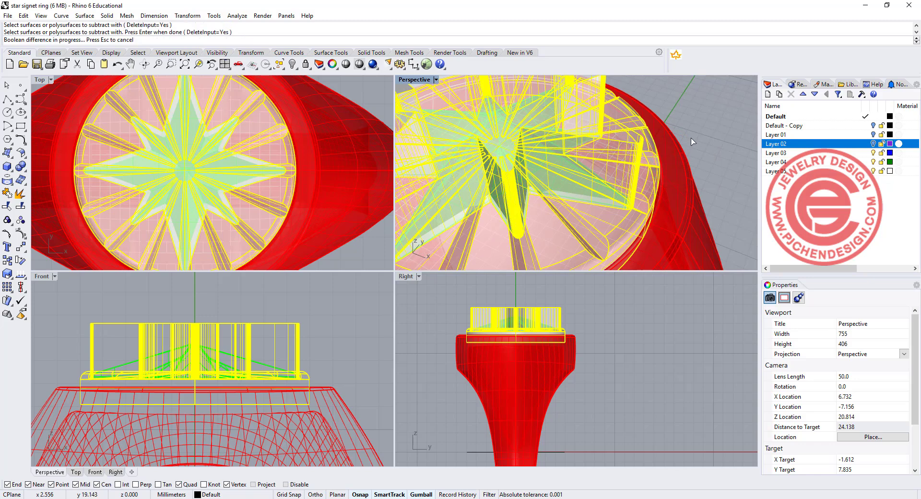
# Retry the Boolean difference between the ray inlay and the star extrusion in the maximized Perspective view
pyautogui.click(20, 166)
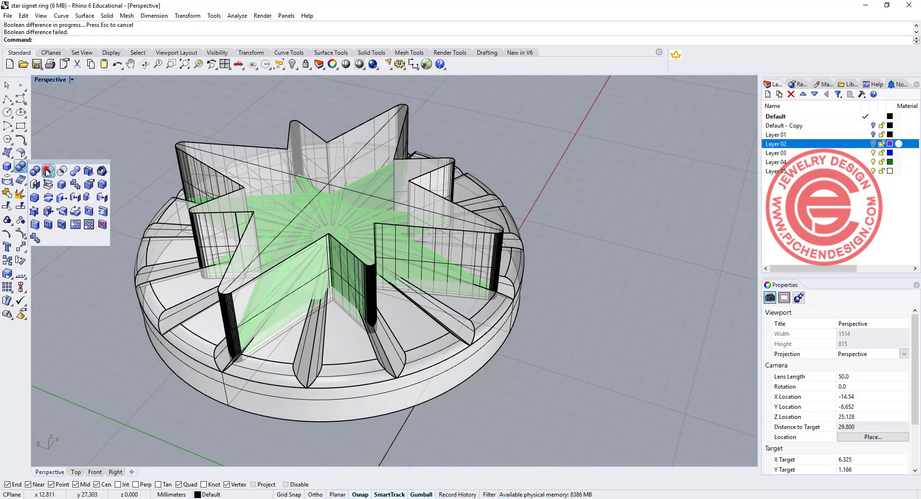
pyautogui.click(47, 171)
pyautogui.click(510, 277)
pyautogui.rightClick(501, 271)
pyautogui.click(496, 264)
pyautogui.rightClick(503, 257)
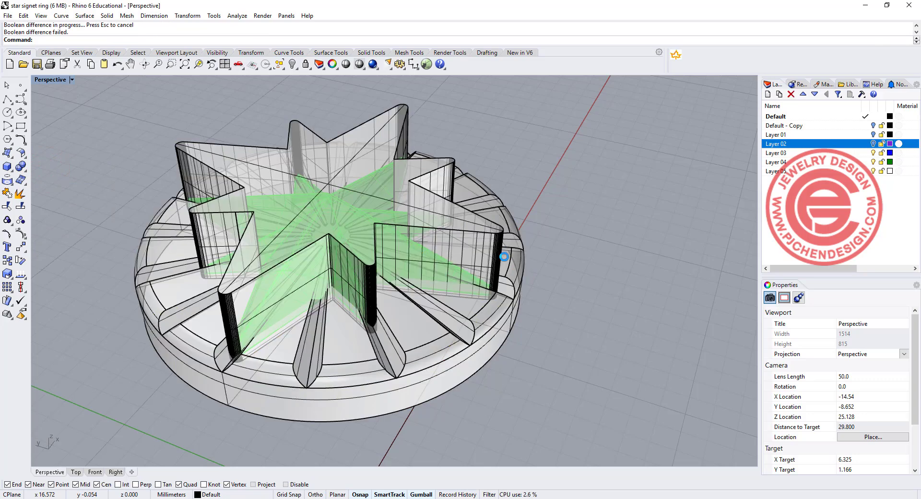
# Check the object types of the ray inlay and the star extrusion and examine where the star tips meet the inlay's rays
pyautogui.moveTo(528, 281); pyautogui.dragTo(560, 278, button='right')
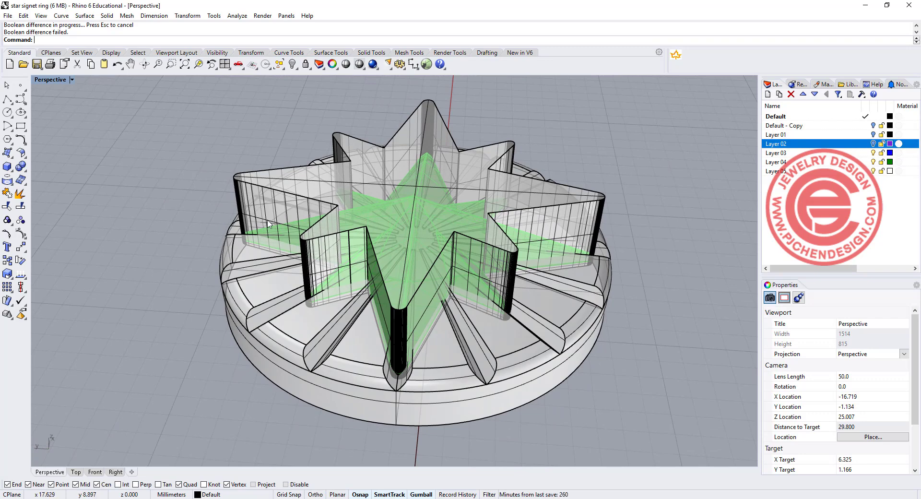
pyautogui.moveTo(361, 162); pyautogui.dragTo(541, 252, button='right')
pyautogui.scroll(3, 491, 202)
pyautogui.click(512, 176)
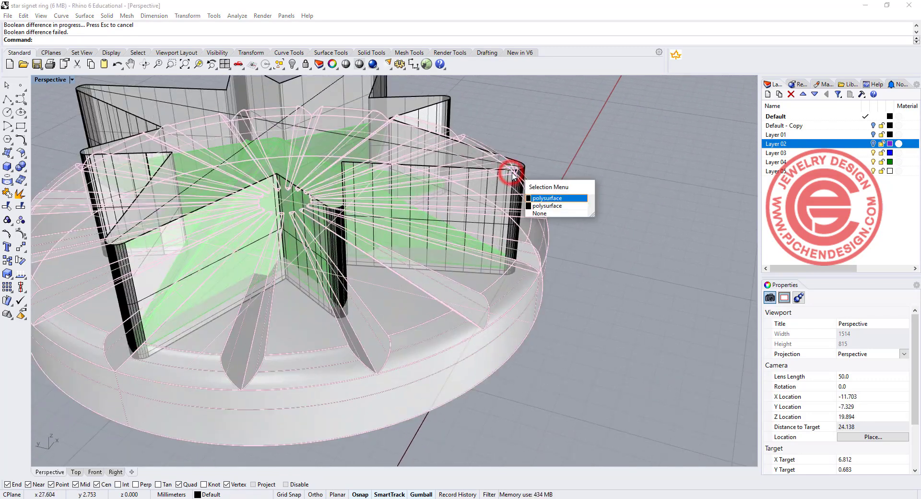
pyautogui.click(547, 198)
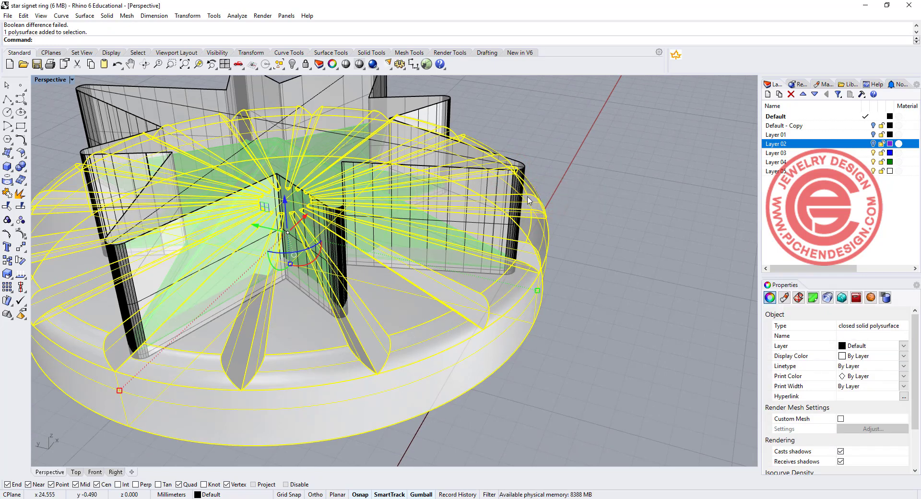
pyautogui.click(523, 168)
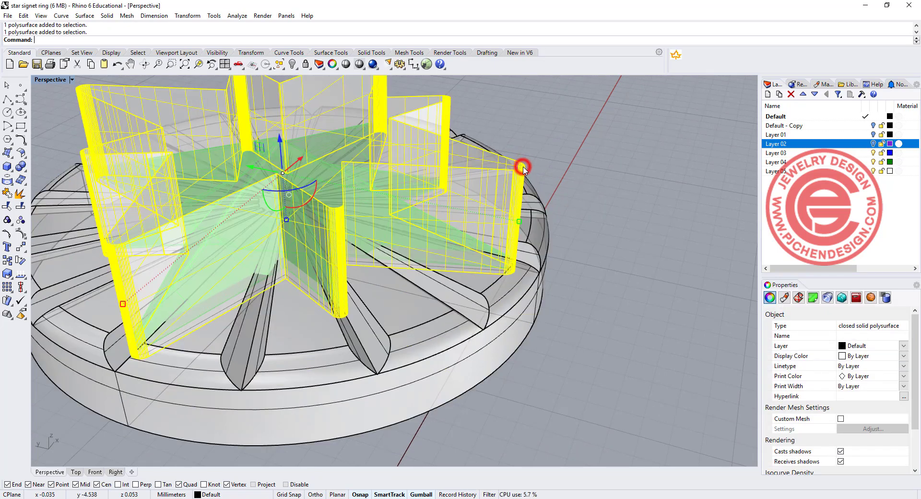
pyautogui.click(619, 201)
pyautogui.scroll(-5, 494, 138)
pyautogui.moveTo(493, 144); pyautogui.dragTo(541, 214, button='right')
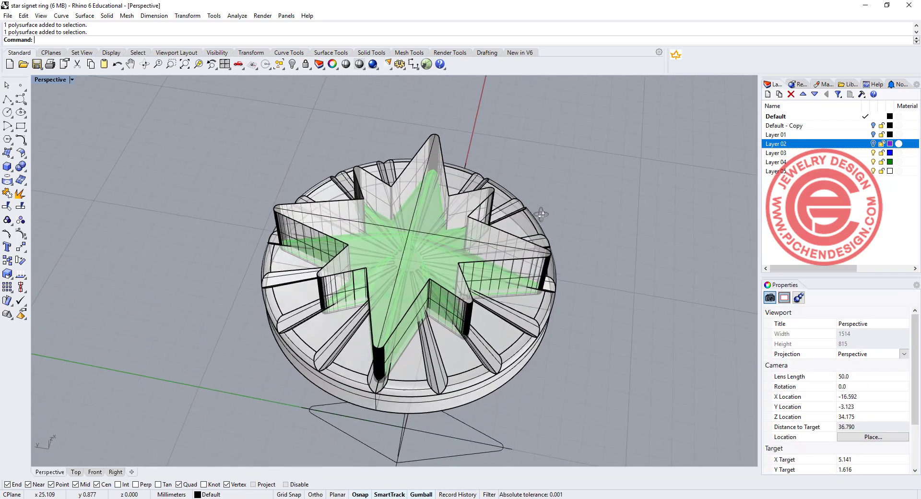
pyautogui.scroll(5, 444, 304)
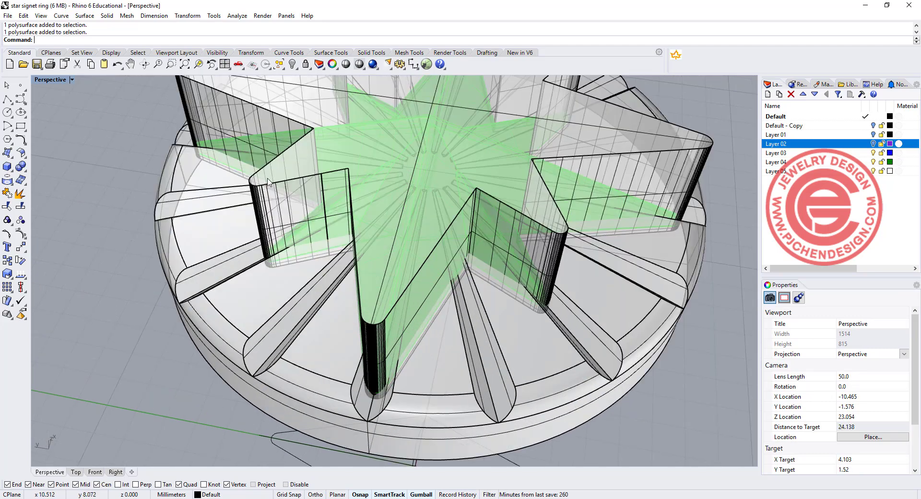
pyautogui.scroll(-6, 657, 178)
pyautogui.moveTo(657, 210); pyautogui.dragTo(585, 193, button='right')
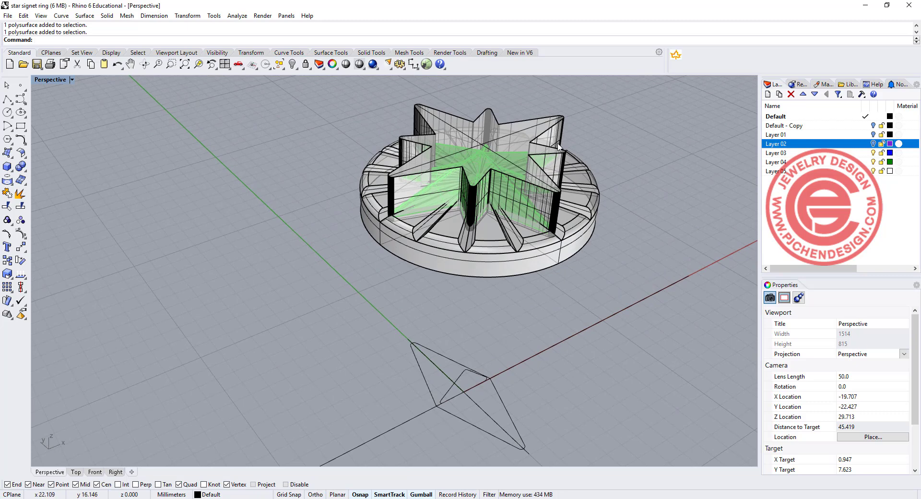
# Delete the star extrusion and hide the round ray inlay
pyautogui.click(562, 124)
pyautogui.press('Delete')
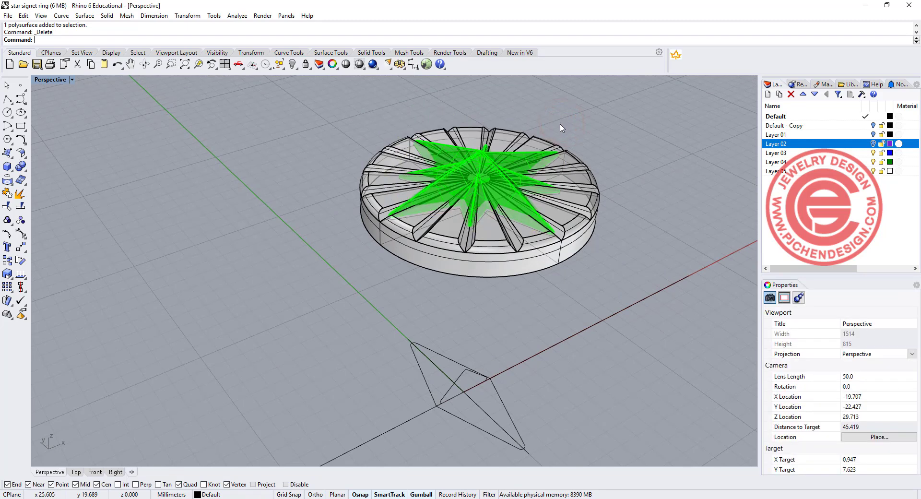
pyautogui.click(554, 249)
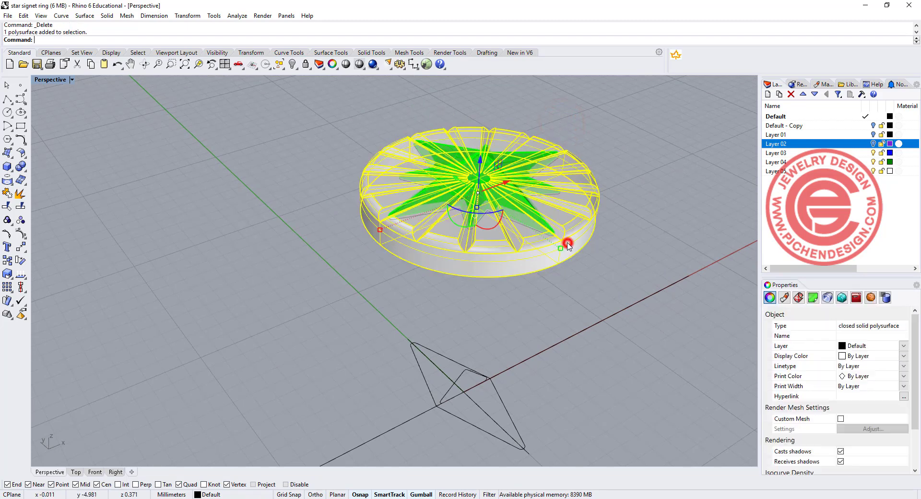
pyautogui.click(291, 64)
# Select the star's outline curve and examine its control points and fit around the rounded star tips
pyautogui.click(470, 230)
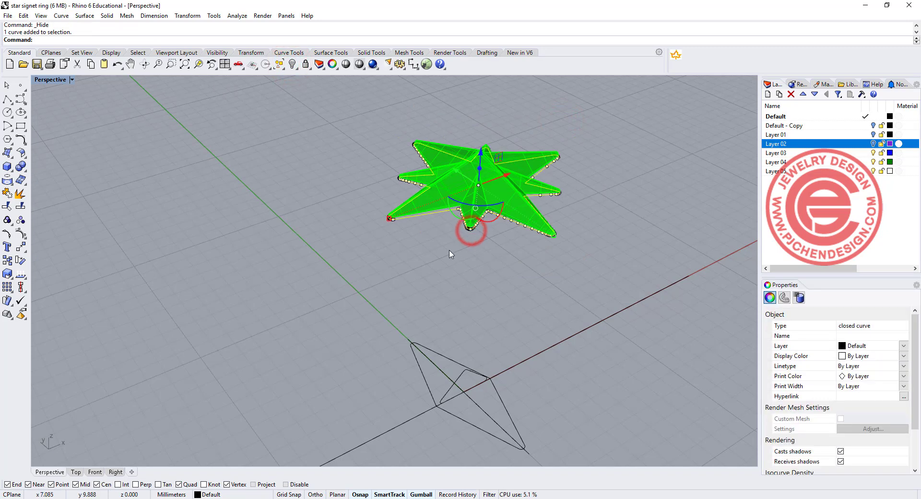
pyautogui.scroll(6, 502, 234)
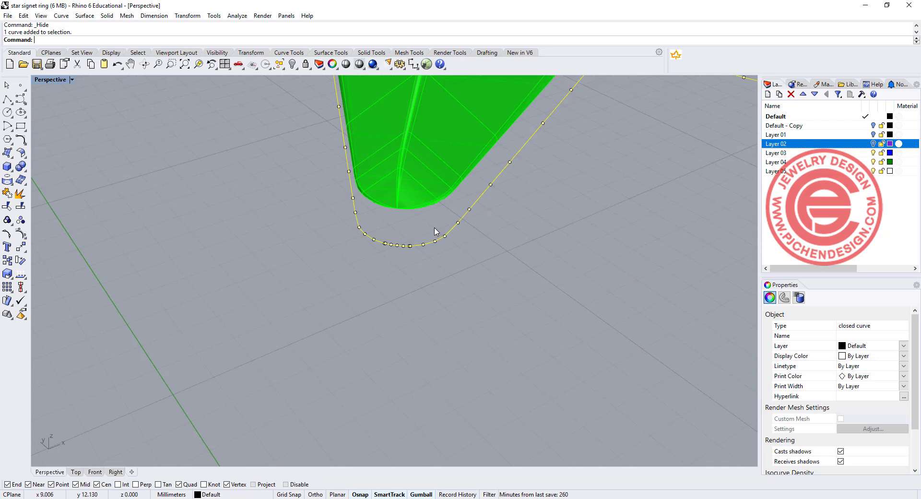
pyautogui.scroll(3, 436, 232)
pyautogui.scroll(3, 442, 262)
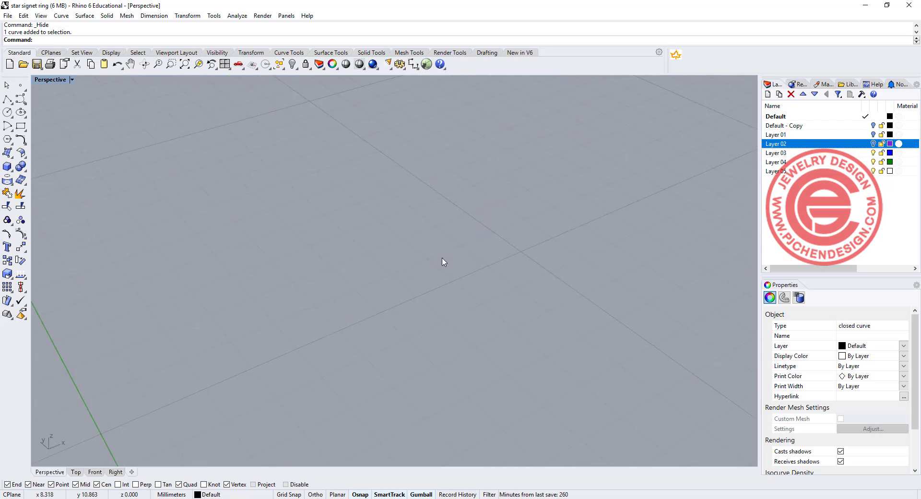
pyautogui.scroll(-3, 440, 260)
pyautogui.scroll(2, 436, 244)
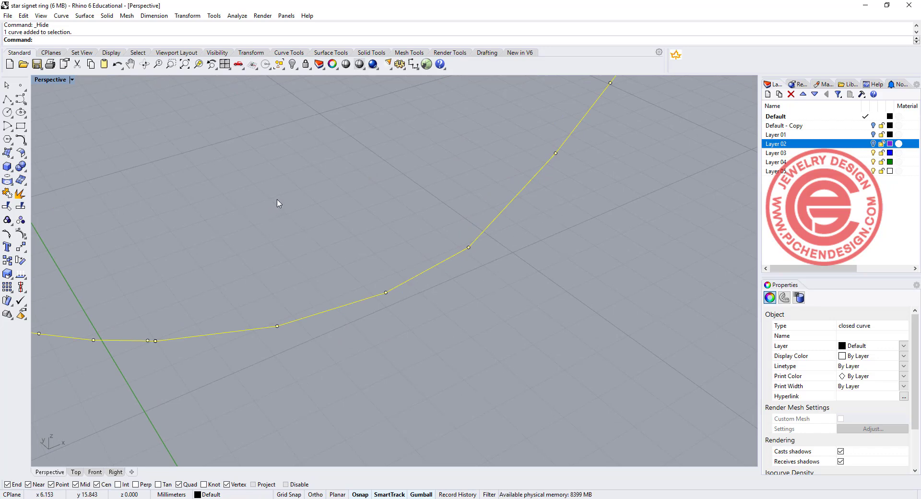
pyautogui.scroll(-8, 277, 200)
pyautogui.moveTo(238, 161); pyautogui.dragTo(344, 247, button='right')
pyautogui.scroll(5, 364, 252)
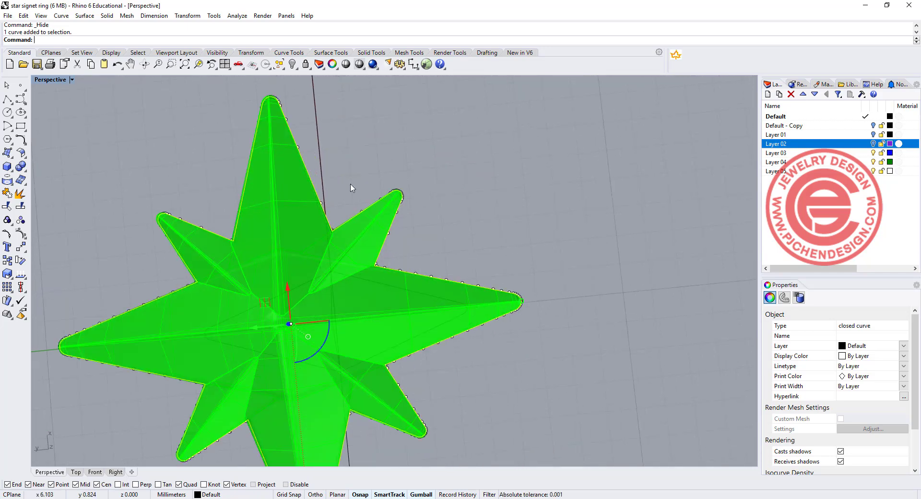
pyautogui.scroll(10, 413, 212)
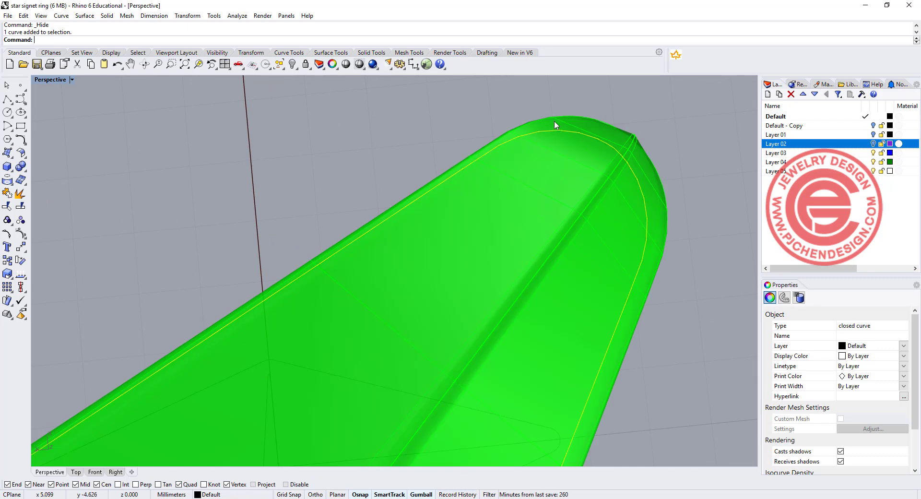
pyautogui.scroll(-4, 554, 137)
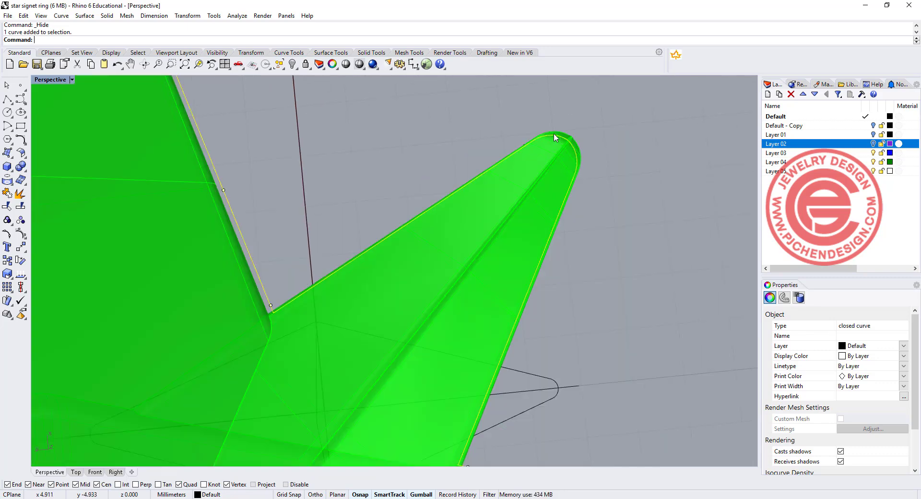
pyautogui.scroll(4, 558, 146)
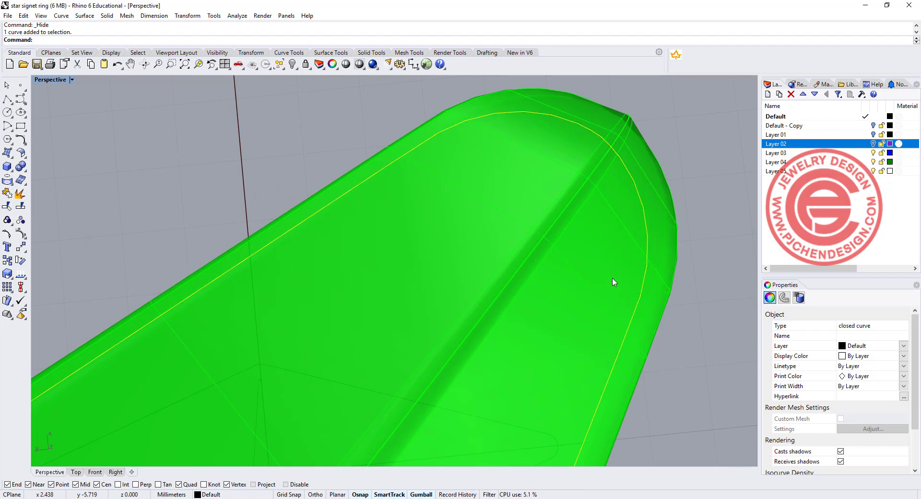
pyautogui.scroll(-4, 612, 281)
pyautogui.scroll(-4, 611, 275)
pyautogui.moveTo(574, 310); pyautogui.dragTo(502, 269, button='right')
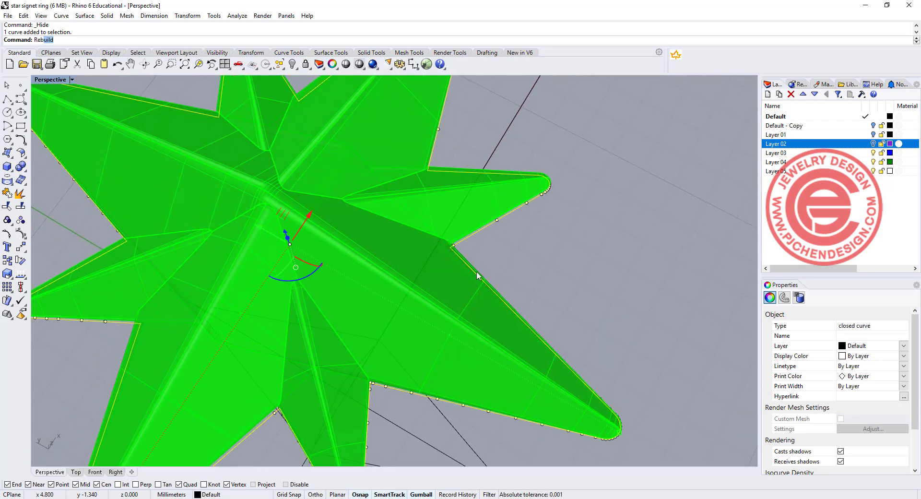
# Rebuild the star's outline curve with 310 points and degree 3, deleting the input, and check its fit at the tips
pyautogui.press('Return')
pyautogui.moveTo(594, 280); pyautogui.dragTo(614, 172)
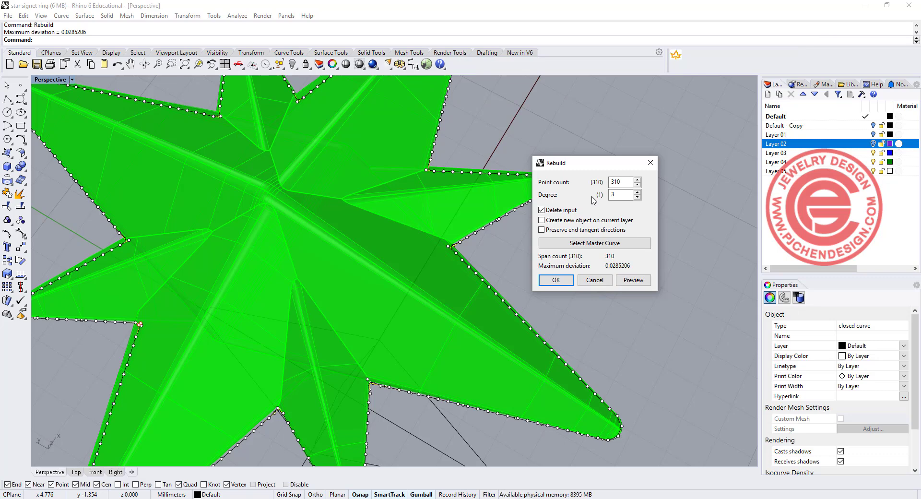
pyautogui.doubleClick(625, 182)
pyautogui.doubleClick(618, 194)
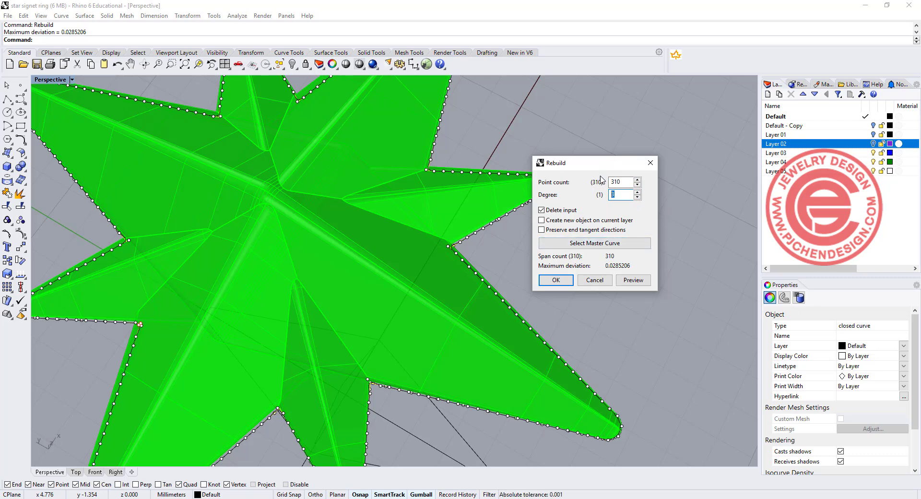
pyautogui.click(556, 280)
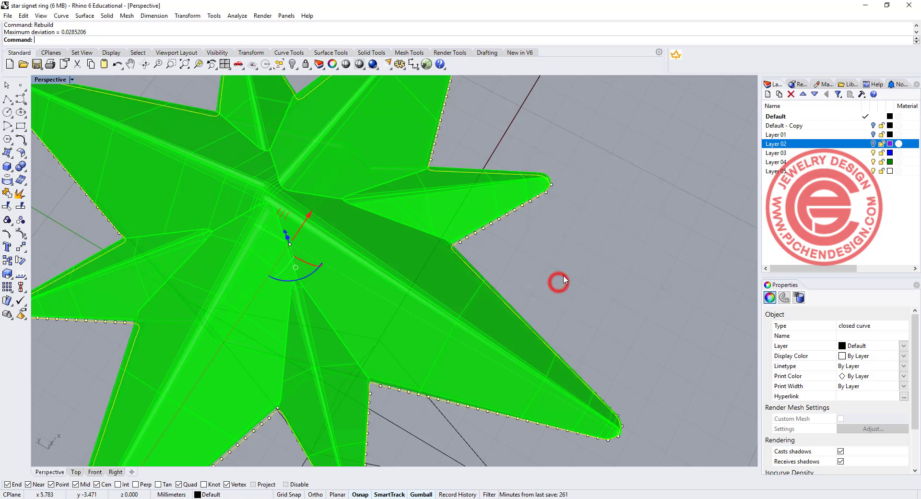
pyautogui.click(590, 238)
pyautogui.scroll(5, 545, 203)
pyautogui.scroll(2, 544, 200)
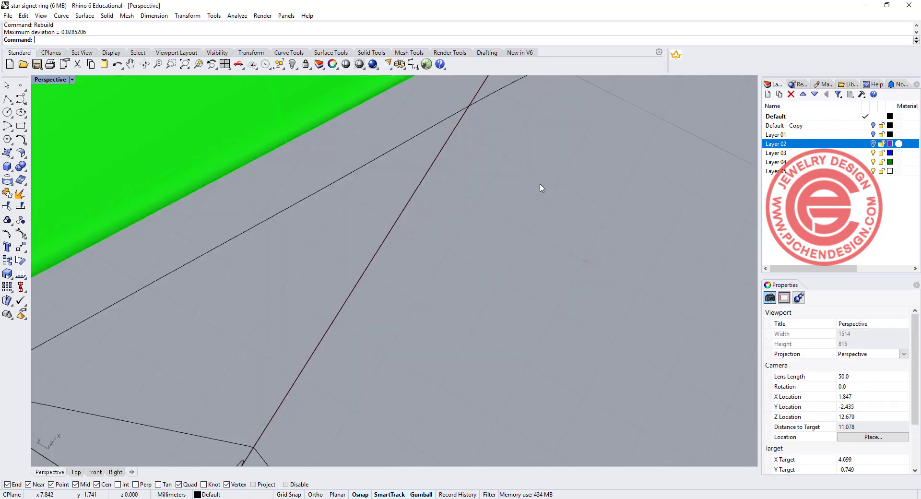
pyautogui.scroll(-4, 540, 183)
pyautogui.moveTo(539, 184); pyautogui.dragTo(536, 174, button='right')
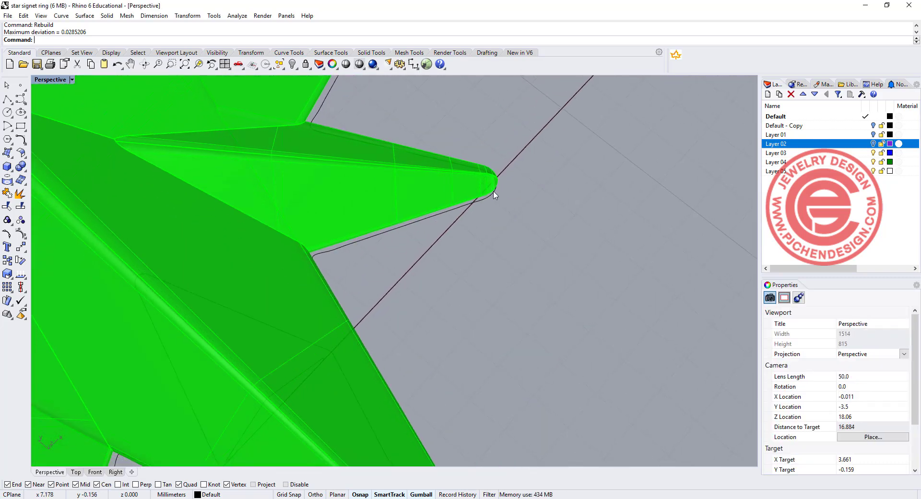
pyautogui.scroll(2, 494, 197)
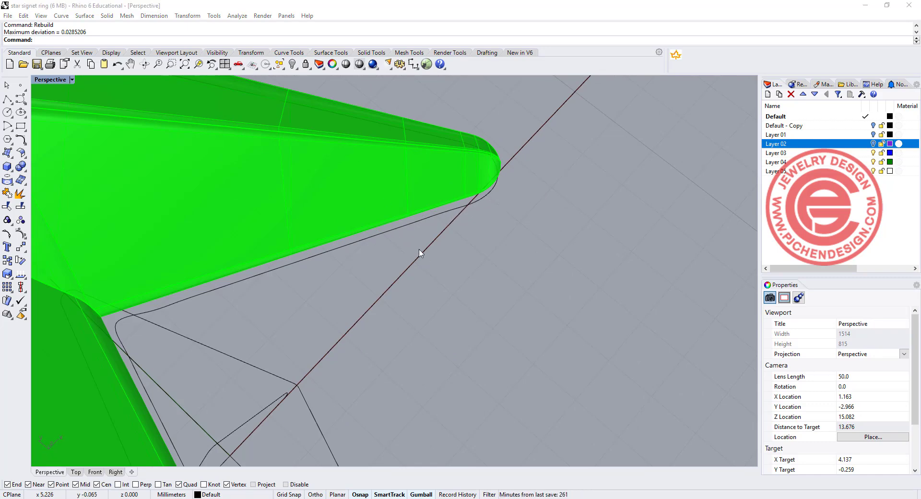
# Extrude the rebuilt star outline straight up as a solid reaching slightly above the star's peak
pyautogui.click(464, 257)
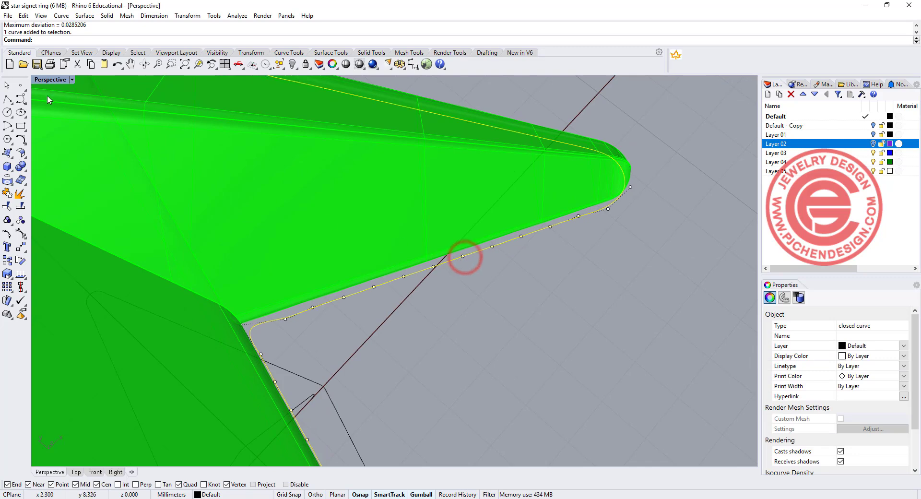
pyautogui.doubleClick(60, 80)
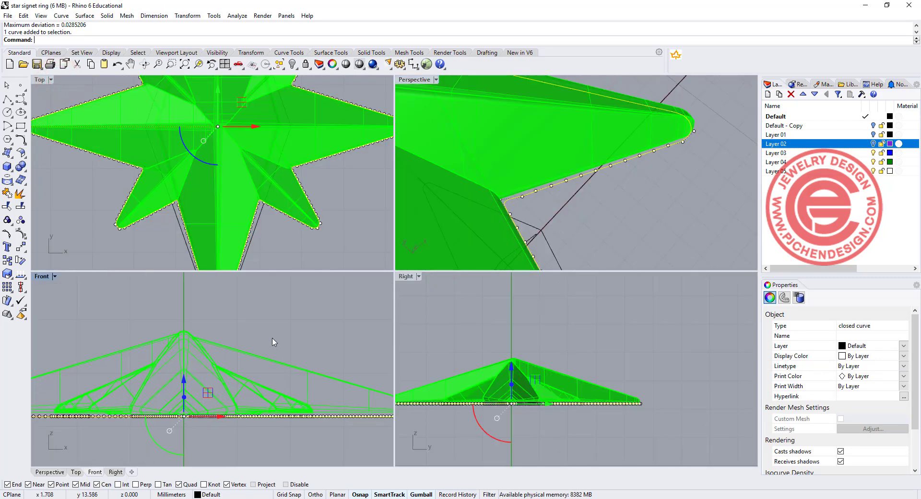
pyautogui.scroll(-2, 235, 323)
pyautogui.click(81, 17)
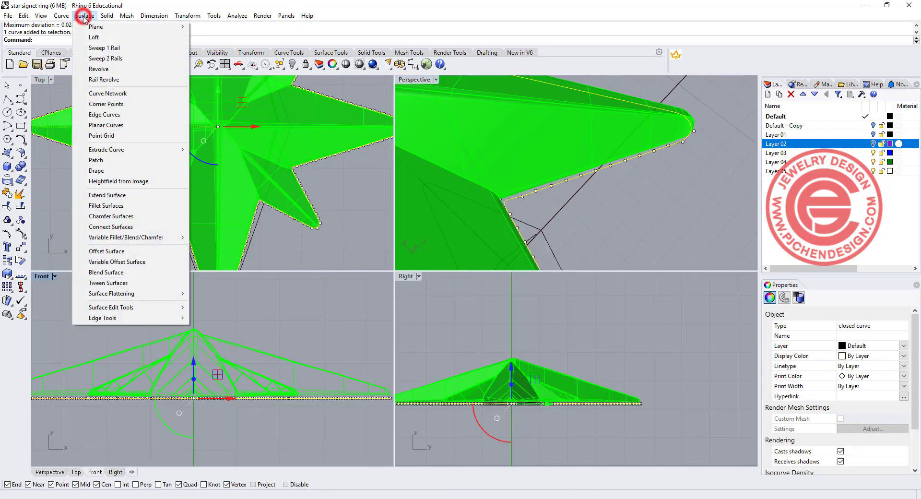
pyautogui.moveTo(164, 193)
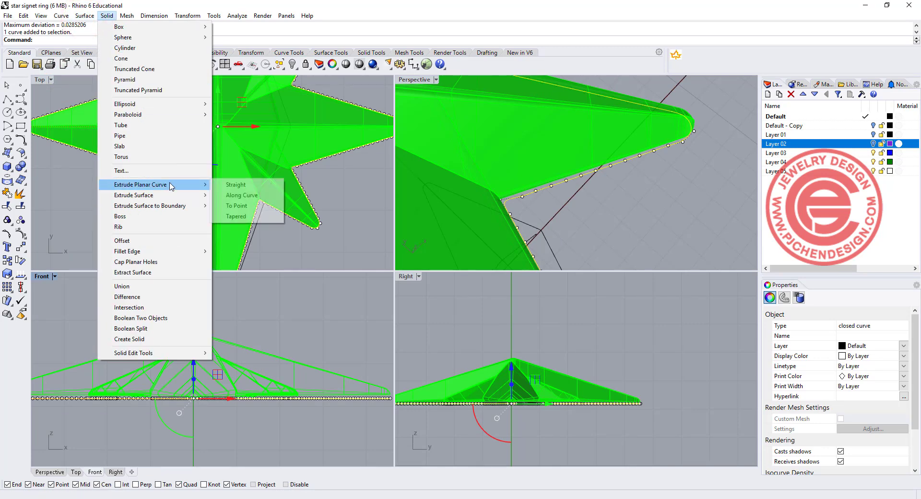
pyautogui.click(233, 184)
pyautogui.click(298, 321)
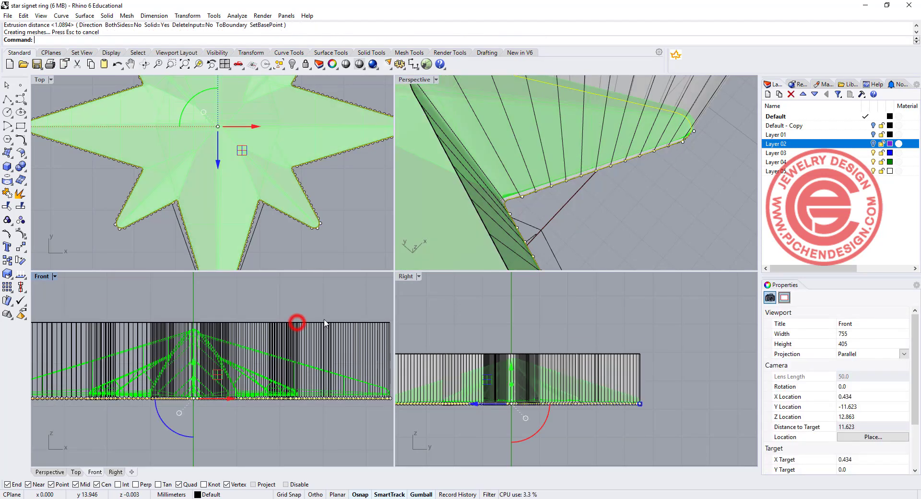
# Show the hidden ray inlay and ring body again around the star extrusion
pyautogui.rightClick(294, 67)
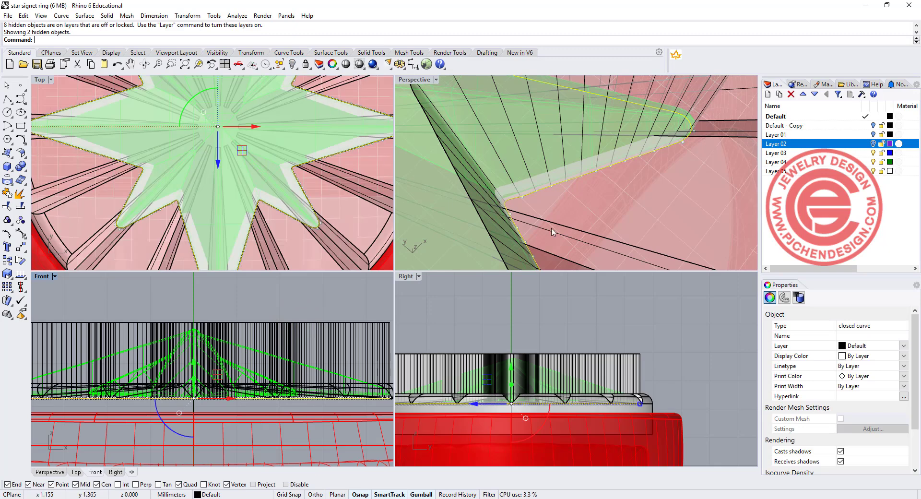
pyautogui.scroll(-12, 650, 226)
pyautogui.moveTo(650, 226); pyautogui.dragTo(641, 189, button='right')
pyautogui.click(714, 180)
pyautogui.scroll(3, 646, 180)
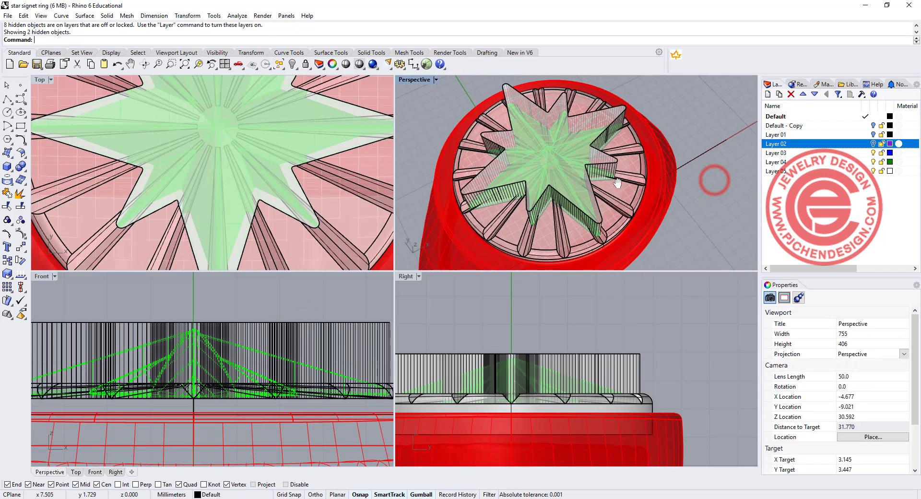
# Subtract the star extrusion from the round ray inlay with BooleanDifference
pyautogui.click(23, 169)
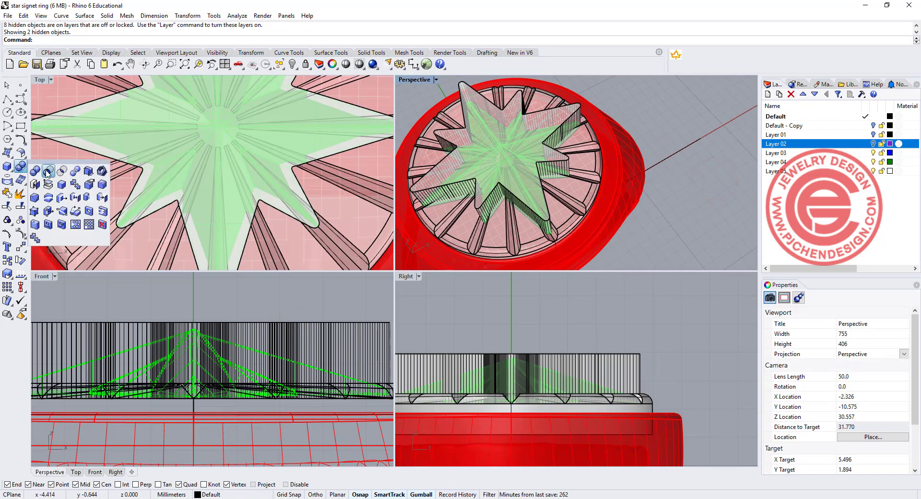
pyautogui.click(47, 171)
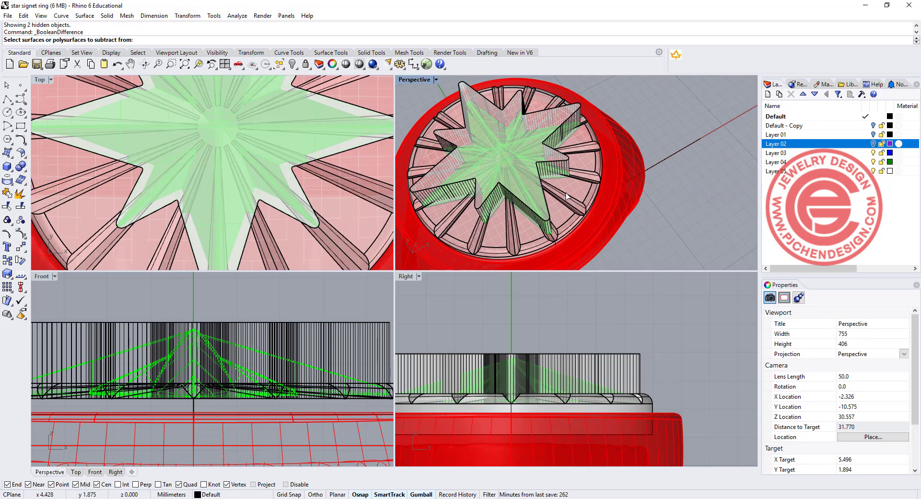
pyautogui.scroll(3, 570, 182)
pyautogui.click(594, 166)
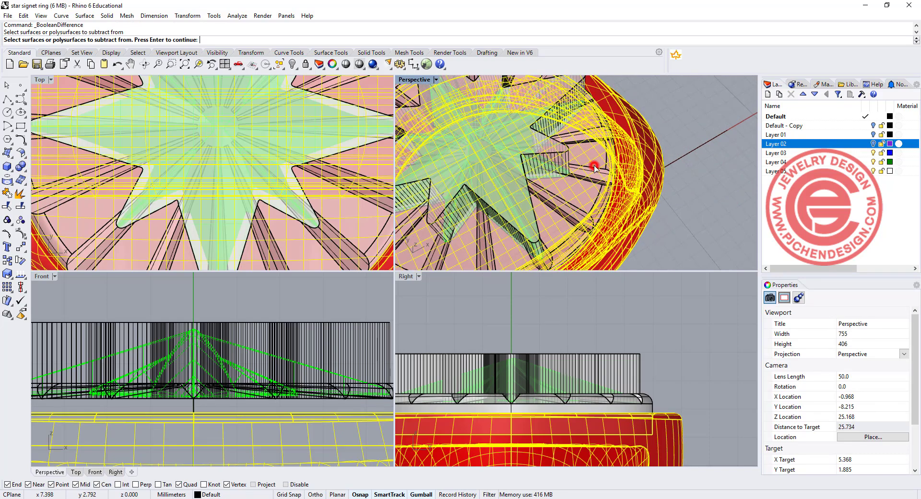
pyautogui.click(593, 167)
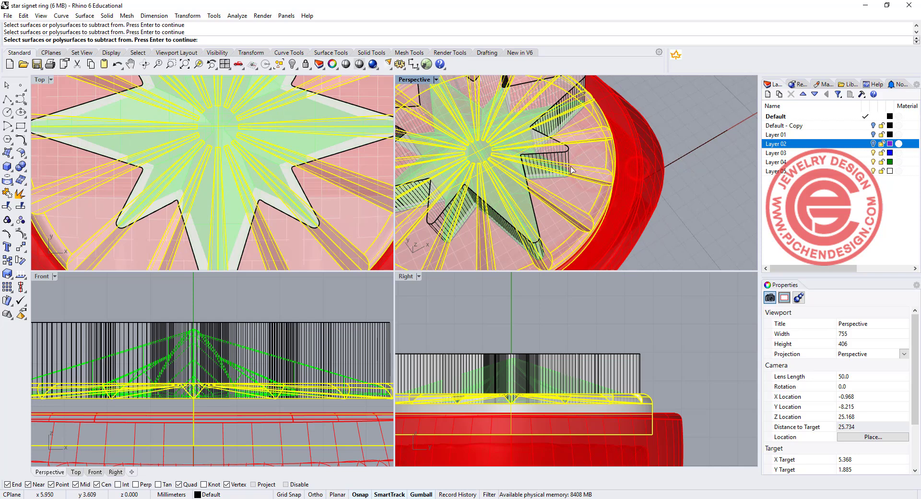
pyautogui.click(570, 162)
pyautogui.press('Return')
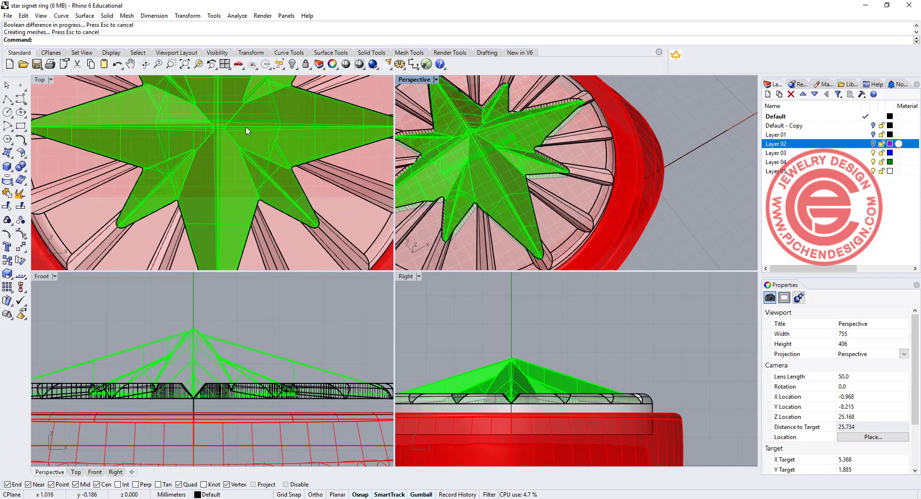
# Inspect the star seated in the cut ray inlay and the whole ring from several angles
pyautogui.scroll(-3, 266, 139)
pyautogui.moveTo(307, 146); pyautogui.dragTo(302, 163, button='right')
pyautogui.moveTo(551, 206); pyautogui.dragTo(513, 188, button='right')
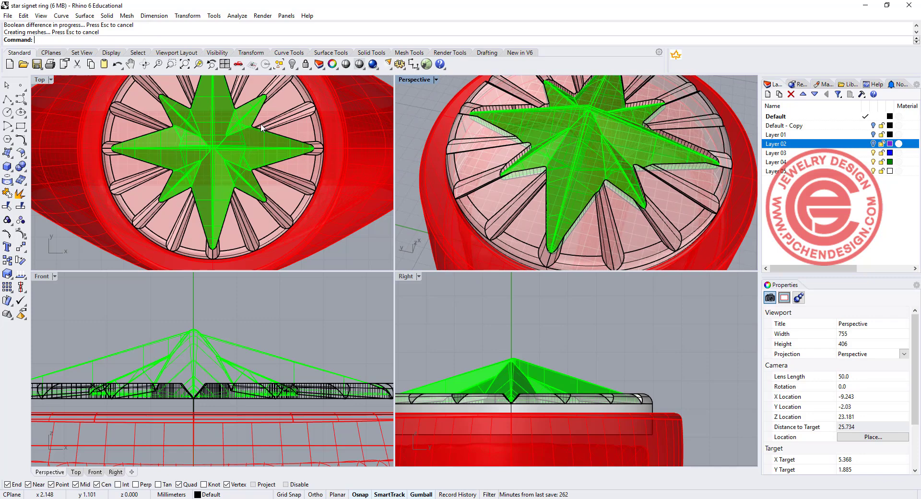
pyautogui.moveTo(422, 171); pyautogui.dragTo(640, 167, button='right')
pyautogui.scroll(-8, 612, 132)
pyautogui.scroll(4, 579, 121)
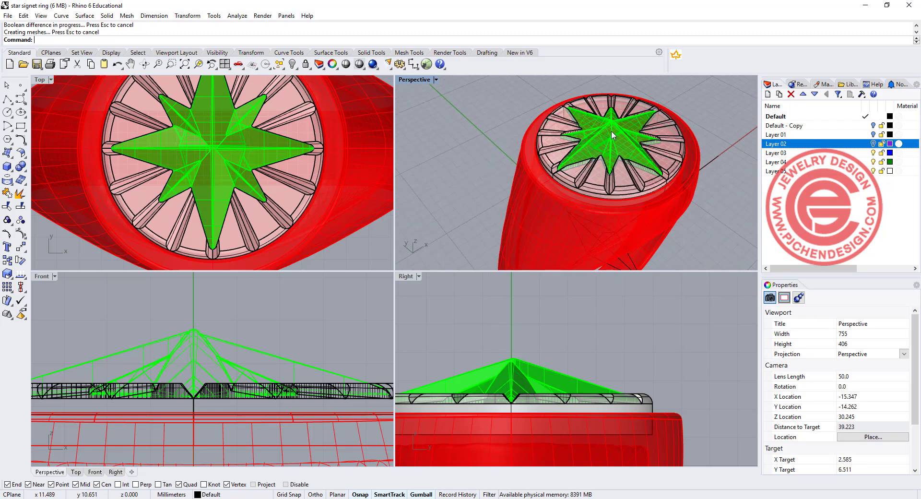
pyautogui.click(609, 128)
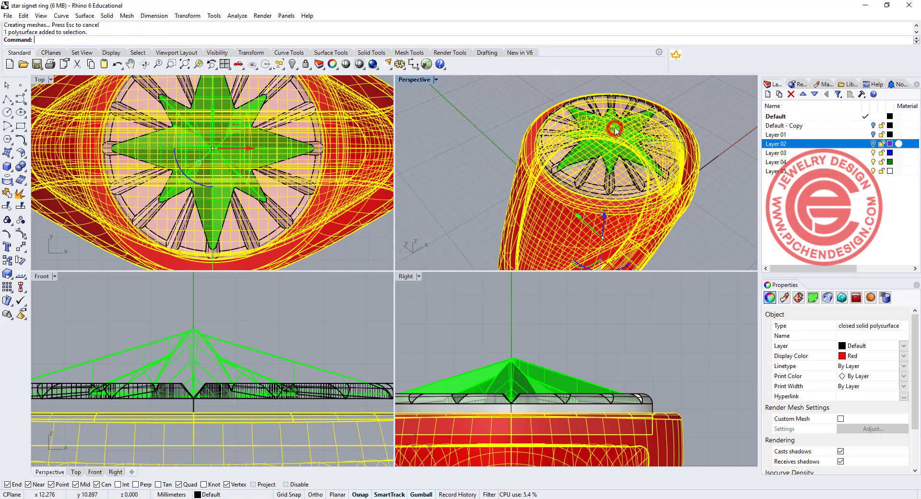
pyautogui.click(708, 125)
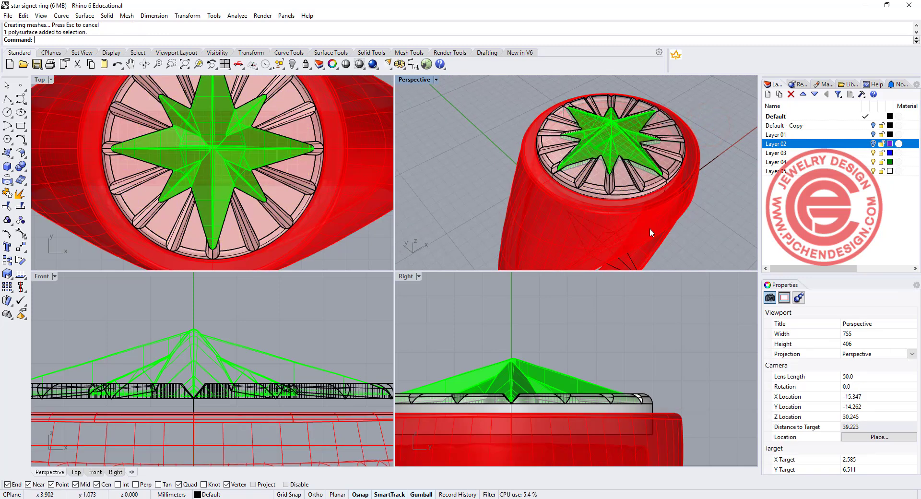
pyautogui.hotkey('ctrl', 'm')
pyautogui.scroll(-4, 606, 229)
pyautogui.moveTo(601, 232); pyautogui.dragTo(549, 269, button='right')
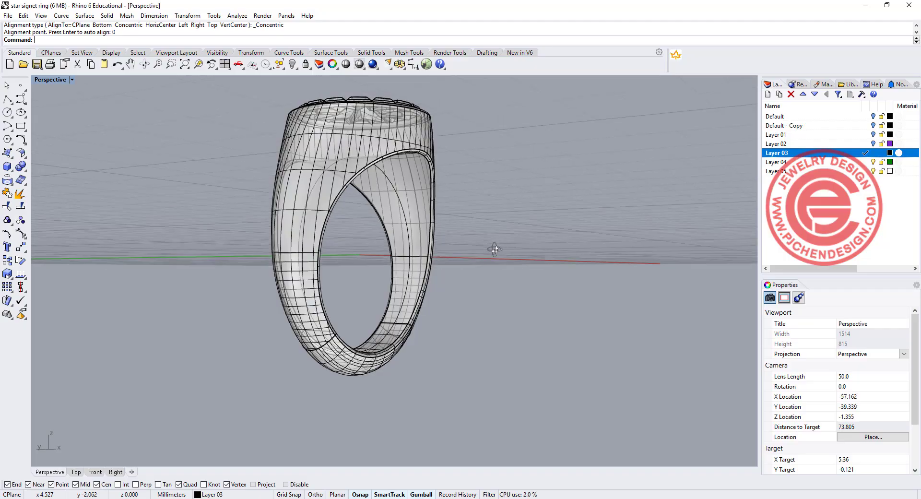
pyautogui.moveTo(493, 250); pyautogui.dragTo(401, 305, button='right')
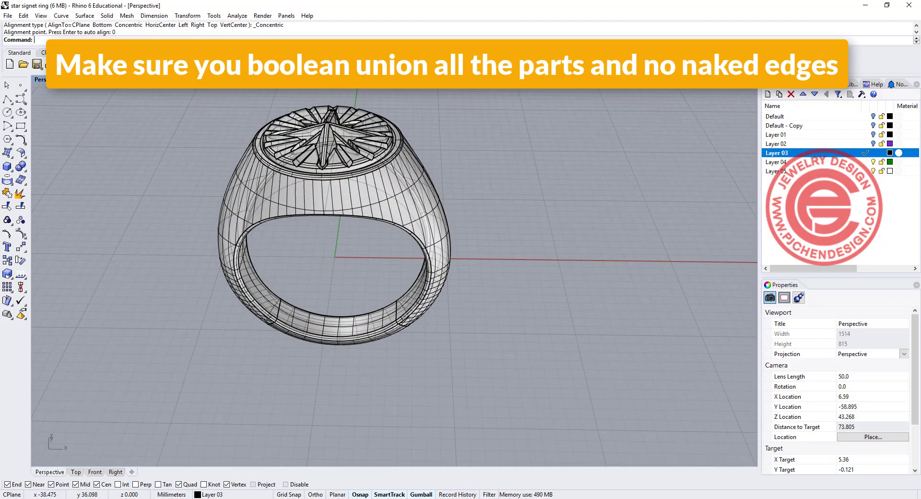
# Draw a solid cylinder from the origin straight down inside the ring, with a radius of about 1.3 mm and a length of about 6.3 mm
pyautogui.doubleClick(52, 81)
pyautogui.scroll(4, 175, 167)
pyautogui.moveTo(160, 172); pyautogui.dragTo(260, 195, button='right')
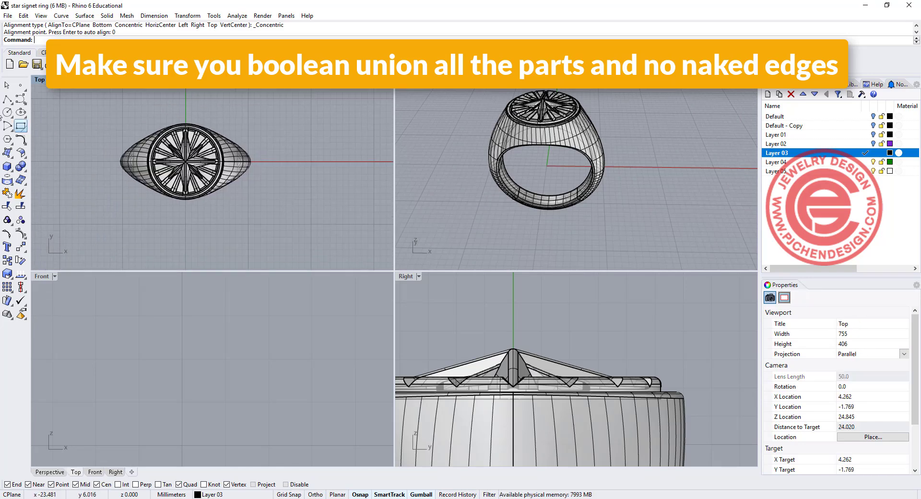
pyautogui.click(8, 166)
pyautogui.click(34, 172)
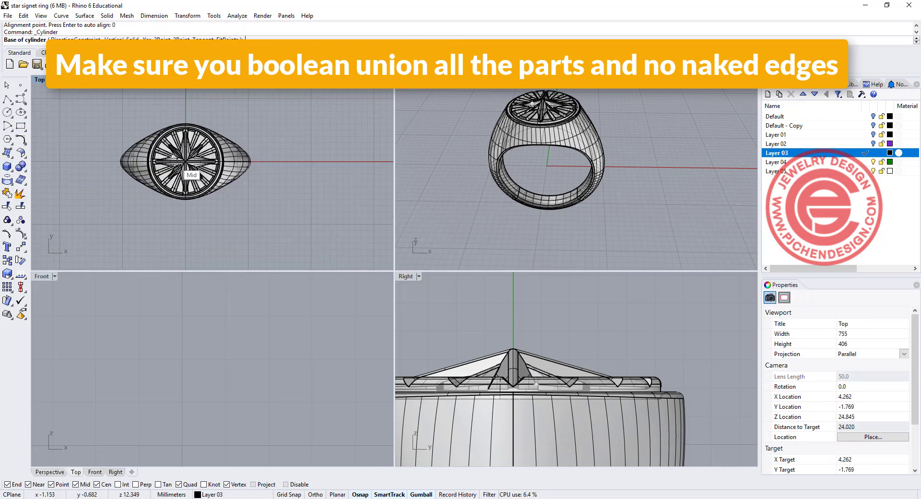
pyautogui.write('0')
pyautogui.press('Return')
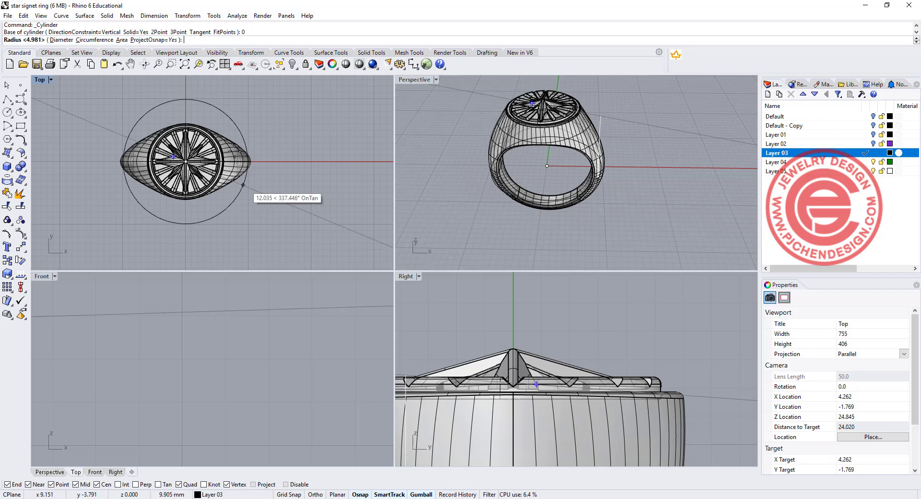
pyautogui.scroll(3, 197, 115)
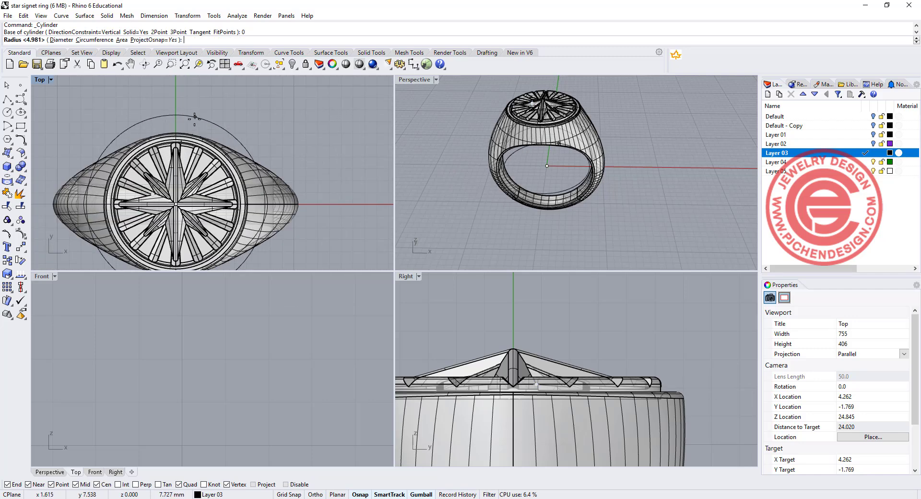
pyautogui.click(286, 483)
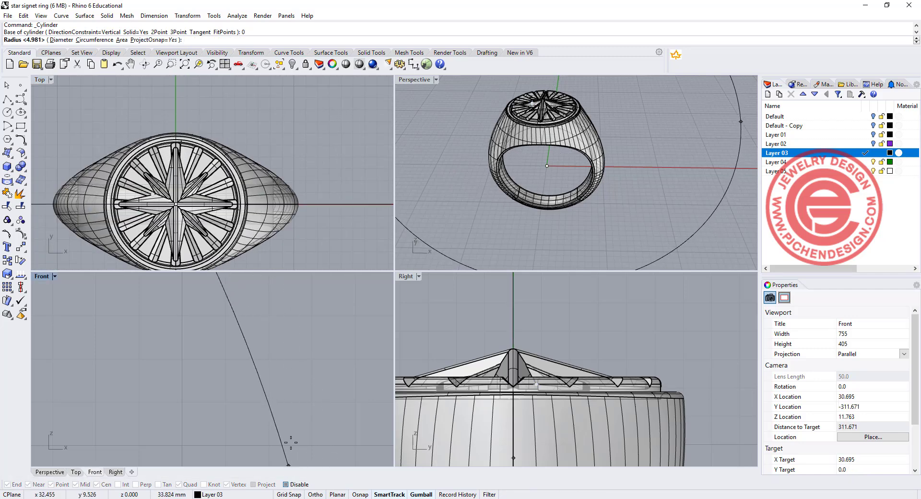
pyautogui.click(187, 191)
pyautogui.scroll(-12, 199, 403)
pyautogui.moveTo(164, 421); pyautogui.dragTo(218, 337, button='right')
pyautogui.click(163, 368)
pyautogui.scroll(4, 168, 355)
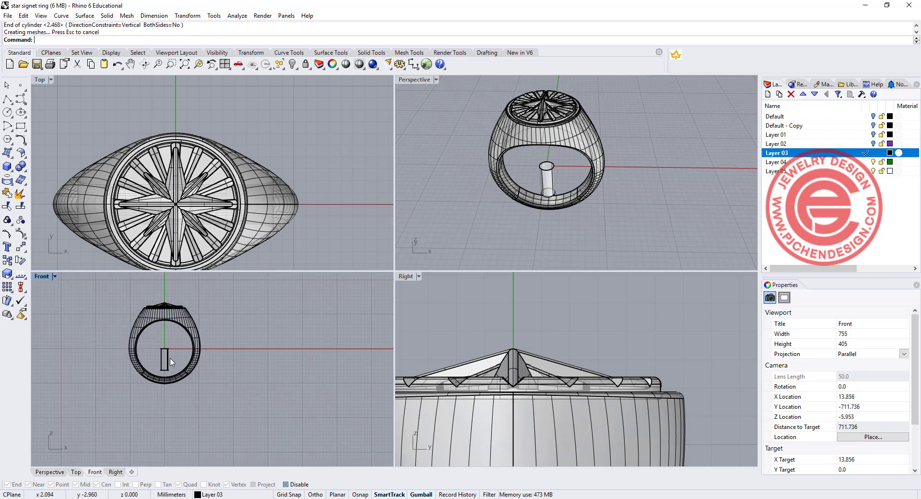
# Move the cylinder down against the bottom of the shank so it overlaps slightly, and widen it along the band into an oval stub
pyautogui.click(160, 342)
pyautogui.moveTo(159, 381); pyautogui.dragTo(161, 435)
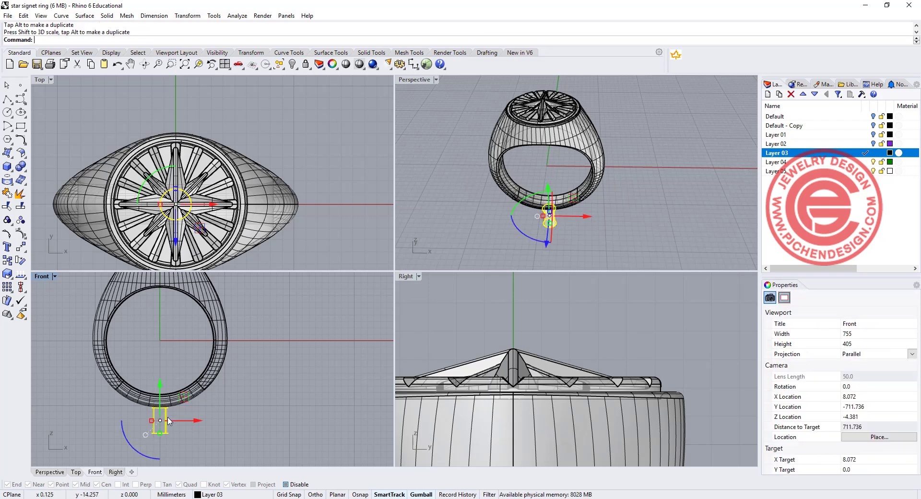
pyautogui.moveTo(162, 384); pyautogui.dragTo(164, 379)
pyautogui.moveTo(152, 415); pyautogui.dragTo(142, 416)
pyautogui.moveTo(160, 383); pyautogui.dragTo(161, 382)
# Examine from several angles how the oval stub meets the bottom of the ring's shank
pyautogui.click(589, 179)
pyautogui.moveTo(588, 178); pyautogui.dragTo(583, 144, button='right')
pyautogui.scroll(6, 569, 224)
pyautogui.moveTo(569, 224); pyautogui.dragTo(589, 230, button='right')
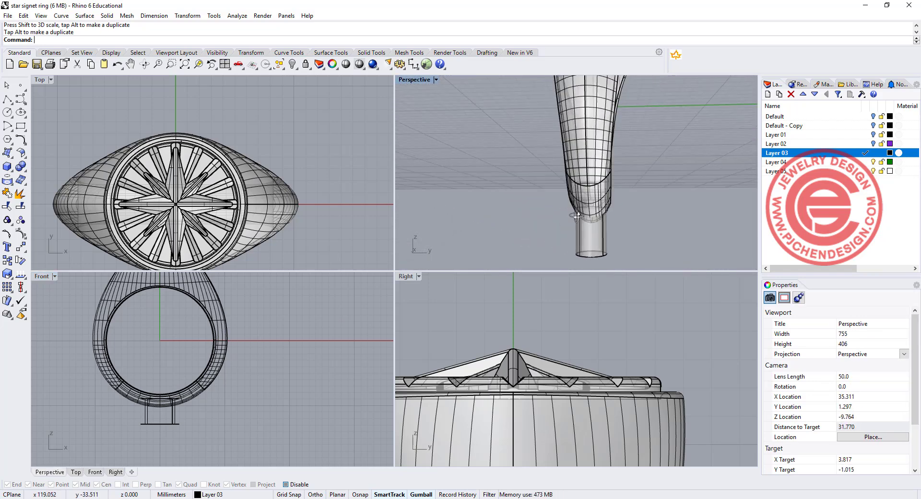
pyautogui.click(603, 247)
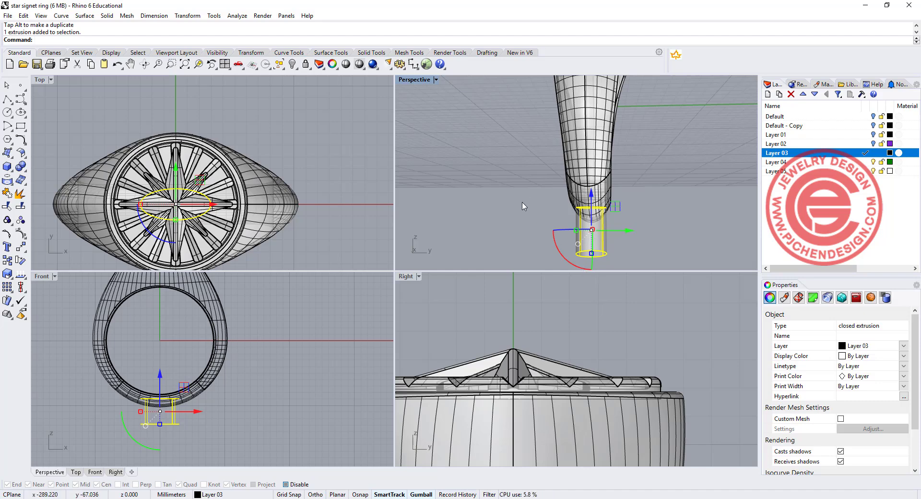
pyautogui.moveTo(516, 189); pyautogui.dragTo(554, 224, button='right')
pyautogui.click(650, 230)
pyautogui.scroll(2, 586, 224)
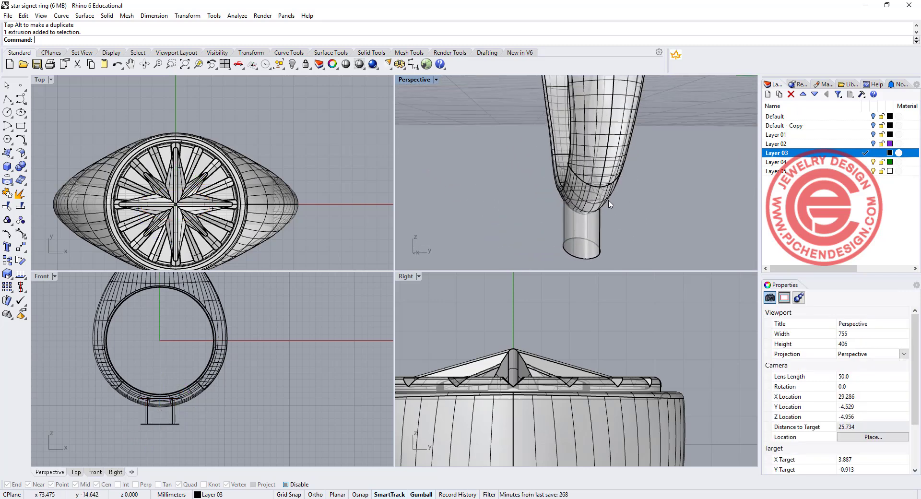
pyautogui.moveTo(610, 199); pyautogui.dragTo(703, 204, button='right')
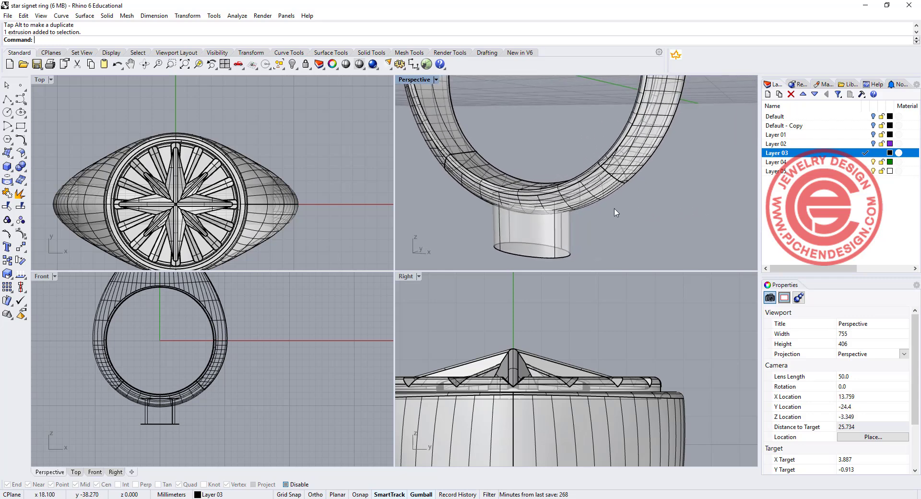
pyautogui.scroll(-2, 604, 206)
pyautogui.scroll(-6, 603, 213)
pyautogui.moveTo(598, 214); pyautogui.dragTo(582, 95, button='right')
pyautogui.moveTo(576, 151); pyautogui.dragTo(528, 197, button='right')
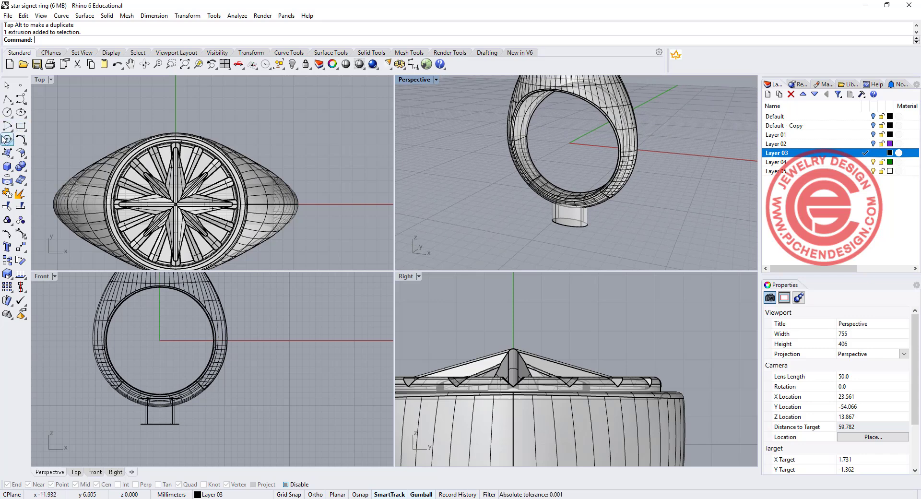
# Draw a thin solid cylinder of 0.5 mm radius from the origin straight down, reaching past the bottom of the shank
pyautogui.click(5, 168)
pyautogui.click(36, 170)
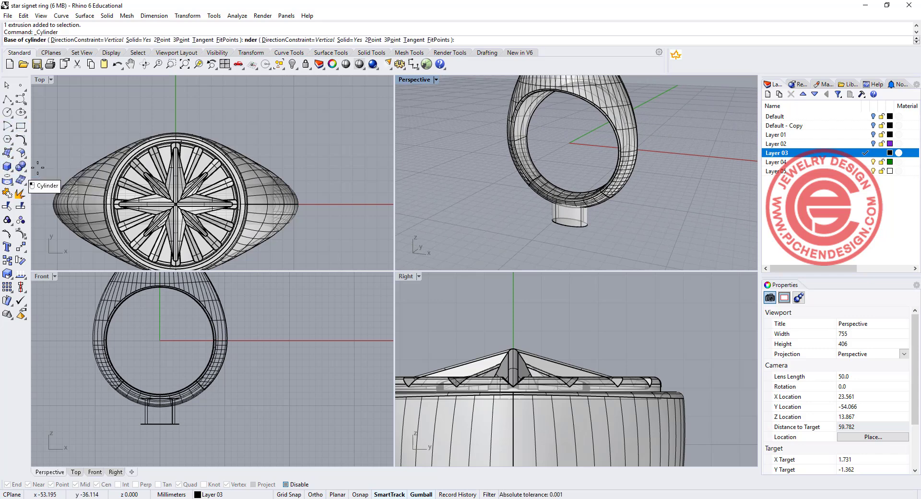
pyautogui.write('0')
pyautogui.press('Return')
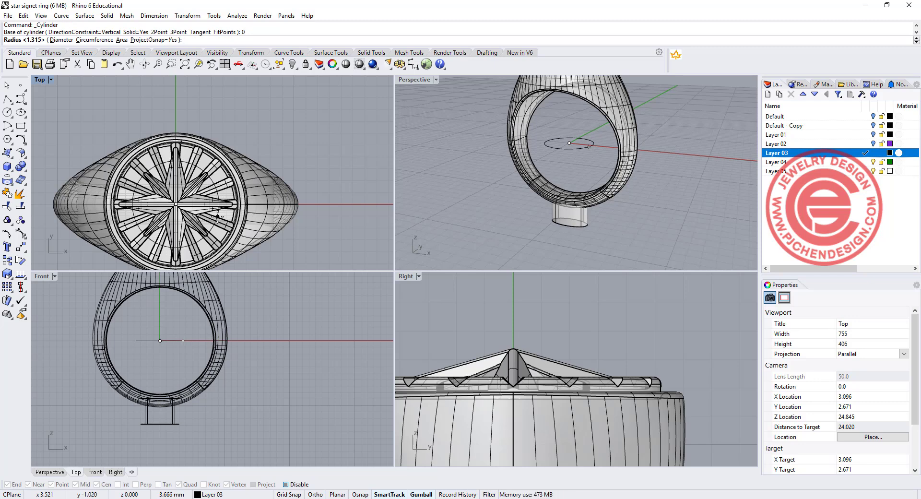
pyautogui.write('0.5')
pyautogui.press('Return')
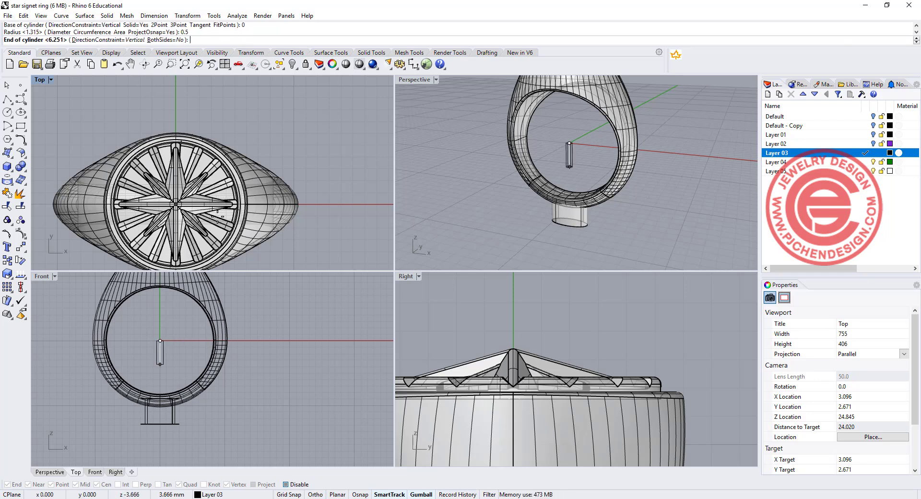
pyautogui.click(160, 449)
# Move the thin cylinder up and fit its length so it spans the finger hole vertically, ending inside the ring body at both ends
pyautogui.moveTo(160, 360); pyautogui.dragTo(168, 306)
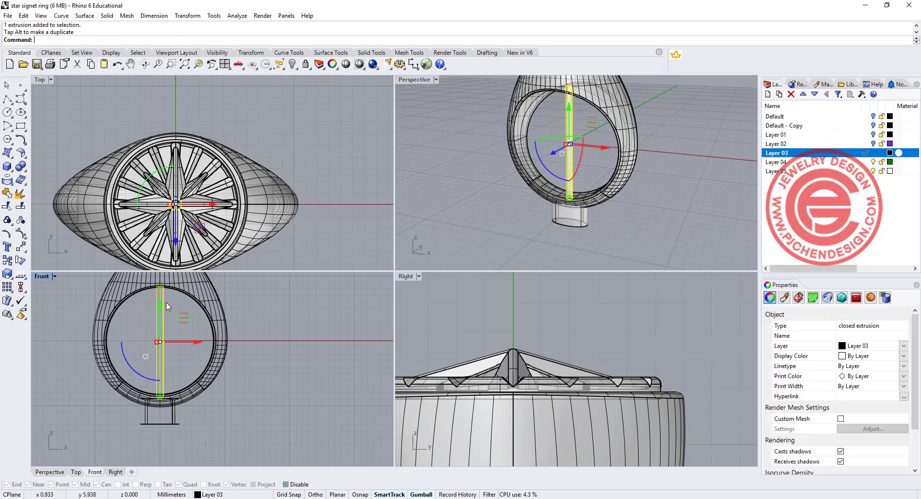
pyautogui.moveTo(160, 398); pyautogui.dragTo(160, 400)
pyautogui.moveTo(162, 305); pyautogui.dragTo(162, 306)
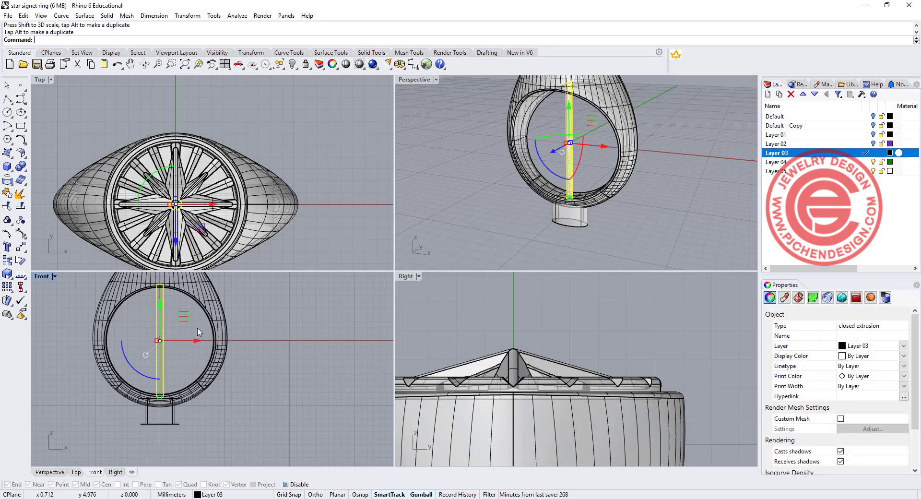
# Copy the thin cylinder sideways toward the +X side of the finger hole and shorten the copy to fit the hole there
pyautogui.moveTo(198, 341); pyautogui.dragTo(225, 344)
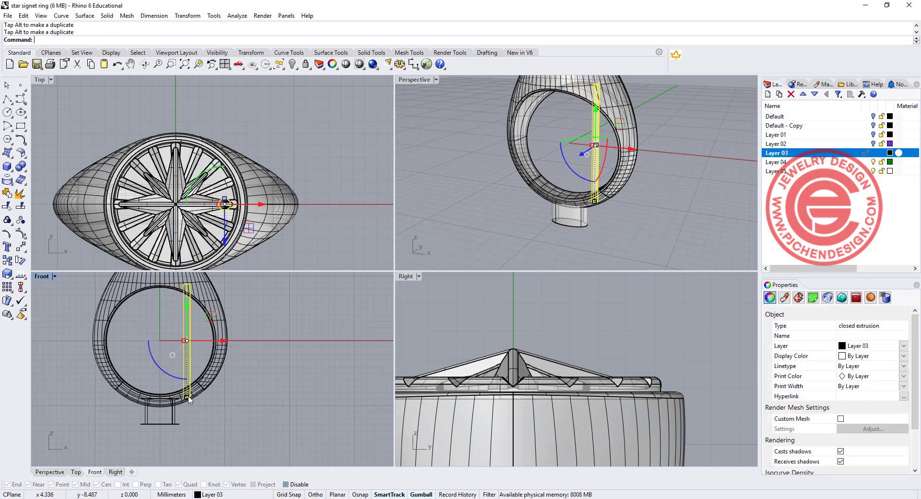
pyautogui.hotkey('ctrl', 'z')
pyautogui.moveTo(195, 341); pyautogui.dragTo(219, 344)
pyautogui.moveTo(183, 398); pyautogui.dragTo(186, 391)
pyautogui.moveTo(220, 345); pyautogui.dragTo(225, 345)
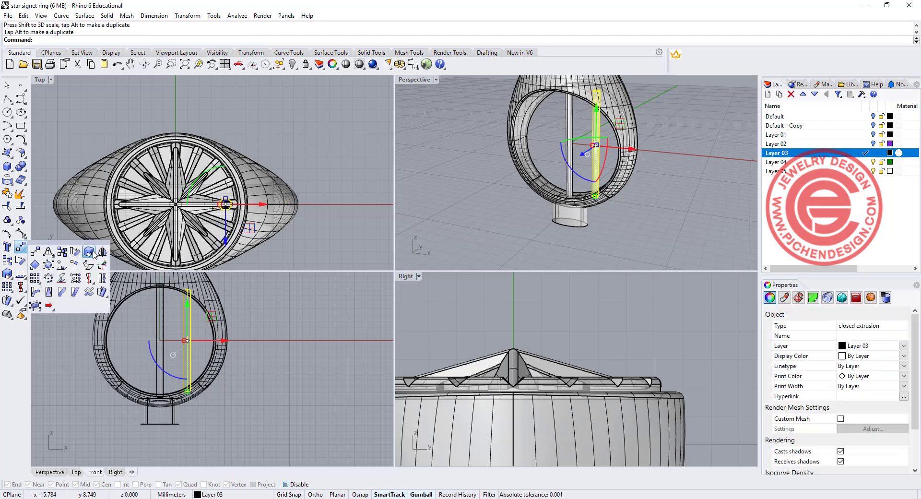
# Mirror the shorter support cylinder across the ring's vertical centre line through the origin, keeping the original
pyautogui.click(101, 251)
pyautogui.write('0')
pyautogui.press('Return')
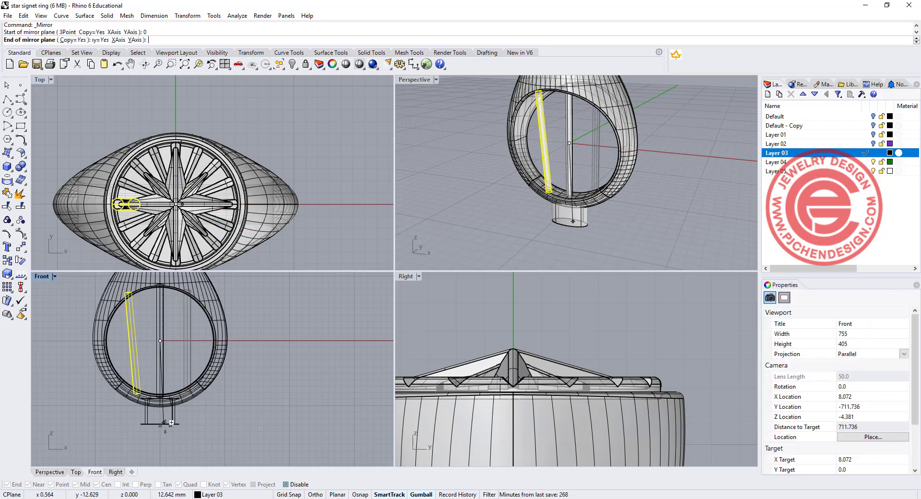
pyautogui.click(159, 435)
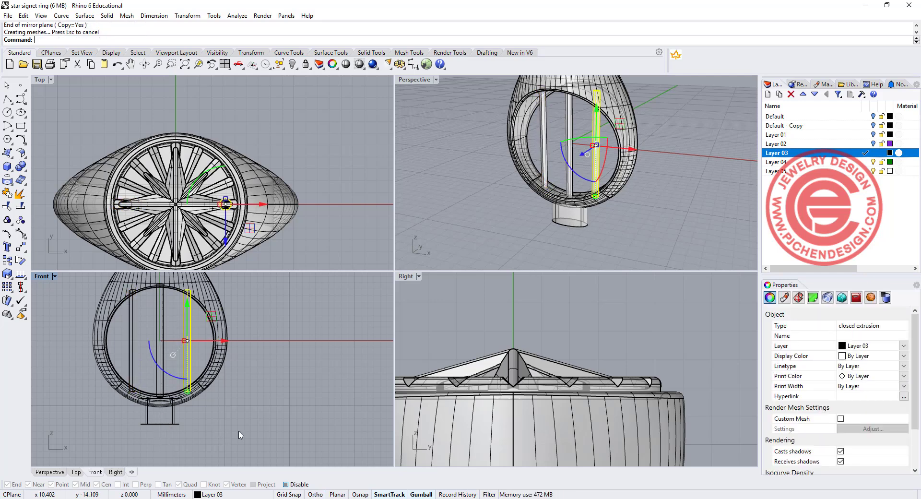
pyautogui.click(226, 433)
# Join the ring, star, inlay, oval stub and three support cylinders into one solid with BooleanUnion
pyautogui.moveTo(615, 109); pyautogui.dragTo(659, 141, button='right')
pyautogui.moveTo(567, 196); pyautogui.dragTo(600, 221, button='right')
pyautogui.scroll(-4, 370, 188)
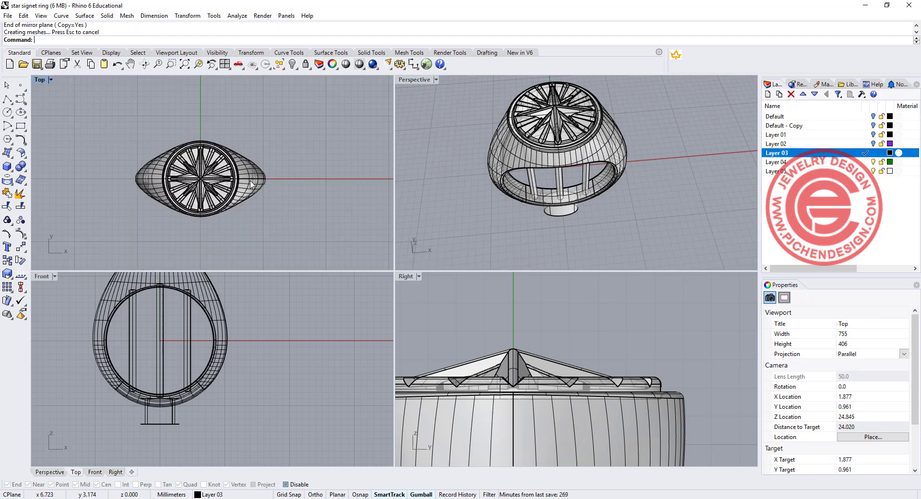
pyautogui.moveTo(88, 125); pyautogui.dragTo(86, 126)
pyautogui.click(21, 167)
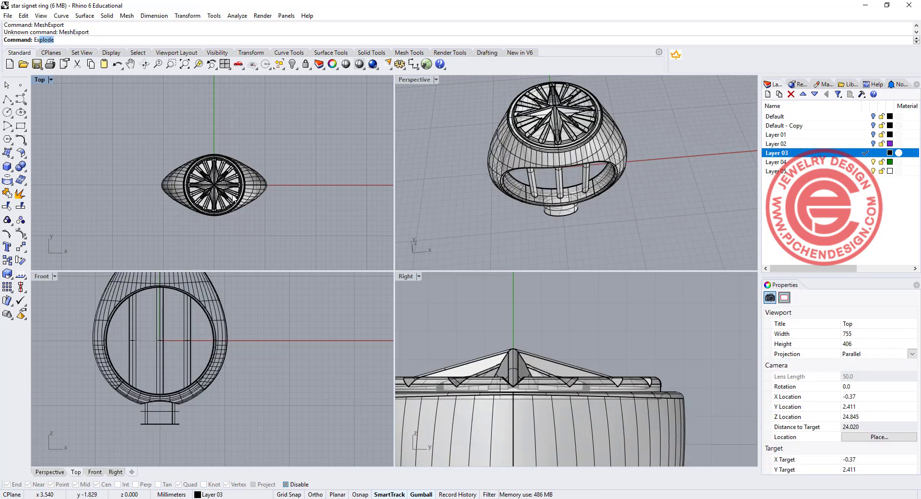
pyautogui.write('port')
pyautogui.press('Return')
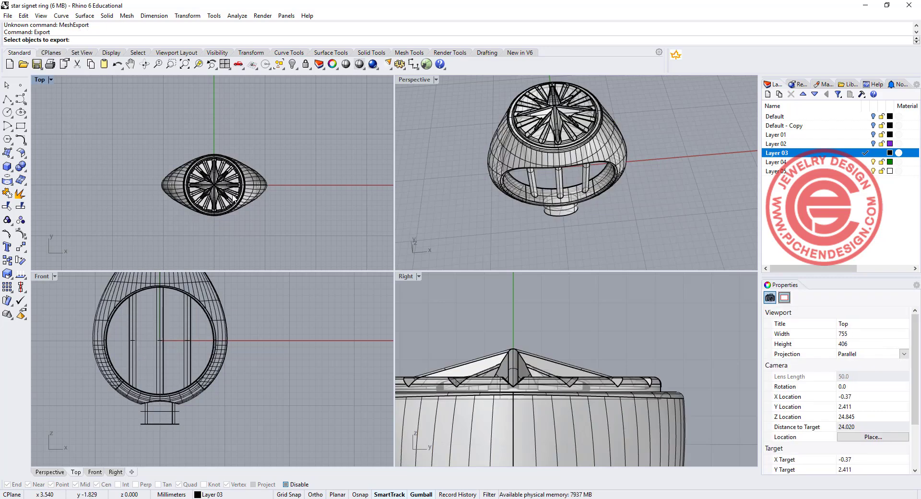
pyautogui.click(233, 203)
pyautogui.press('Return')
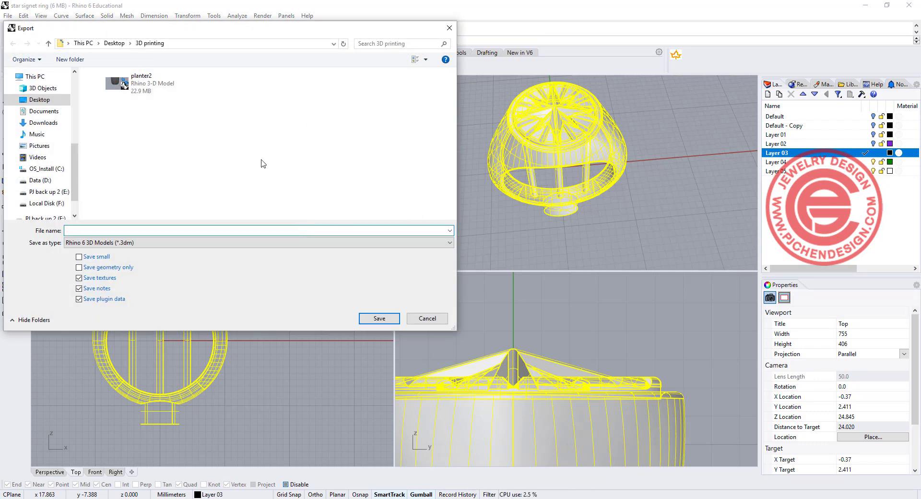
pyautogui.click(426, 318)
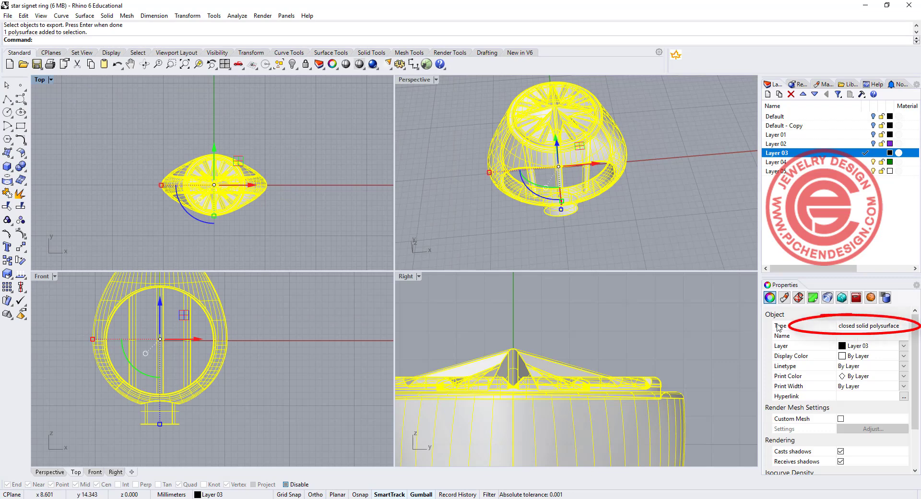
# Export the selected ring solid into the 3D printing folder as an STL (Stereolithography) file named signet ring
pyautogui.moveTo(215, 152)
pyautogui.mouseDown(button='right')
pyautogui.moveTo(150, 111)
pyautogui.moveTo(176, 156)
pyautogui.mouseUp(button='right')
pyautogui.scroll(4, 177, 156)
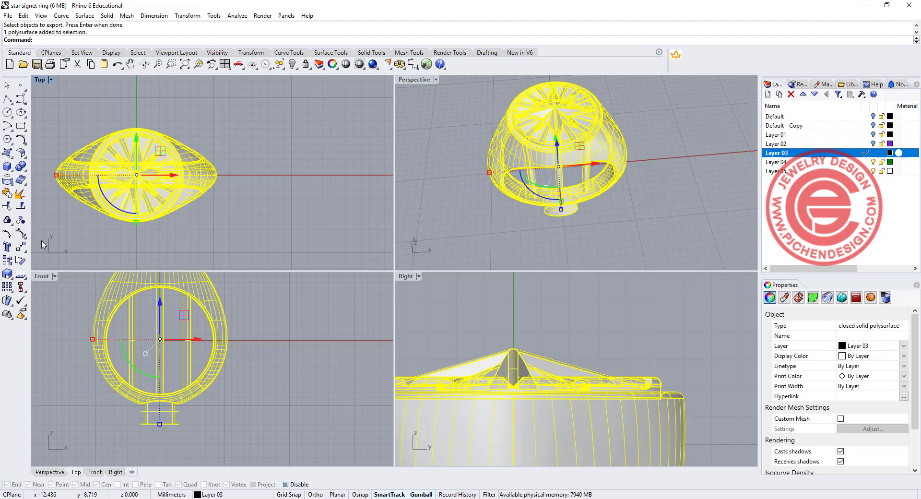
pyautogui.click(8, 16)
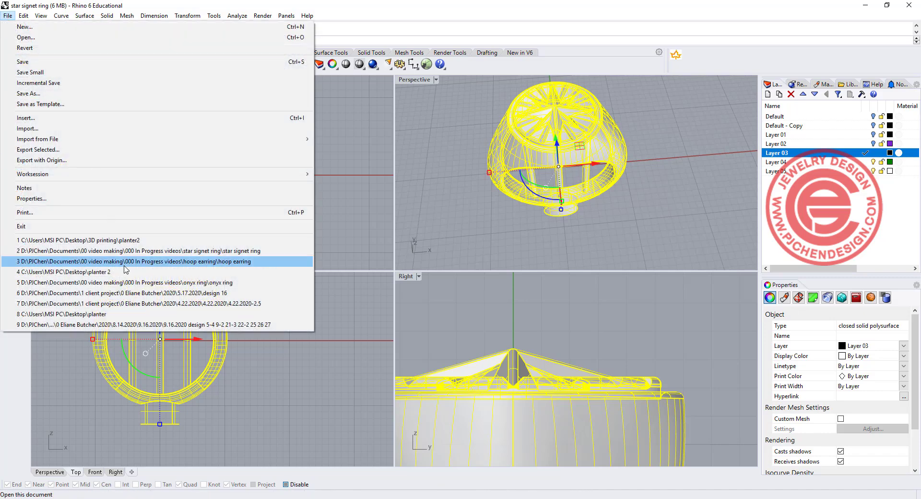
pyautogui.click(82, 150)
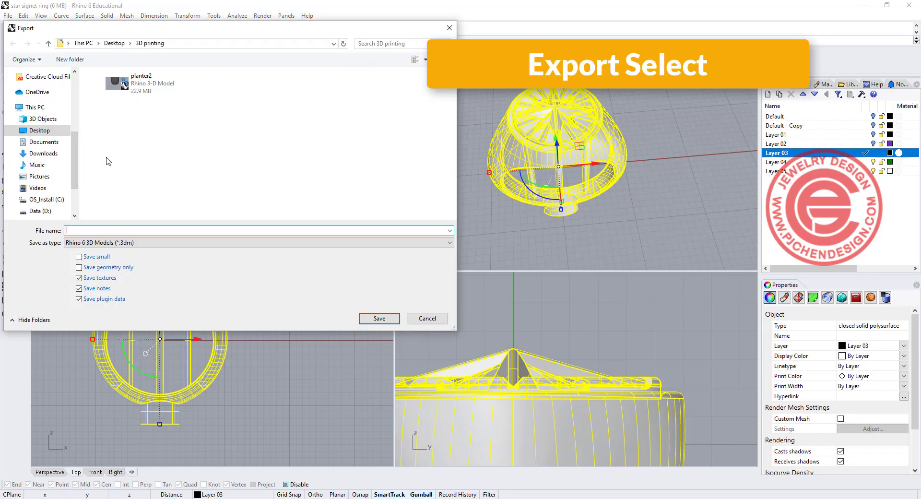
pyautogui.click(144, 244)
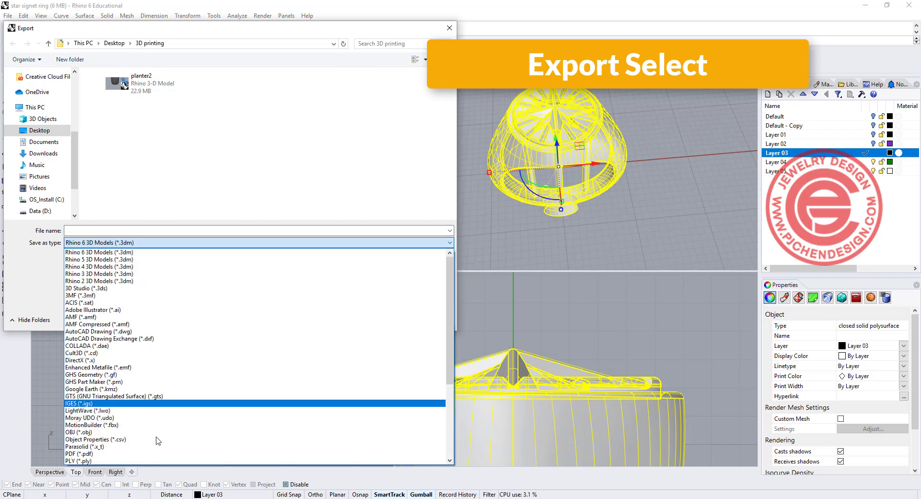
pyautogui.scroll(-6, 153, 451)
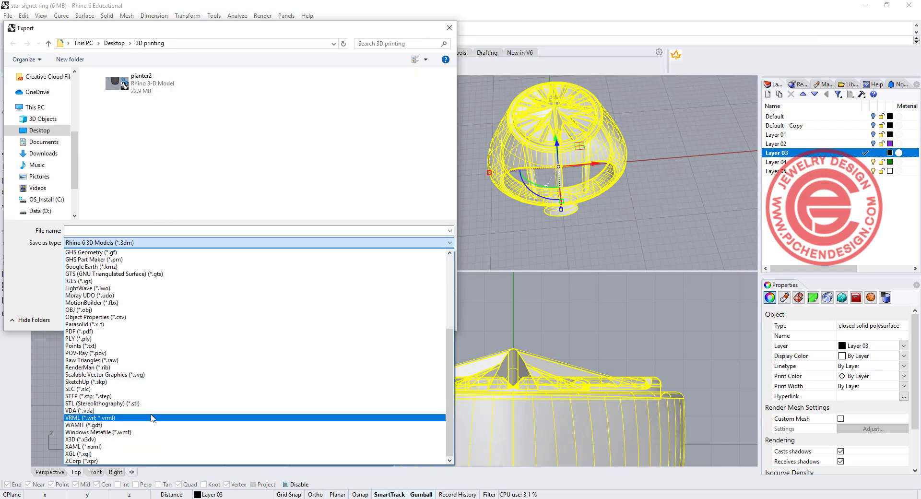
pyautogui.click(161, 405)
pyautogui.write('sl')
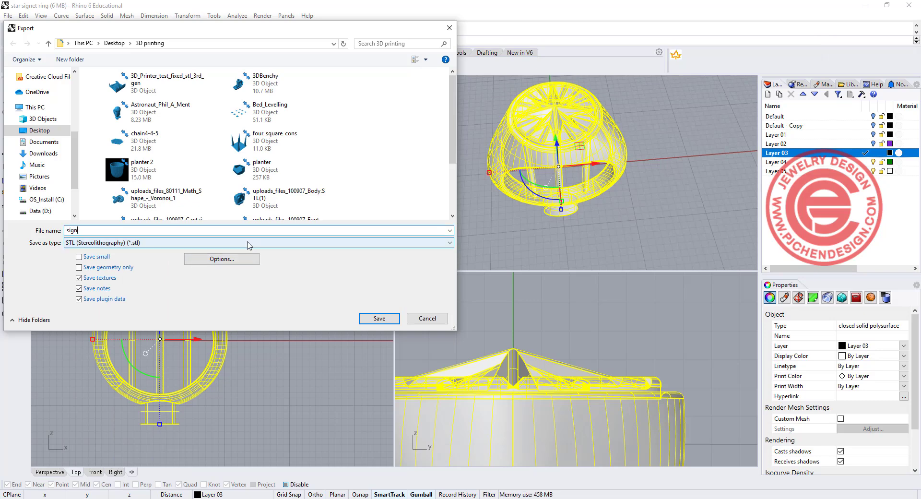
pyautogui.press('Return')
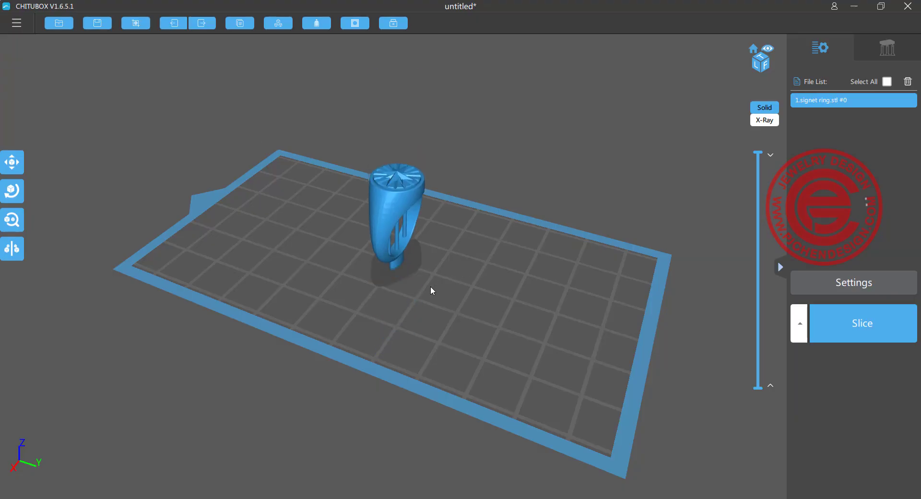
# Add four heavy supports under the outside of the ring band, two on each side of the oval stub
pyautogui.moveTo(432, 290); pyautogui.dragTo(427, 186, button='right')
pyautogui.scroll(3, 532, 139)
pyautogui.moveTo(532, 139); pyautogui.dragTo(526, 117, button='right')
pyautogui.click(887, 50)
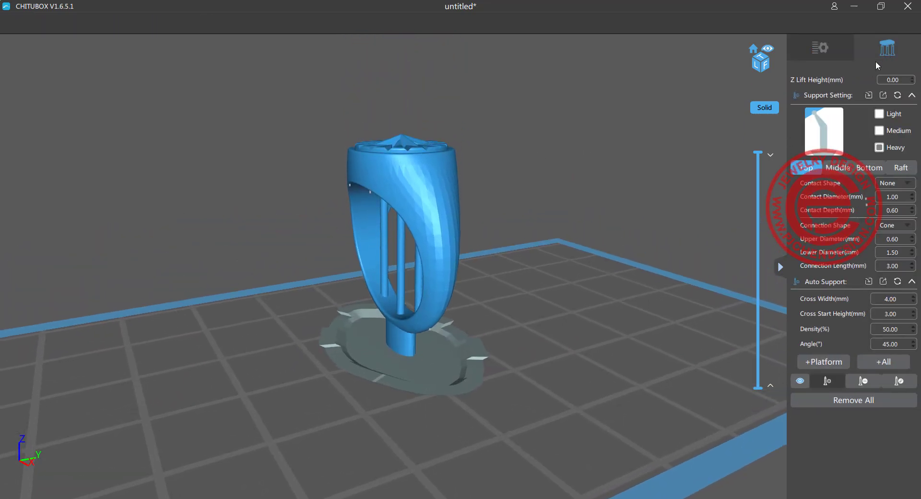
pyautogui.moveTo(534, 303); pyautogui.dragTo(561, 229, button='right')
pyautogui.scroll(3, 442, 283)
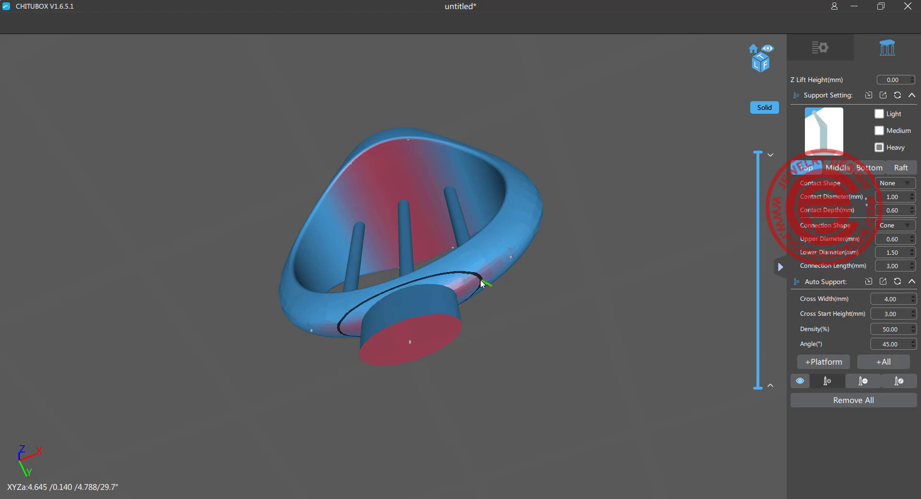
pyautogui.click(479, 280)
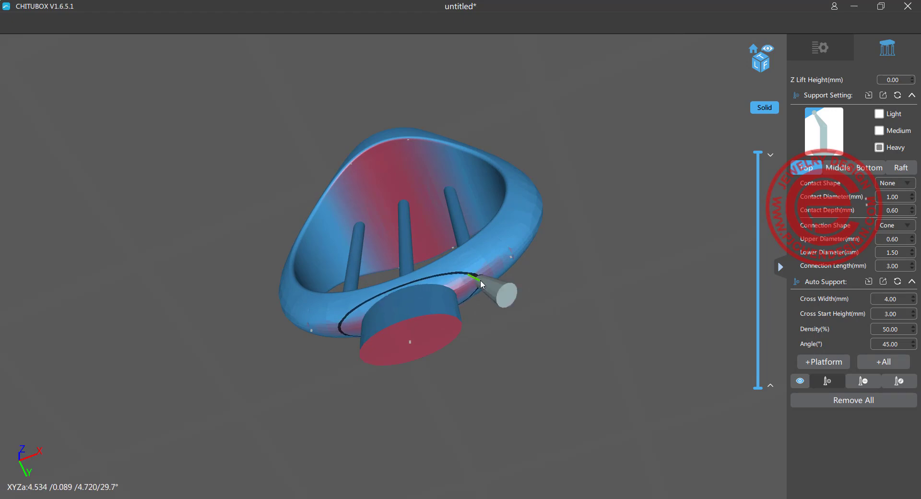
pyautogui.click(510, 260)
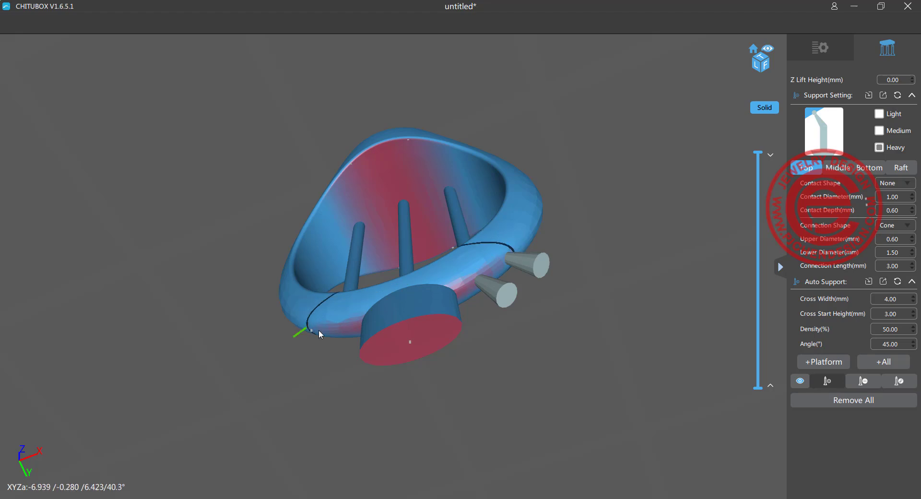
pyautogui.click(343, 332)
pyautogui.click(316, 335)
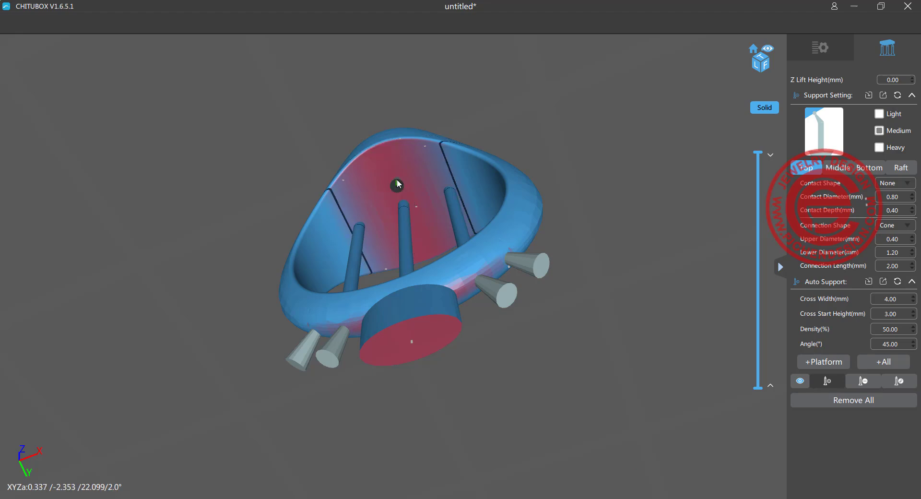
# Add medium supports under the overhang at the top of the finger hole, on both the front and back sides of the ring
pyautogui.click(392, 166)
pyautogui.click(422, 154)
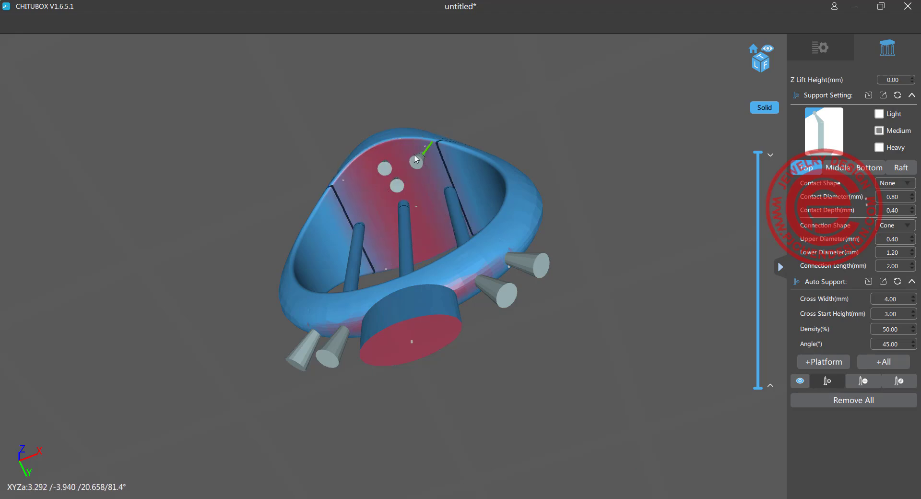
pyautogui.moveTo(518, 282); pyautogui.dragTo(435, 312)
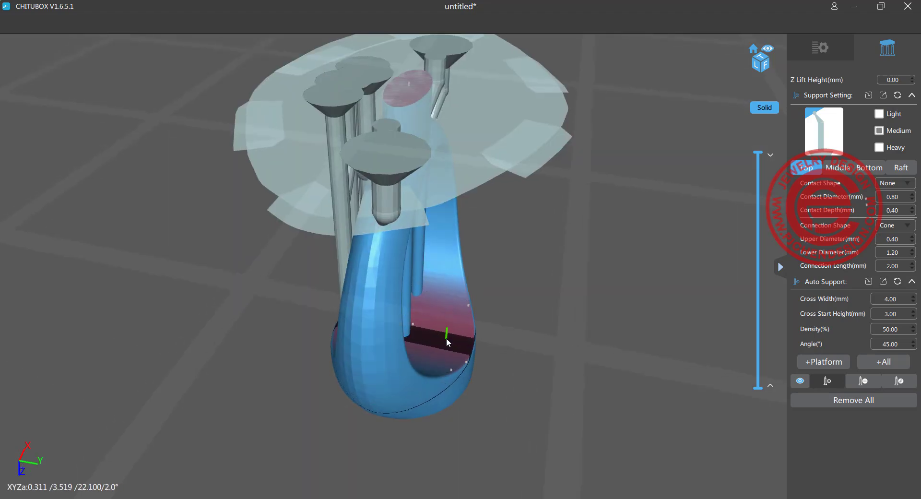
pyautogui.moveTo(431, 358); pyautogui.dragTo(578, 255)
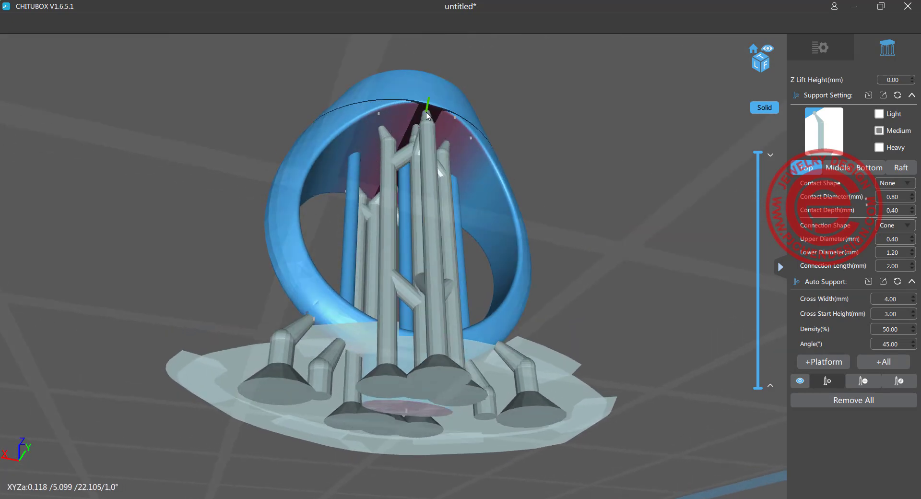
pyautogui.moveTo(401, 241); pyautogui.dragTo(503, 225)
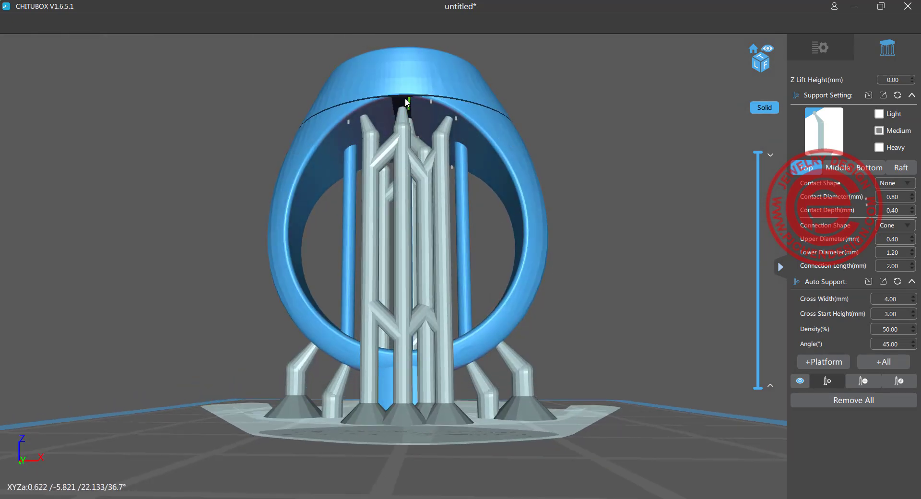
pyautogui.moveTo(404, 104); pyautogui.dragTo(677, 252)
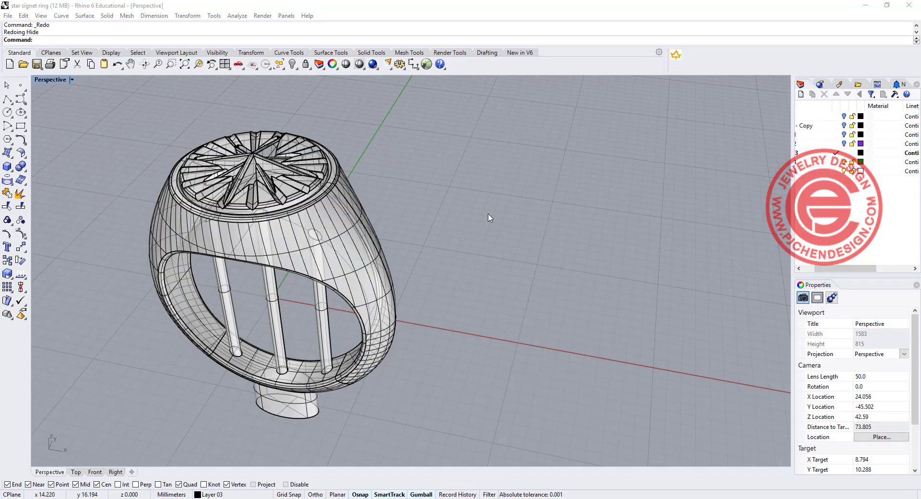
pyautogui.moveTo(488, 216)
pyautogui.mouseDown(button='right')
pyautogui.moveTo(475, 222)
pyautogui.moveTo(520, 222)
pyautogui.moveTo(475, 222)
pyautogui.mouseUp(button='right')
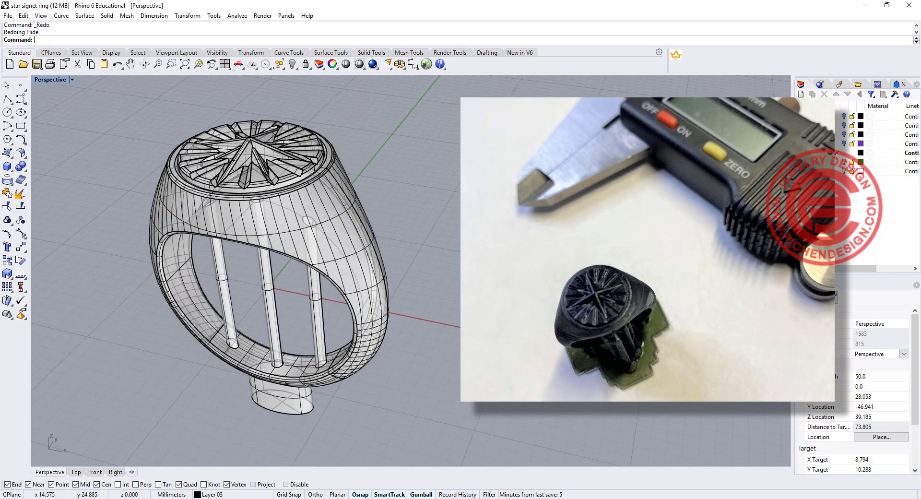